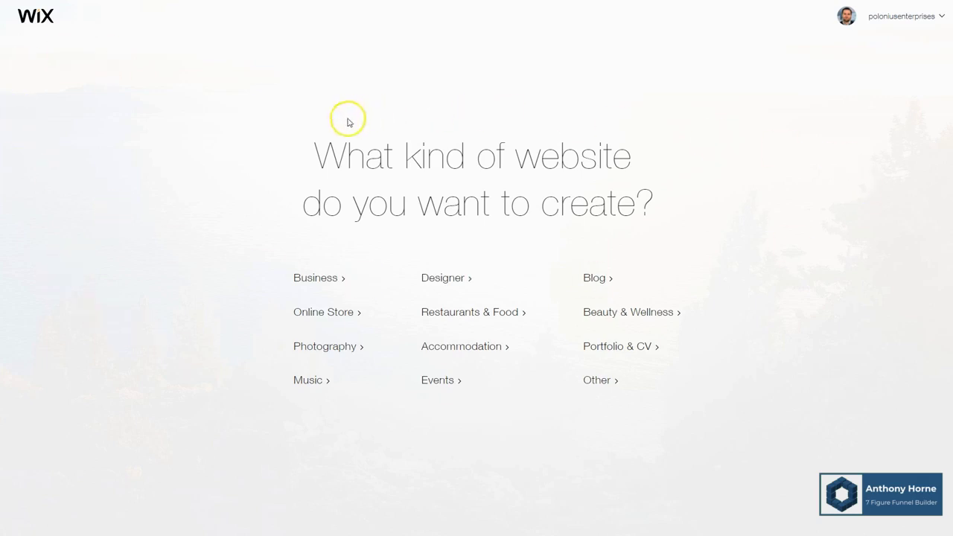
# Pick Business as the kind of website to create.
pyautogui.click(321, 280)
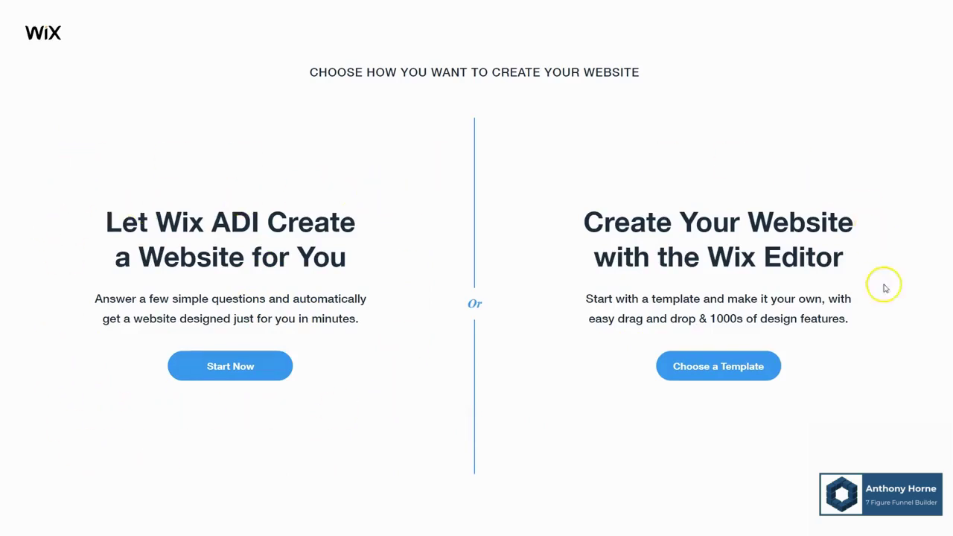
# Choose to start from a template and open the Success Coach template in the Editor.
pyautogui.click(753, 359)
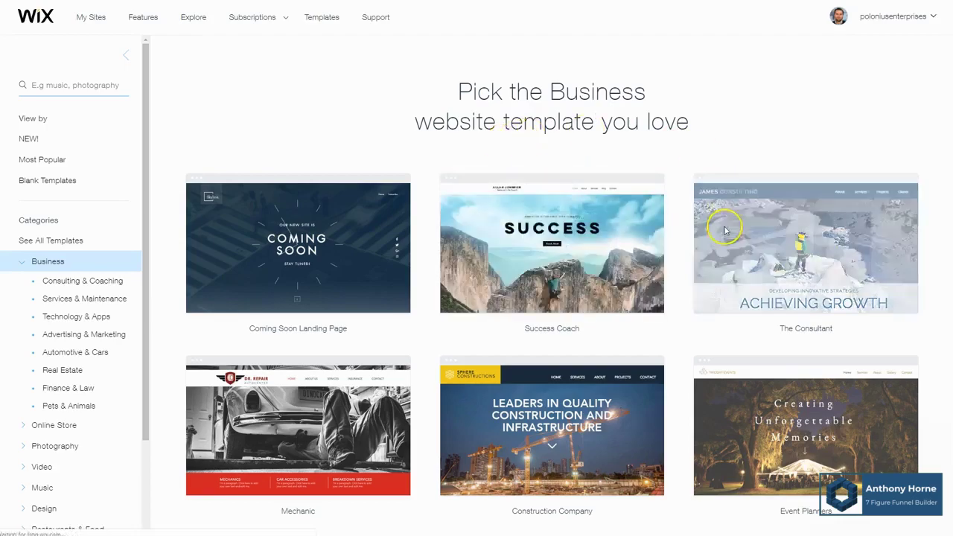
pyautogui.moveTo(546, 258)
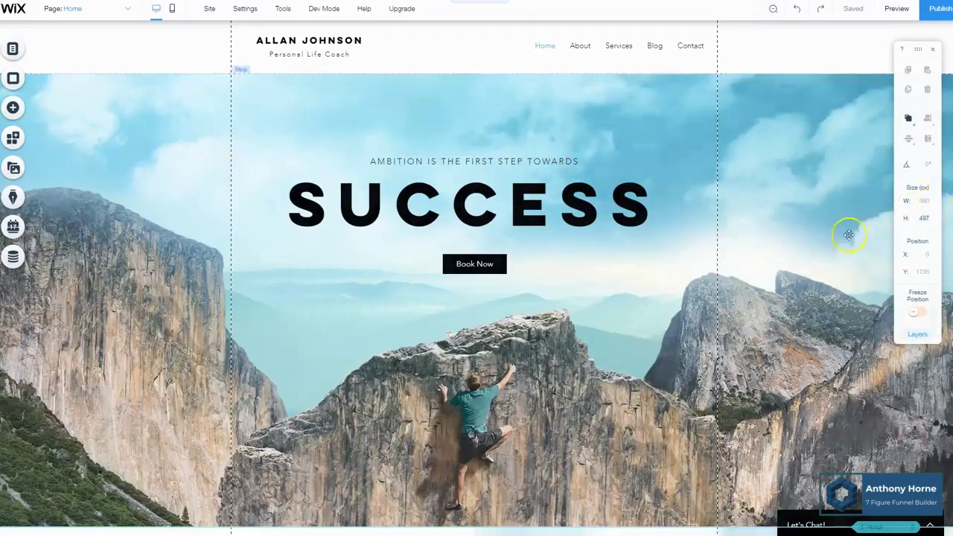
pyautogui.scroll(-10, 849, 234)
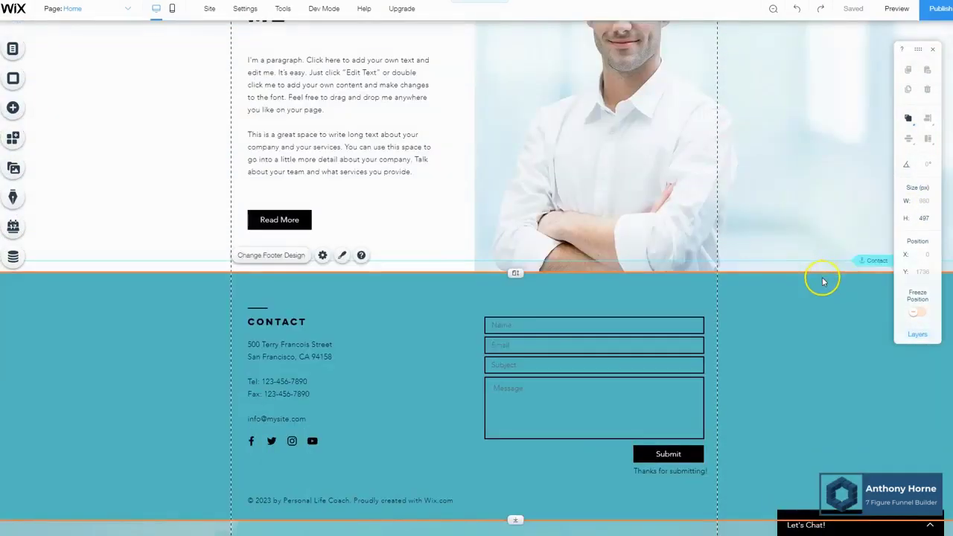
pyautogui.scroll(10, 638, 213)
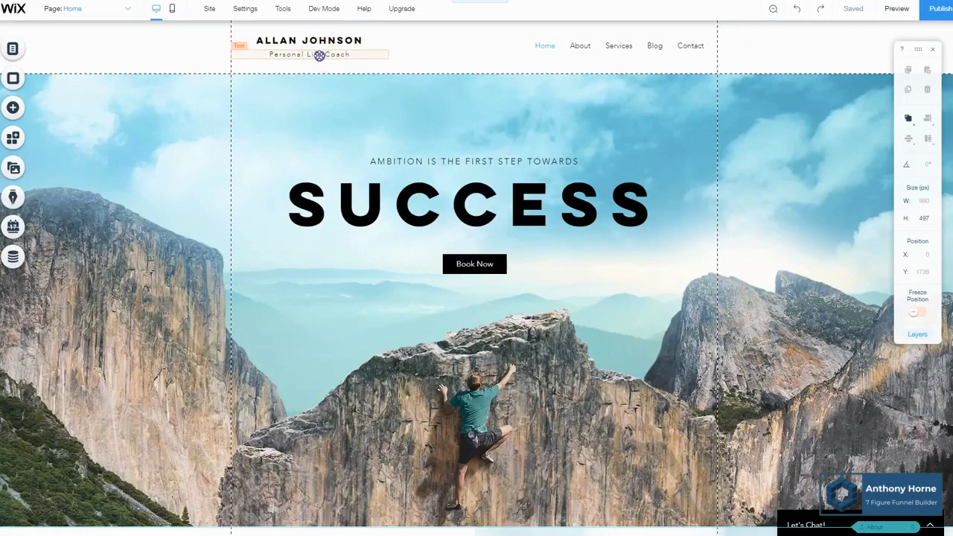
pyautogui.doubleClick(317, 53)
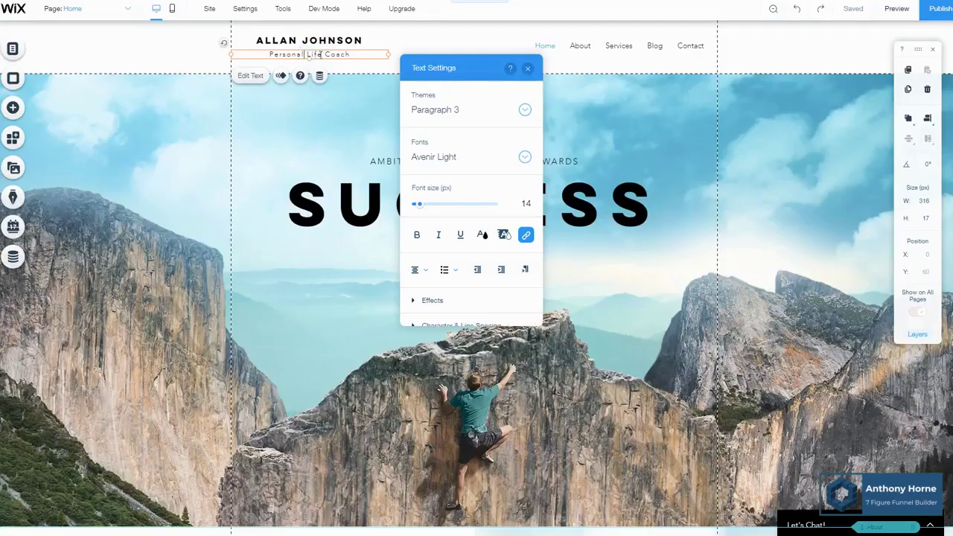
# Change the hero subtitle to Men's Fitness Coach and delete the ambition tagline.
pyautogui.moveTo(318, 54); pyautogui.dragTo(267, 54)
pyautogui.press('BackSpace')
pyautogui.write("Men's Fitness")
pyautogui.click(770, 185)
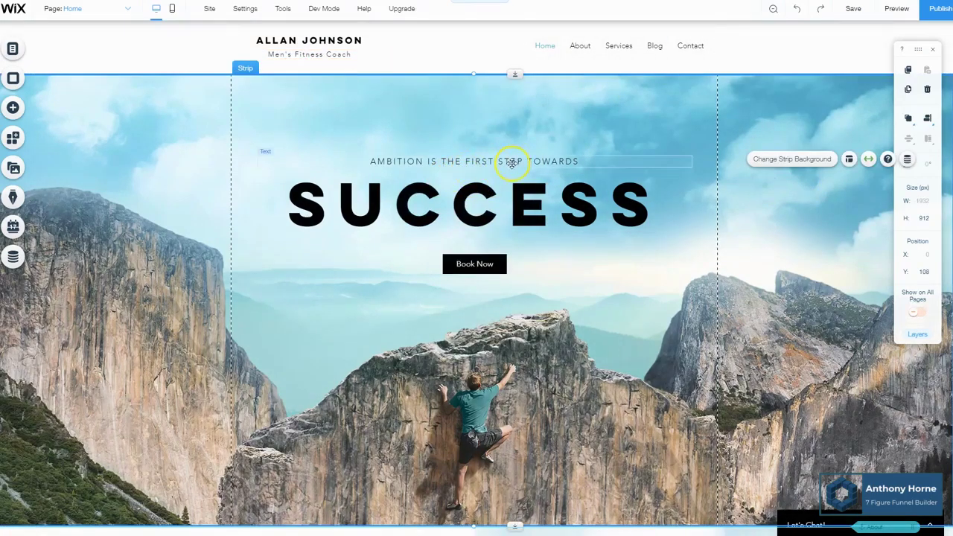
pyautogui.click(464, 161)
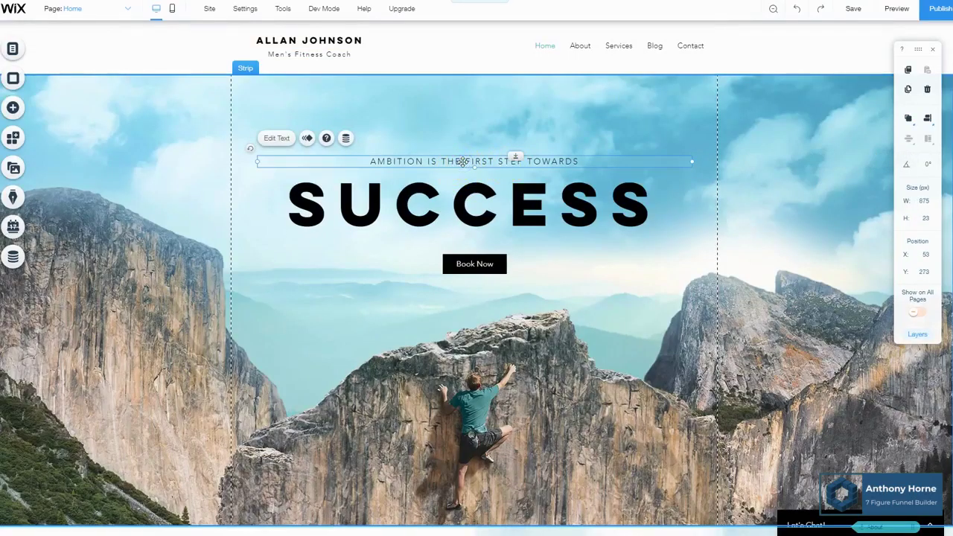
pyautogui.press('Delete')
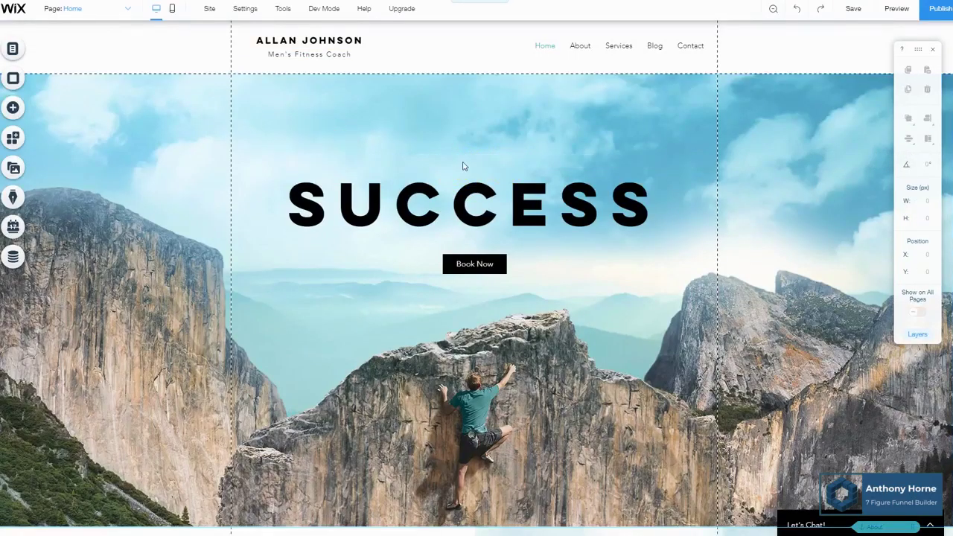
# Move Book Now down, retitle the heading MEN'S HEALTH COACHING, and reload Adobe Stock.
pyautogui.click(484, 257)
pyautogui.moveTo(481, 258); pyautogui.dragTo(471, 429)
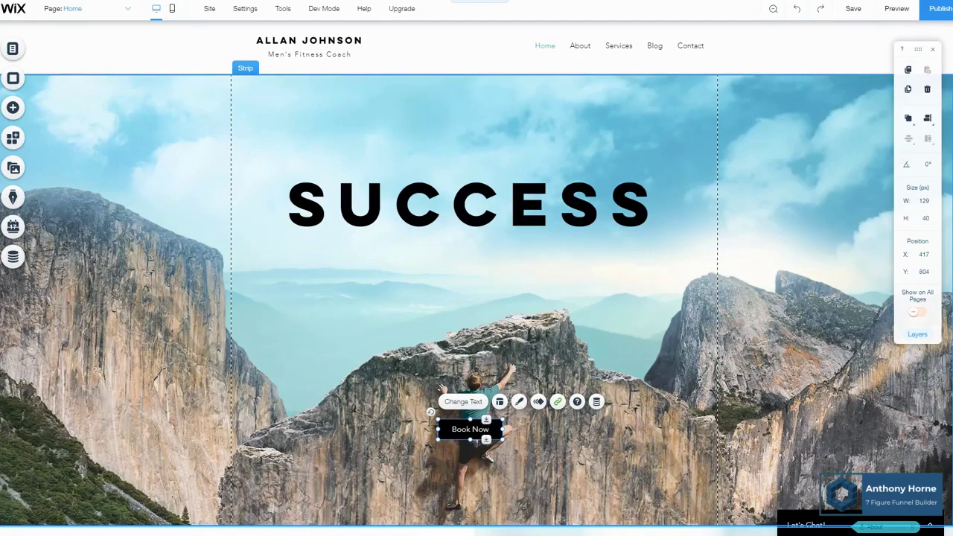
pyautogui.doubleClick(510, 201)
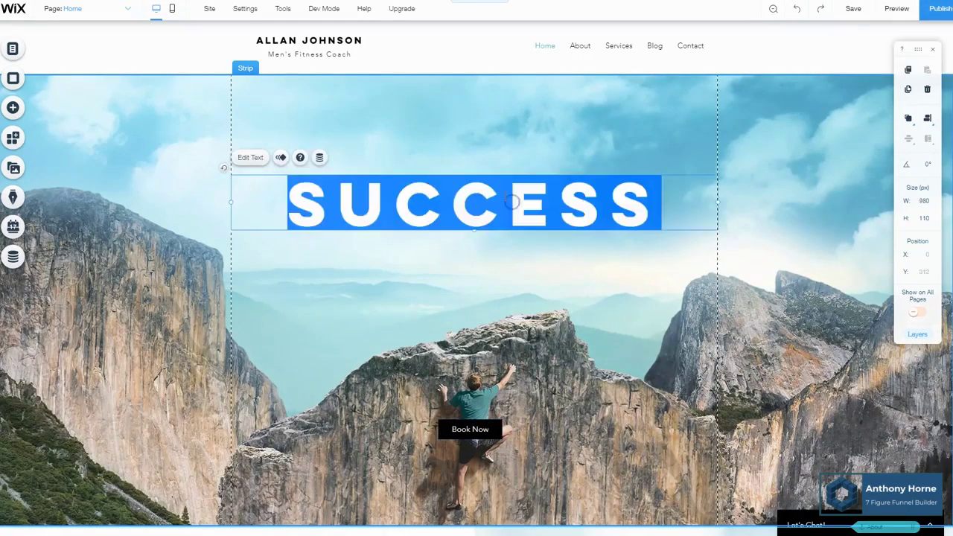
pyautogui.write("MEN'S HEALTH COACHING")
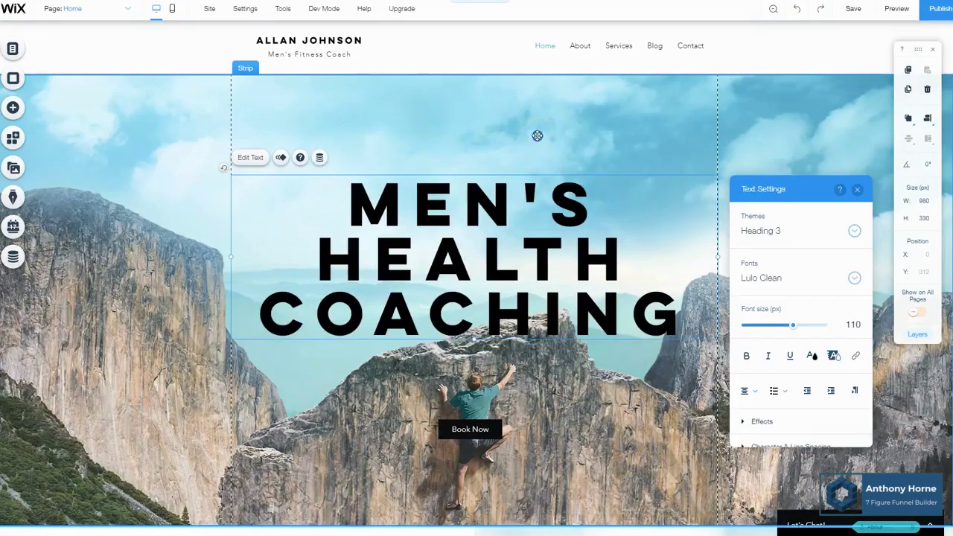
pyautogui.click(537, 136)
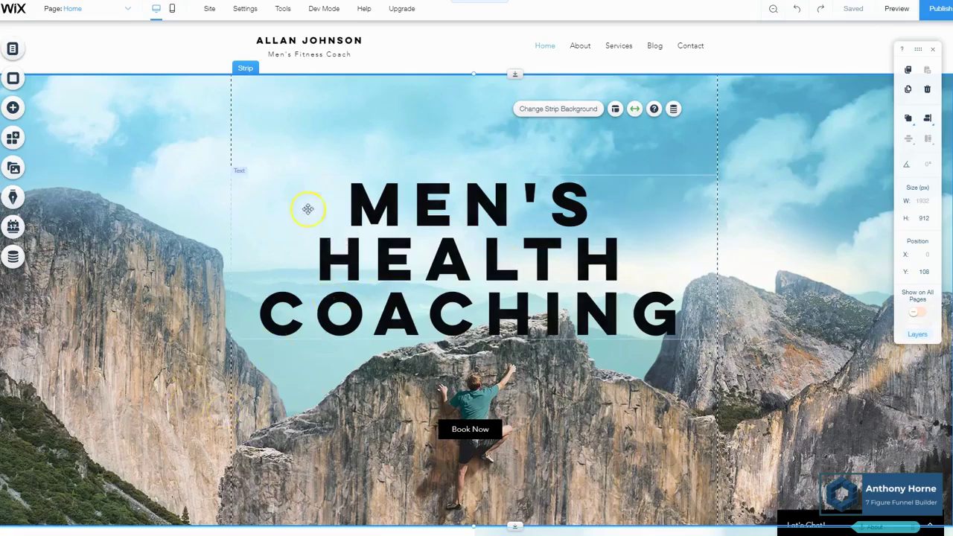
pyautogui.hotkey('ctrl', 'Tab')
pyautogui.click(500, 206)
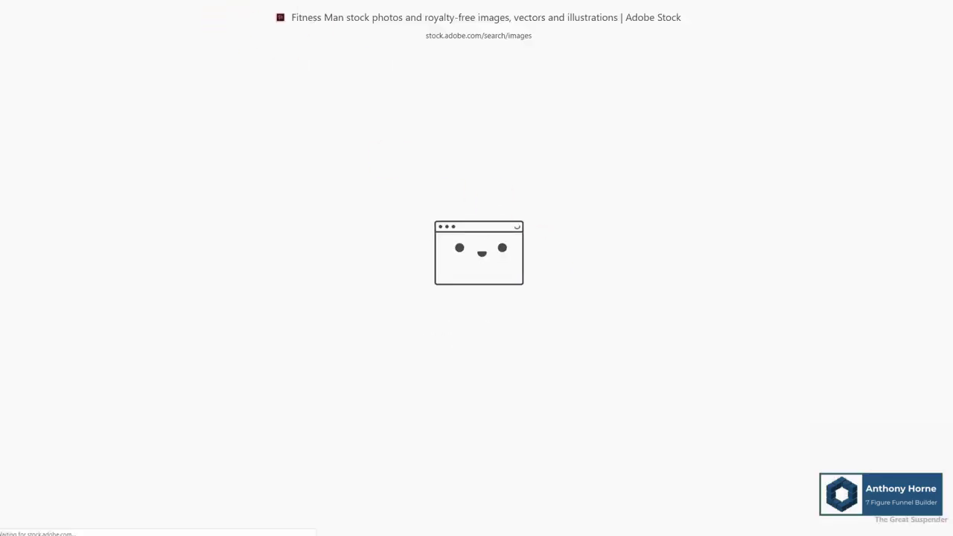
# Search Adobe Stock for 'fitness man' and download the barbell-lifter photo.
pyautogui.hotkey('ctrl', 'shift', 'Tab')
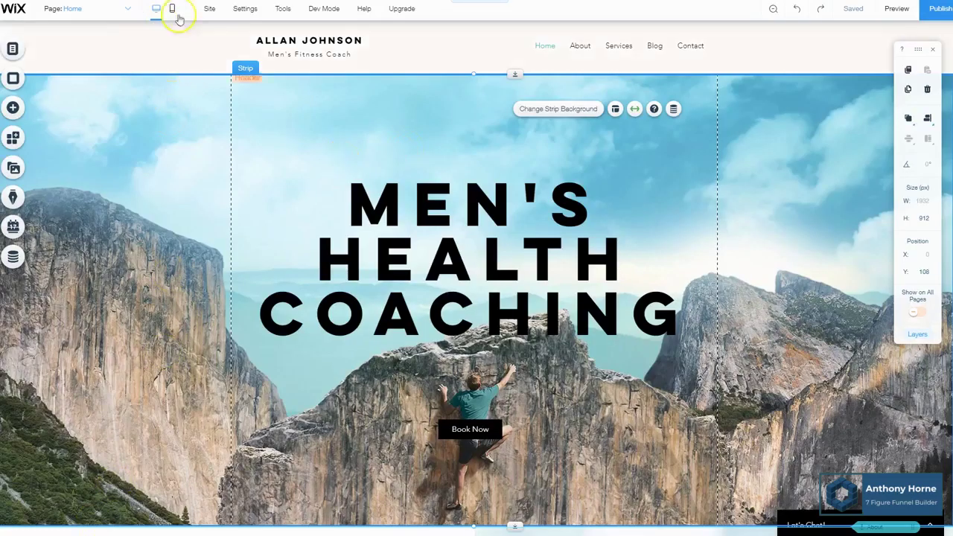
pyautogui.hotkey('ctrl', 'Tab')
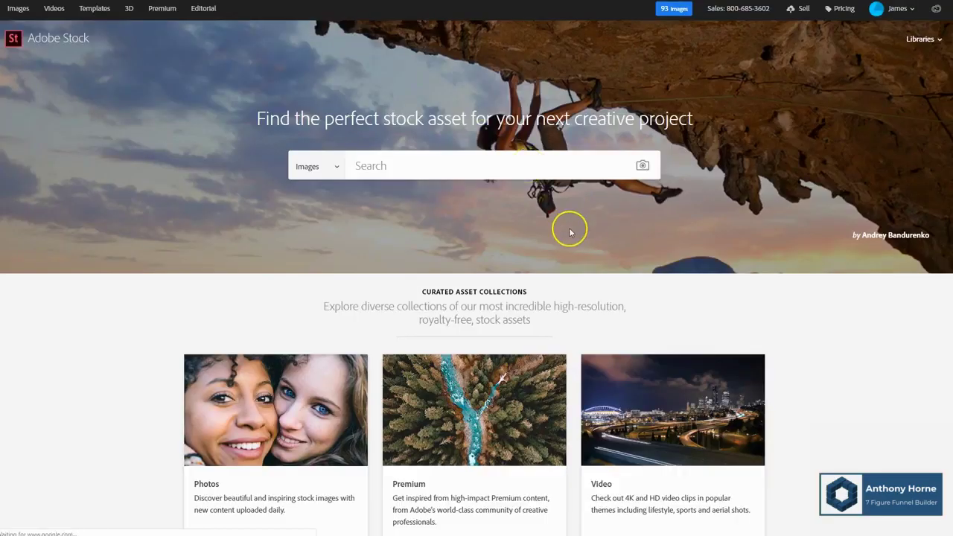
pyautogui.write('fitness man')
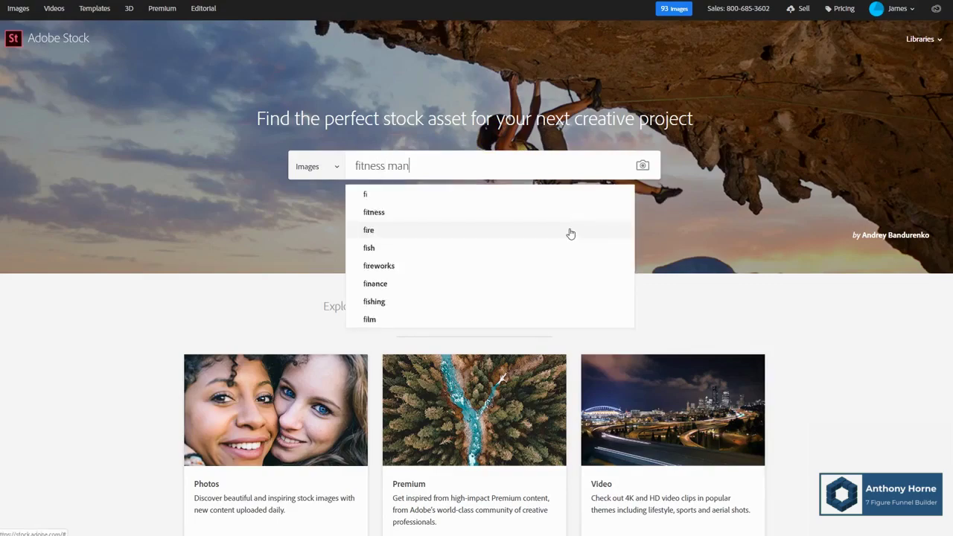
pyautogui.press('Return')
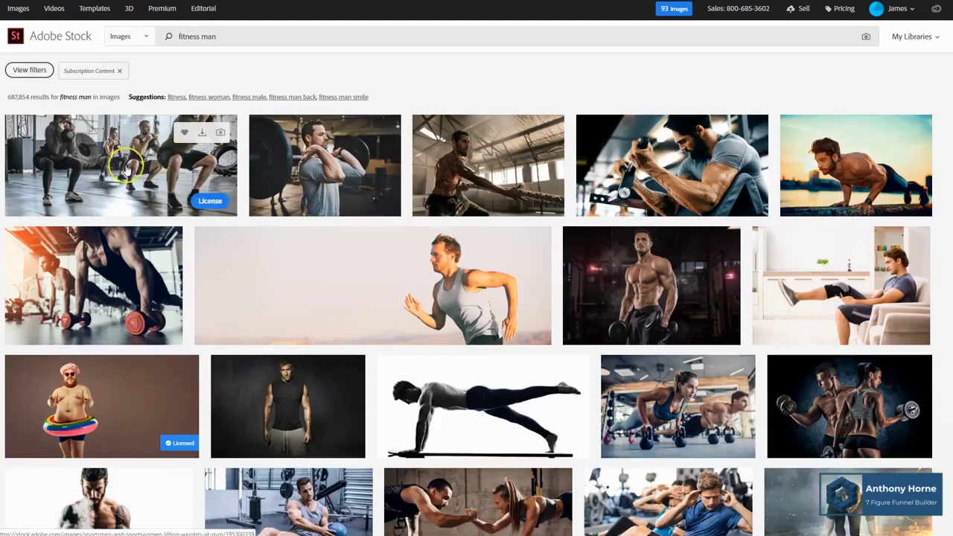
pyautogui.click(374, 201)
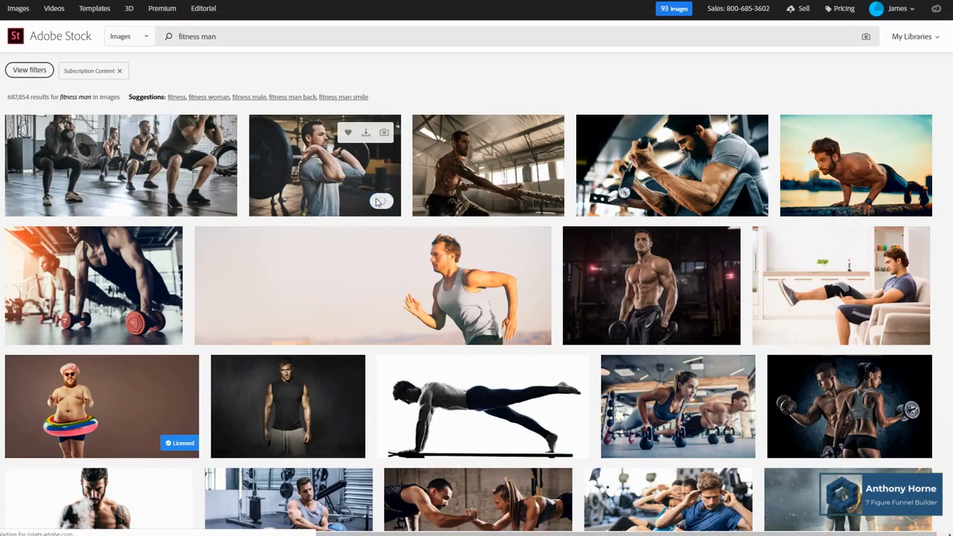
pyautogui.click(370, 194)
pyautogui.click(379, 190)
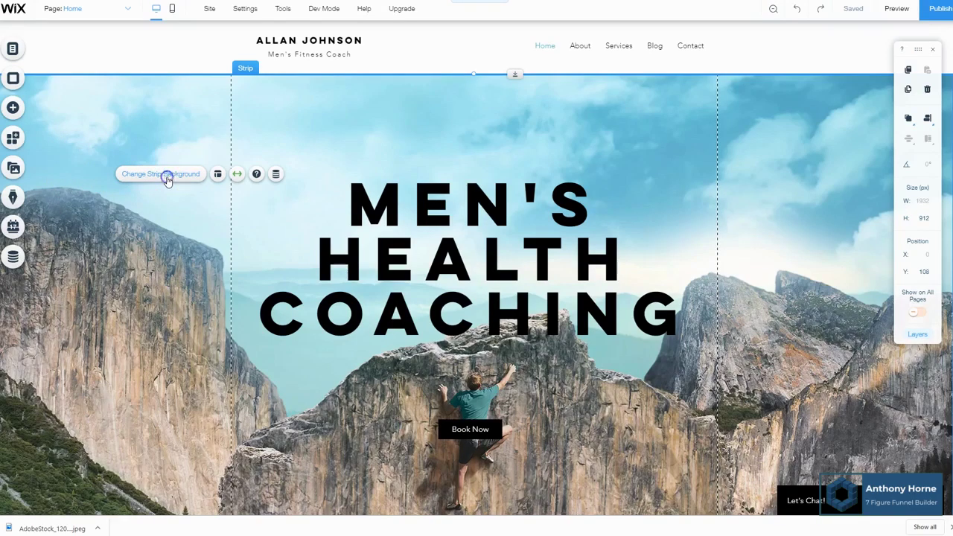
# Upload the downloaded AdobeStock barbell photo and set it as the hero strip background.
pyautogui.click(168, 176)
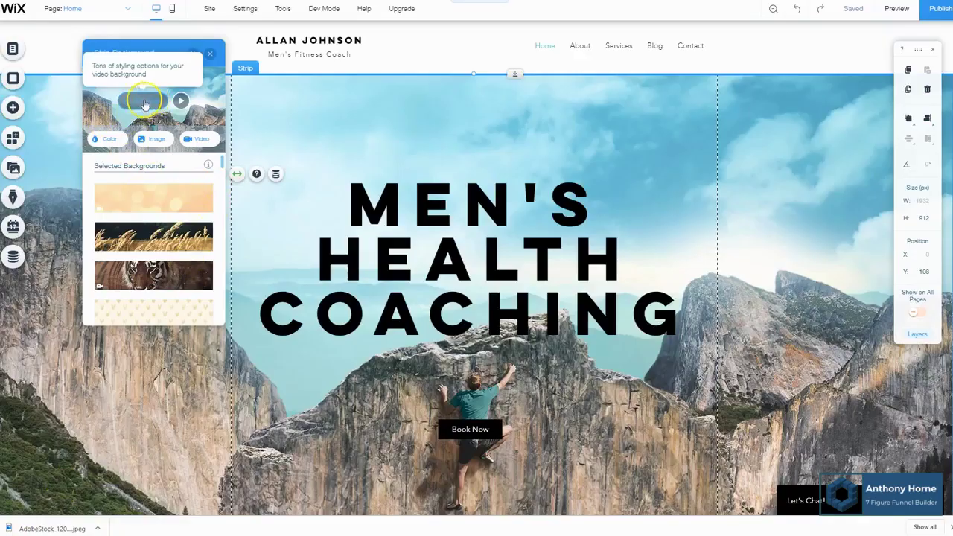
pyautogui.click(156, 140)
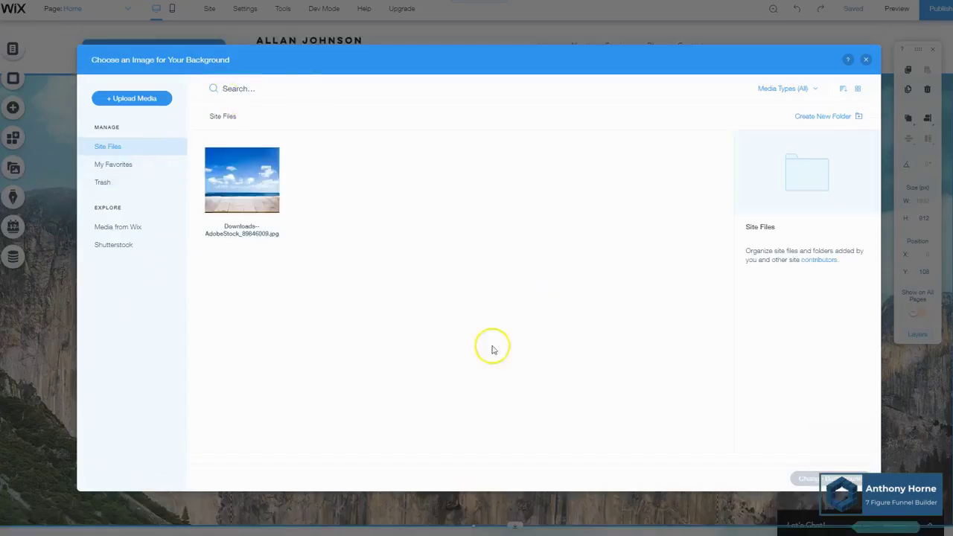
pyautogui.click(123, 99)
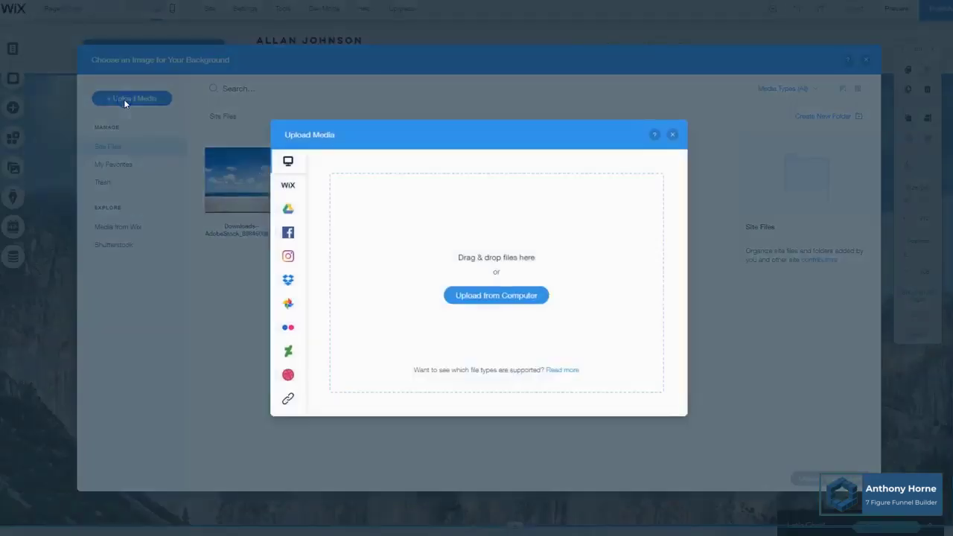
pyautogui.click(517, 295)
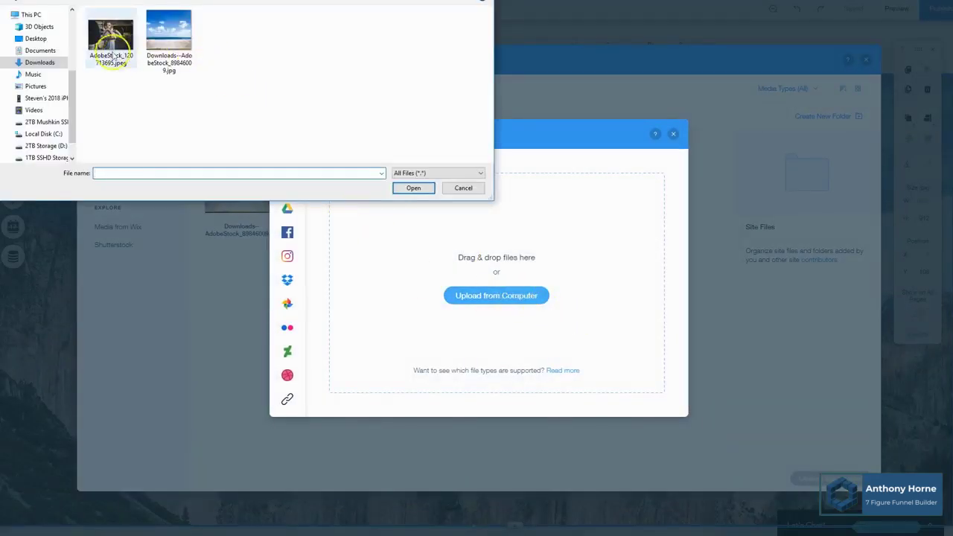
pyautogui.doubleClick(111, 37)
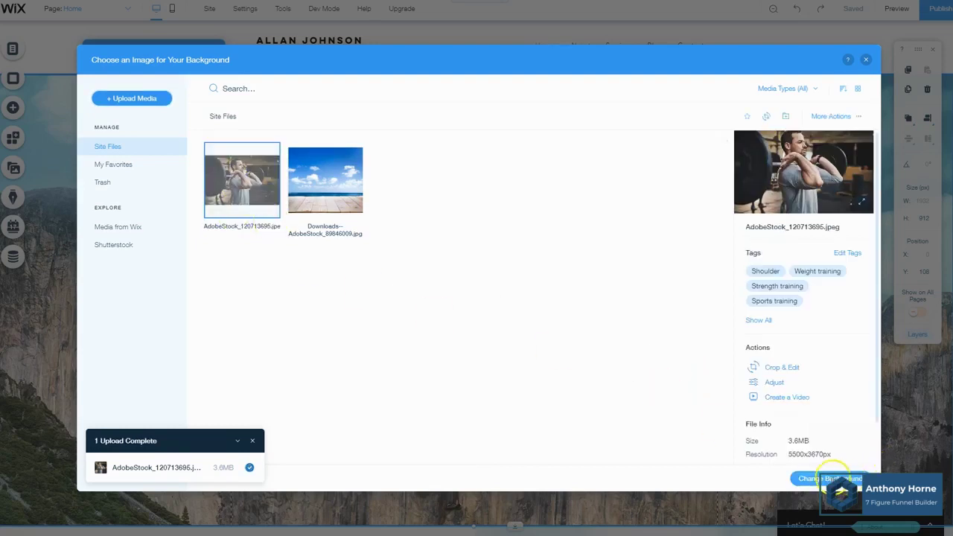
pyautogui.click(828, 478)
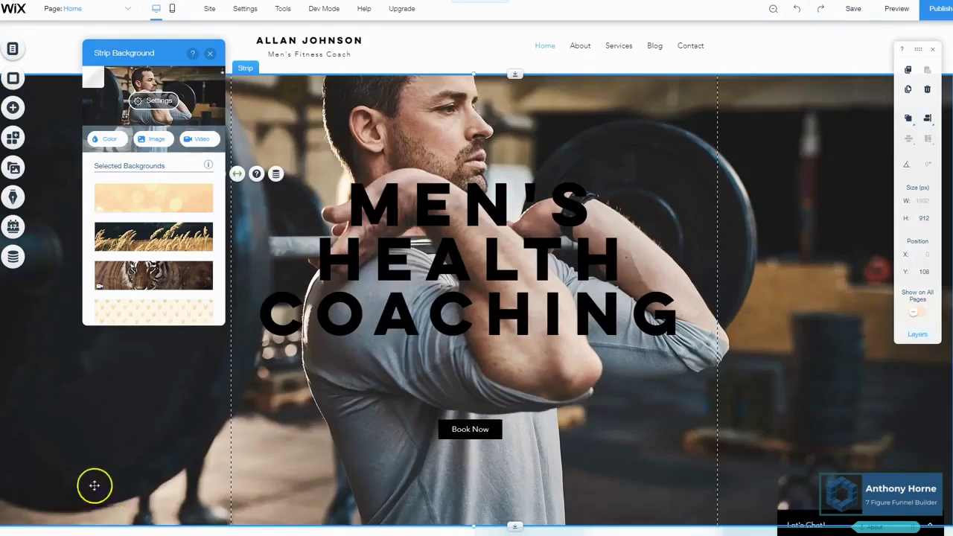
pyautogui.click(84, 436)
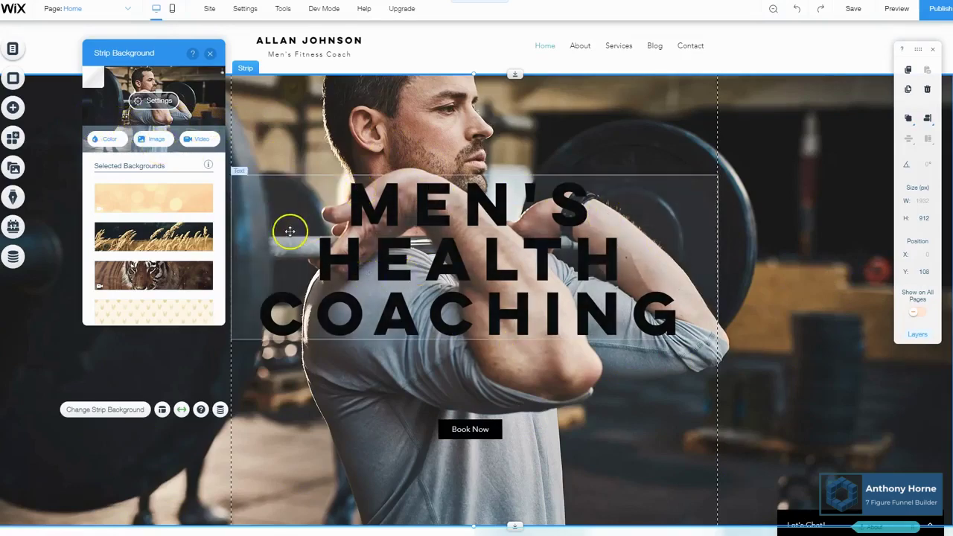
# Lower the hero background image opacity to about 60%.
pyautogui.click(153, 102)
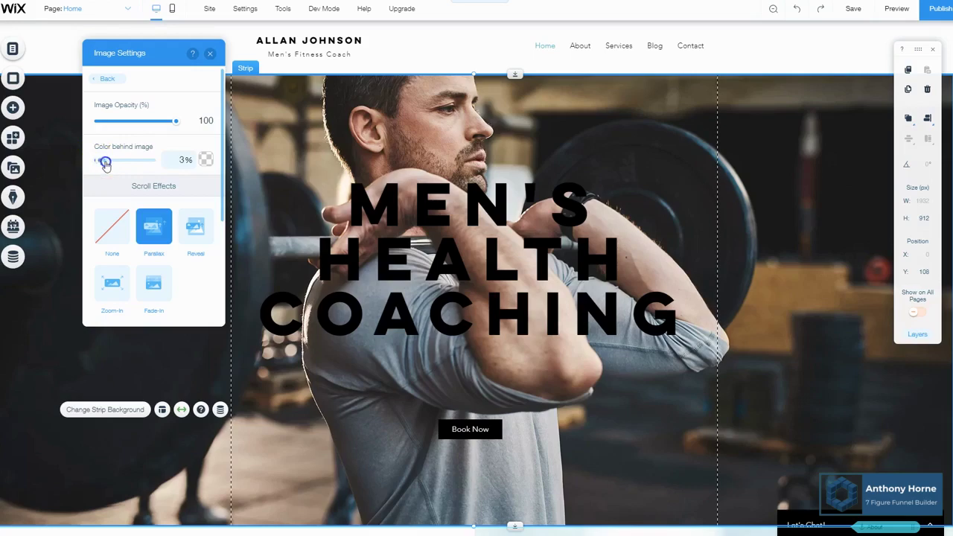
pyautogui.click(178, 121)
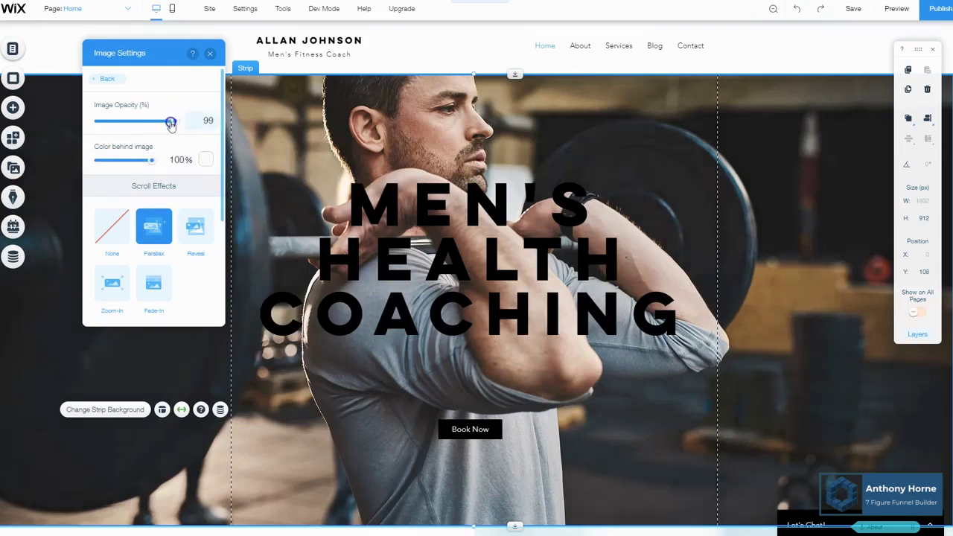
pyautogui.moveTo(172, 124); pyautogui.dragTo(146, 124)
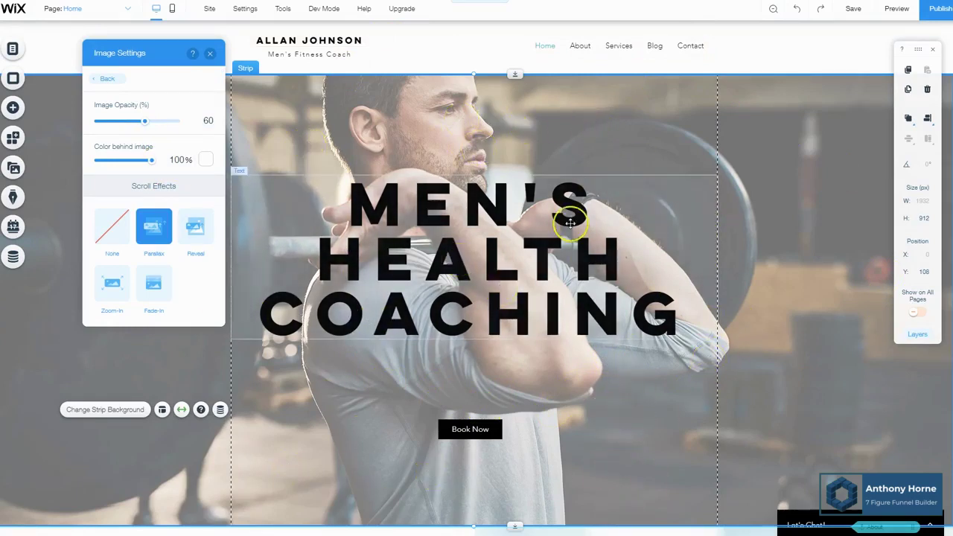
pyautogui.click(210, 53)
# Reposition the MEN'S HEALTH COACHING heading and Book Now button within the hero.
pyautogui.moveTo(543, 207)
pyautogui.mouseDown()
pyautogui.moveTo(543, 172)
pyautogui.moveTo(542, 191)
pyautogui.mouseUp()
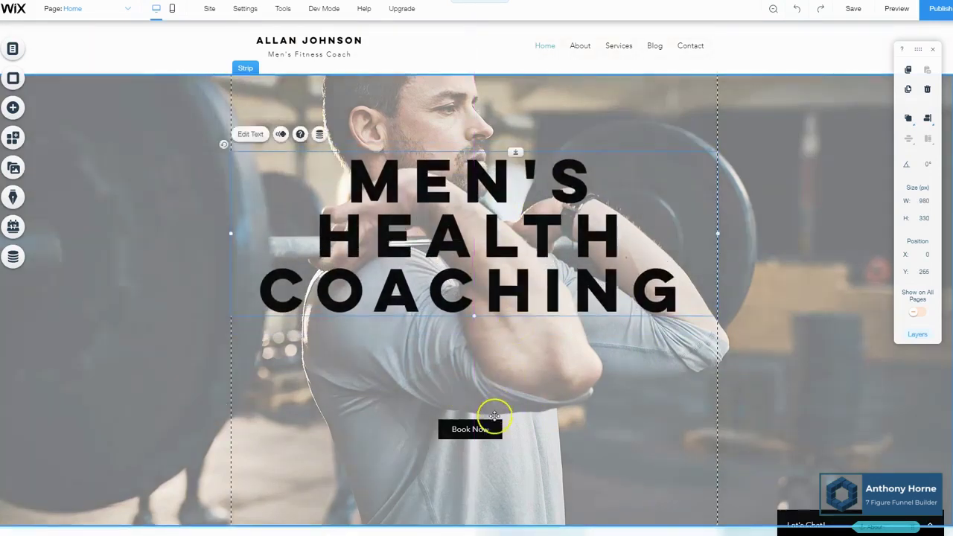
pyautogui.moveTo(494, 417); pyautogui.dragTo(515, 356)
pyautogui.scroll(-3, 581, 422)
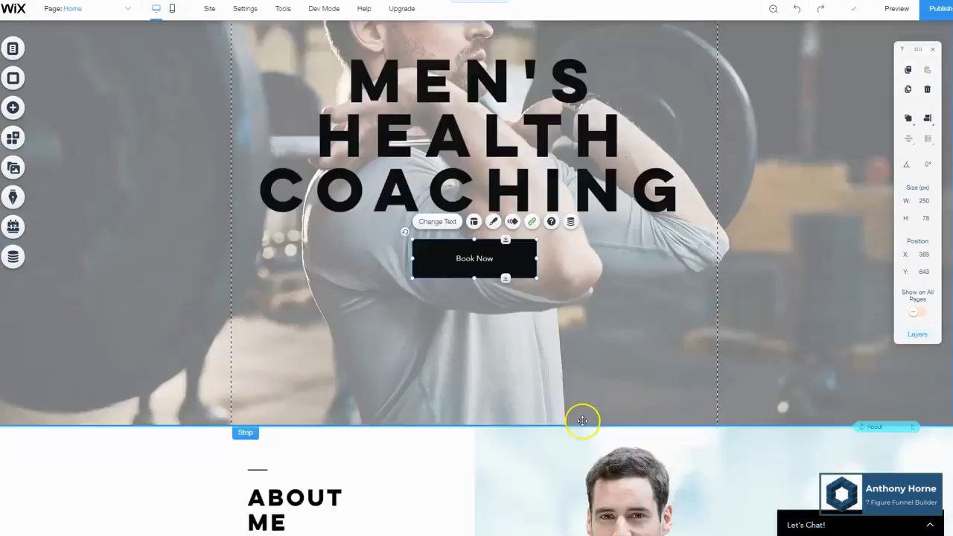
pyautogui.moveTo(519, 219); pyautogui.dragTo(519, 257)
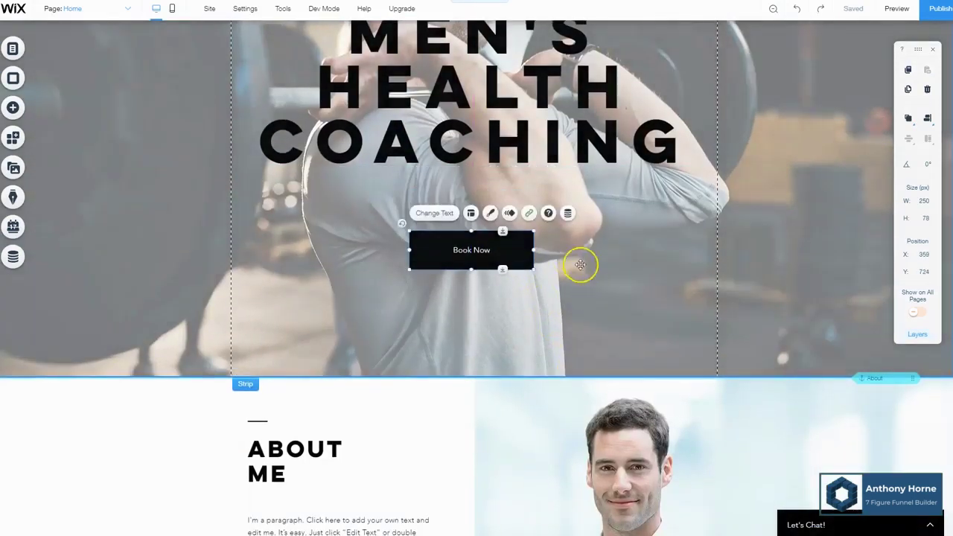
pyautogui.scroll(-3, 618, 271)
pyautogui.scroll(-2, 669, 249)
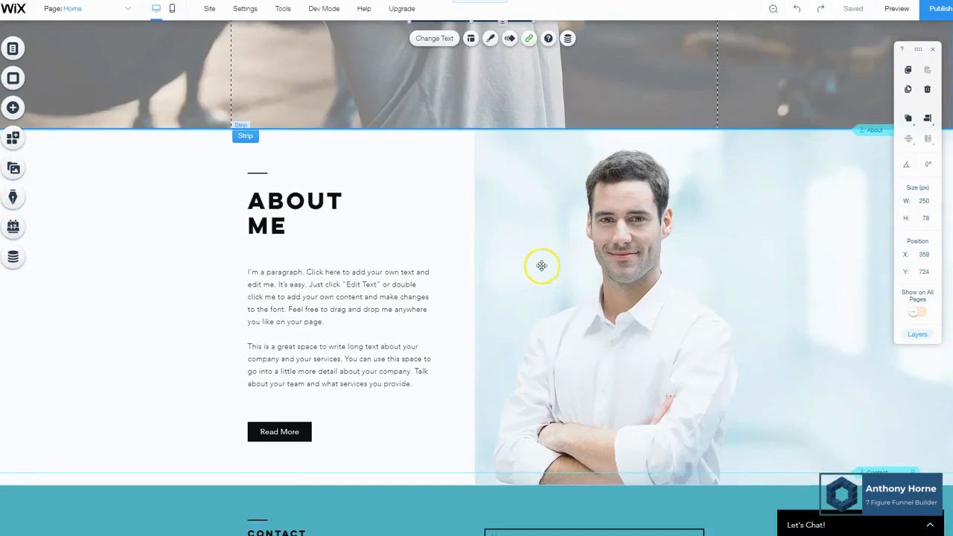
# Replace the About Me placeholder paragraphs with the pasted personal-trainer copy.
pyautogui.scroll(-2, 541, 265)
pyautogui.scroll(1, 500, 255)
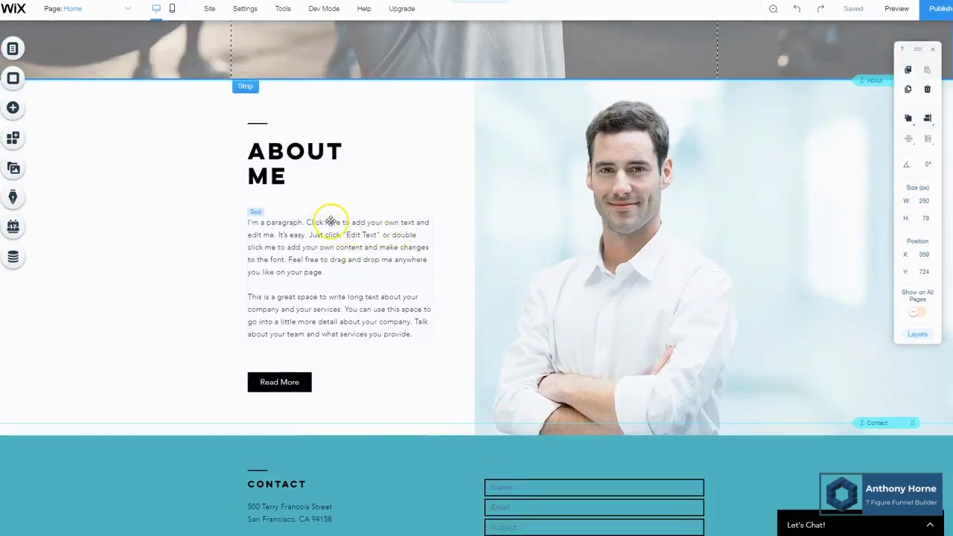
pyautogui.scroll(2, 340, 303)
pyautogui.scroll(-2, 340, 321)
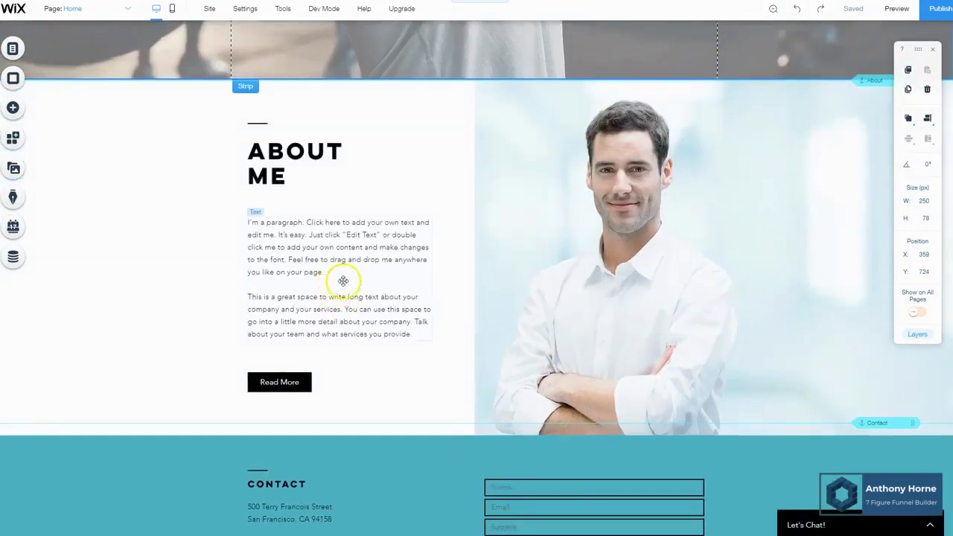
pyautogui.click(597, 182)
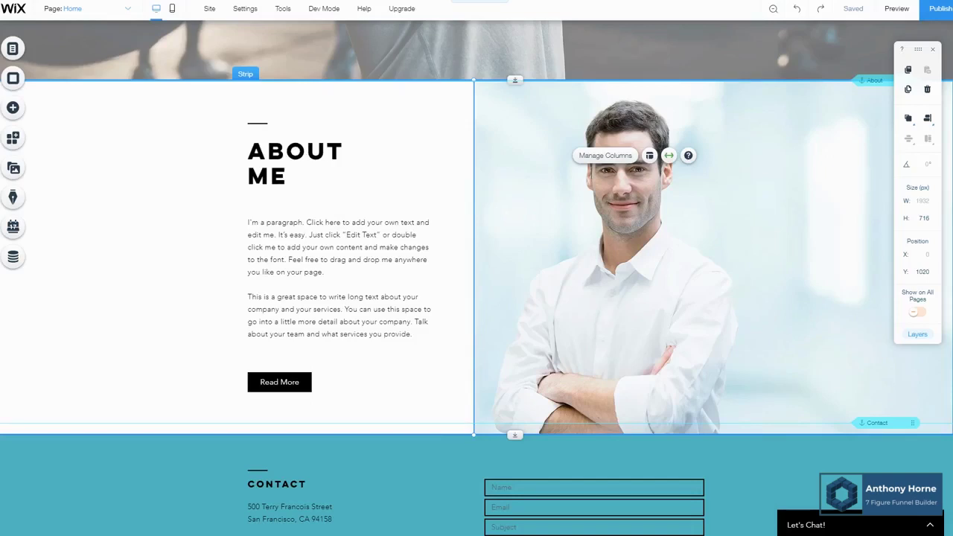
pyautogui.click(316, 266)
pyautogui.doubleClick(316, 262)
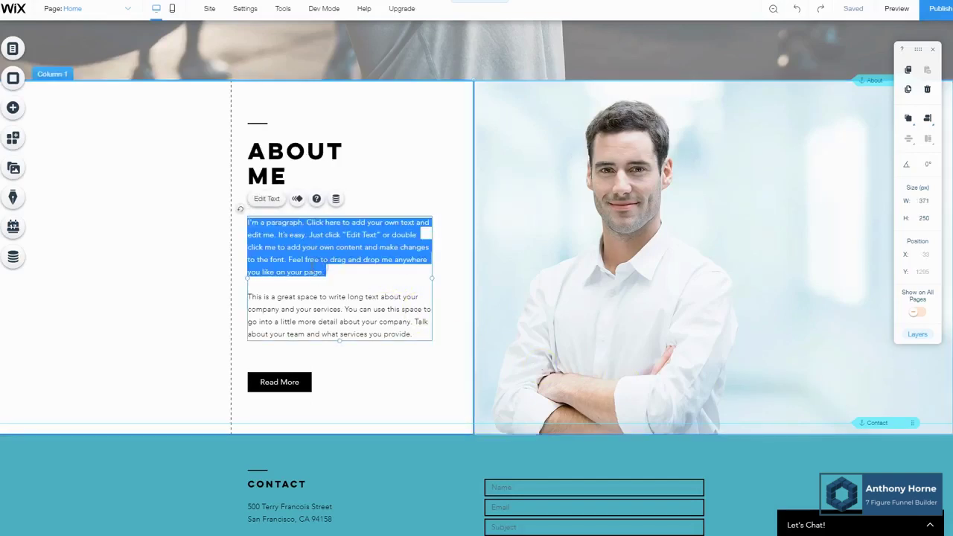
pyautogui.click(394, 320)
pyautogui.moveTo(413, 334); pyautogui.dragTo(230, 215)
pyautogui.write('I have a passion for serving my clients and meeting them exactly where they are in regards to their health and fitness level. My general fitness clients range from 30-years-old up to 70-years-old. I aim to make fitness and health something that is enjoyable and gets my clients results. I offer an in-home personal training service. I come to your home or office and we can make a gym out of any space. Equipment and nutritional guides are provided!')
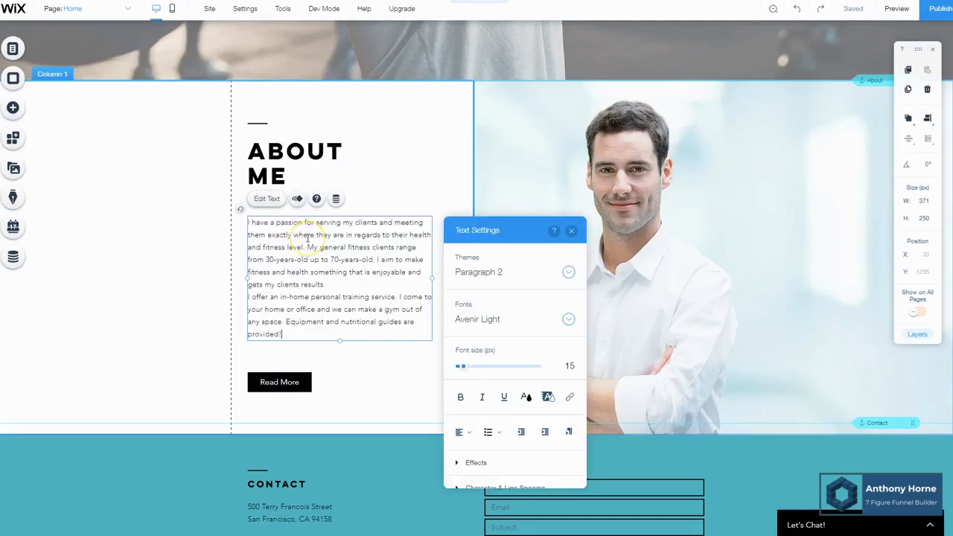
# Insert a blank line between the two About Me paragraphs and dismiss the columns tip.
pyautogui.click(334, 285)
pyautogui.press('Return')
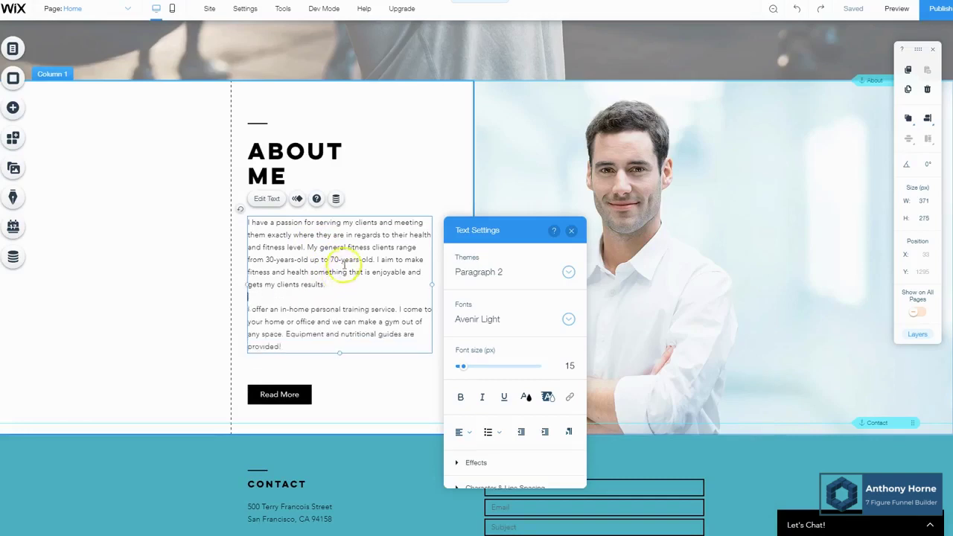
pyautogui.click(198, 265)
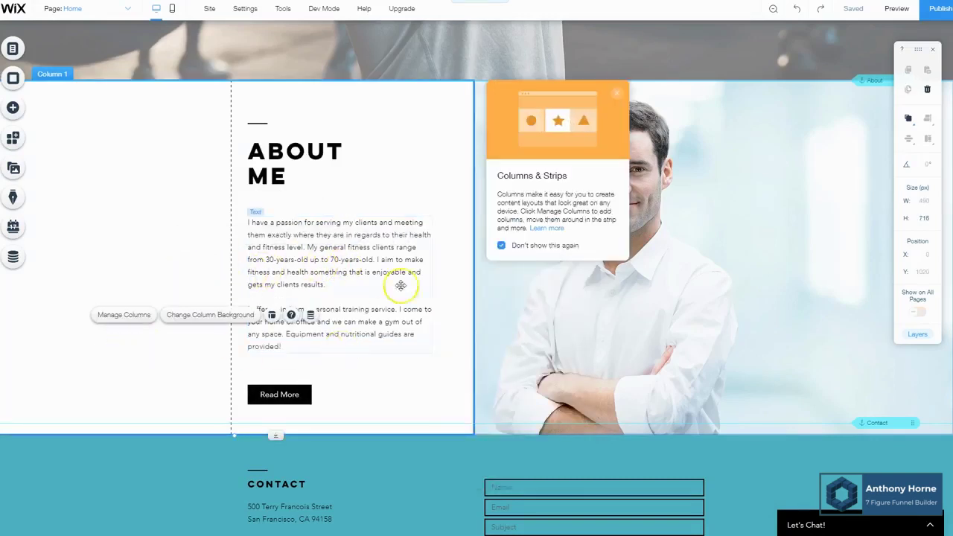
pyautogui.click(615, 93)
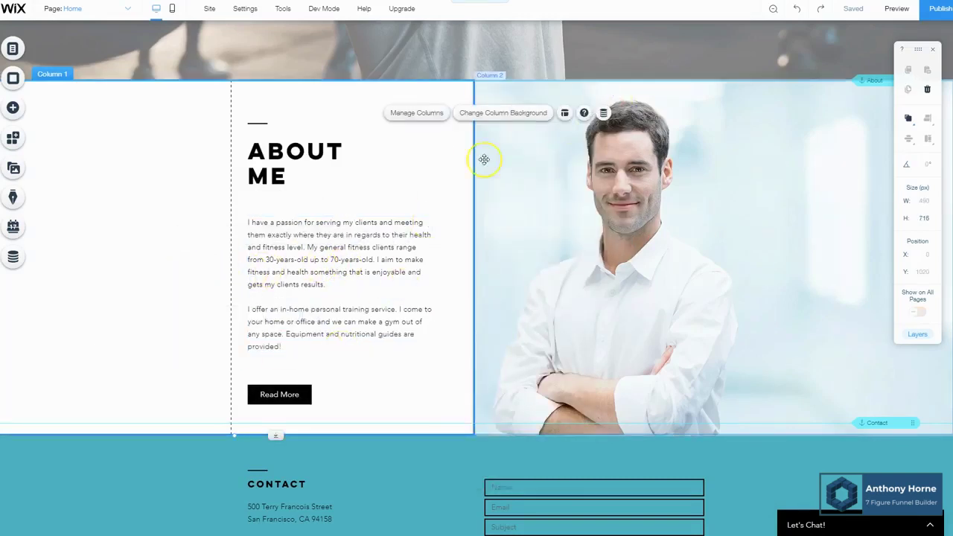
pyautogui.scroll(-1, 246, 268)
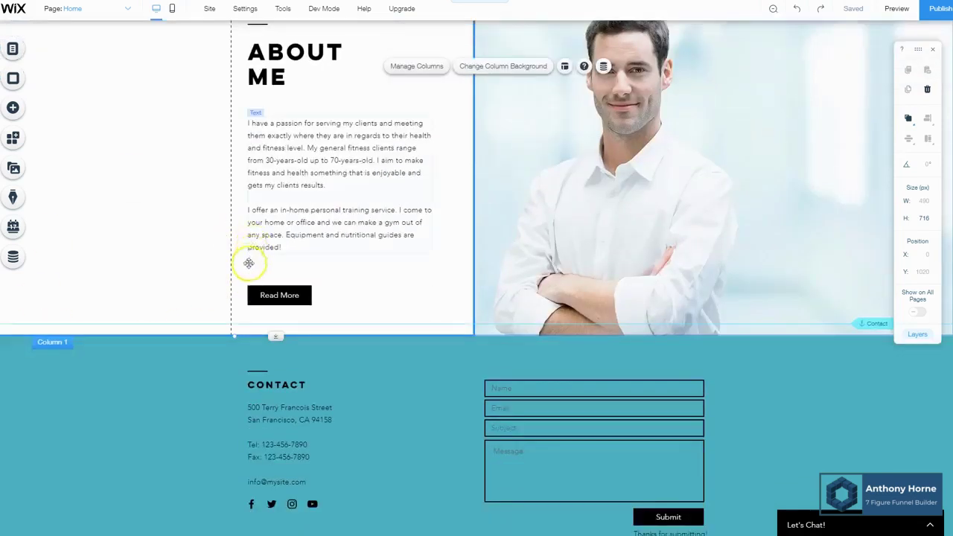
pyautogui.scroll(1, 176, 253)
pyautogui.scroll(-2, 298, 261)
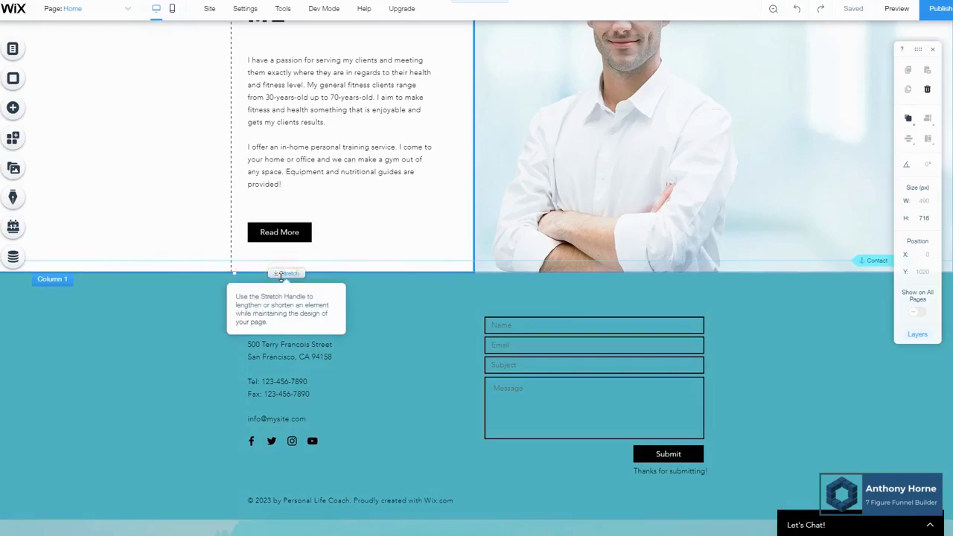
pyautogui.scroll(2, 276, 308)
pyautogui.scroll(2, 295, 313)
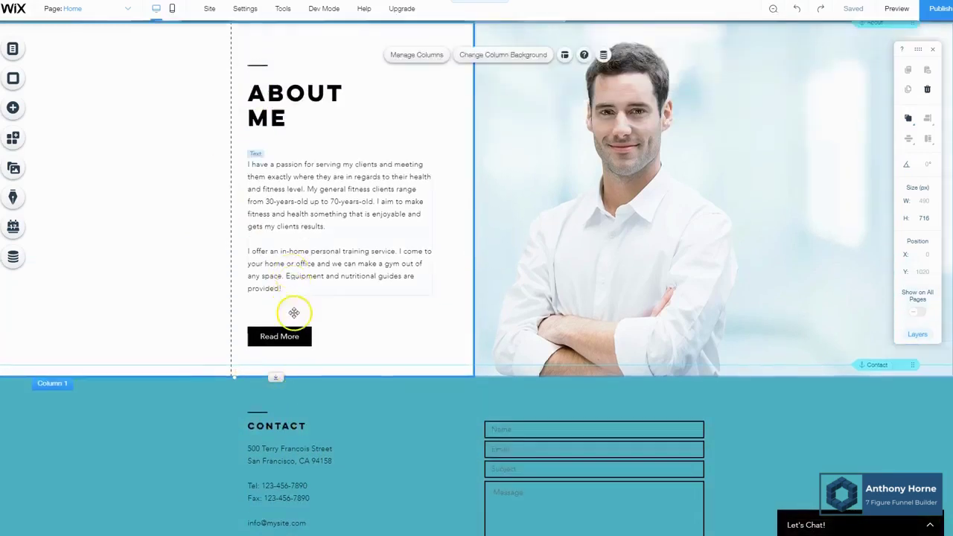
pyautogui.scroll(1, 294, 313)
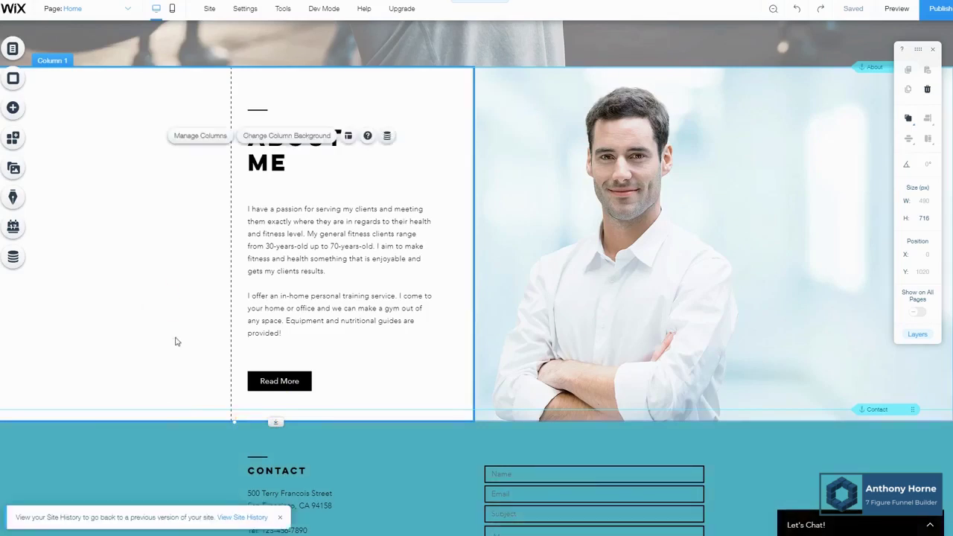
pyautogui.click(390, 440)
# Drag the Contact footer down to open a tall misty-mountain band below About Me.
pyautogui.scroll(-3, 472, 434)
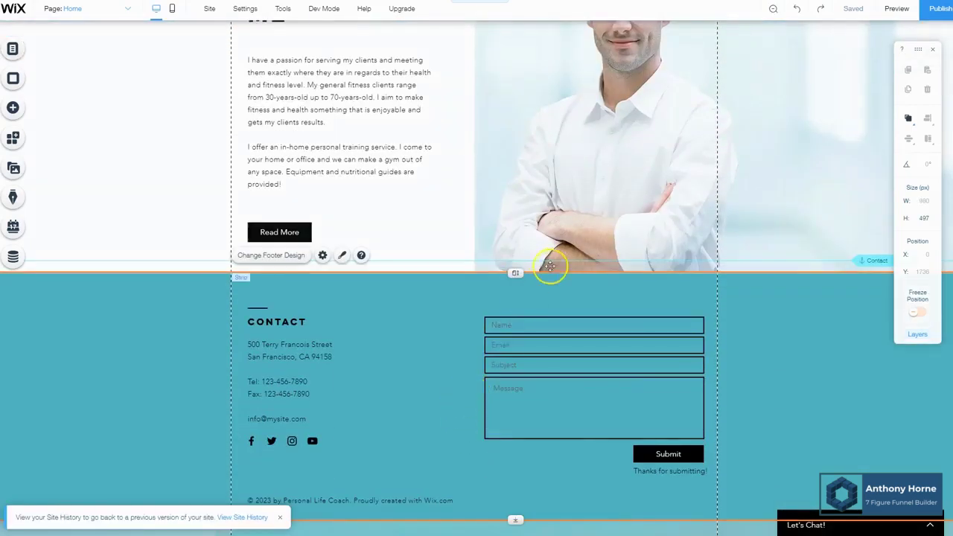
pyautogui.moveTo(516, 274); pyautogui.dragTo(571, 487)
pyautogui.scroll(-3, 554, 419)
pyautogui.scroll(-2, 553, 418)
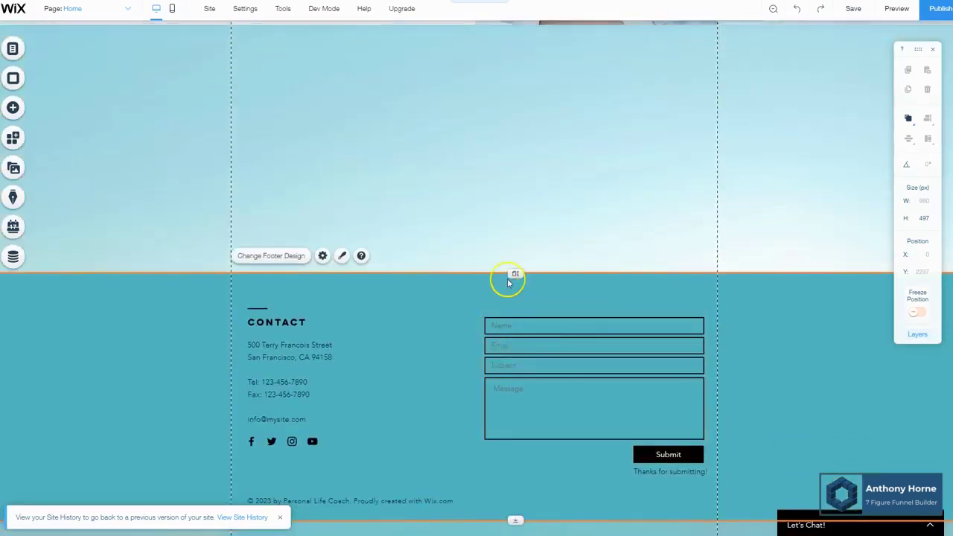
pyautogui.moveTo(514, 274); pyautogui.dragTo(513, 363)
pyautogui.scroll(4, 536, 387)
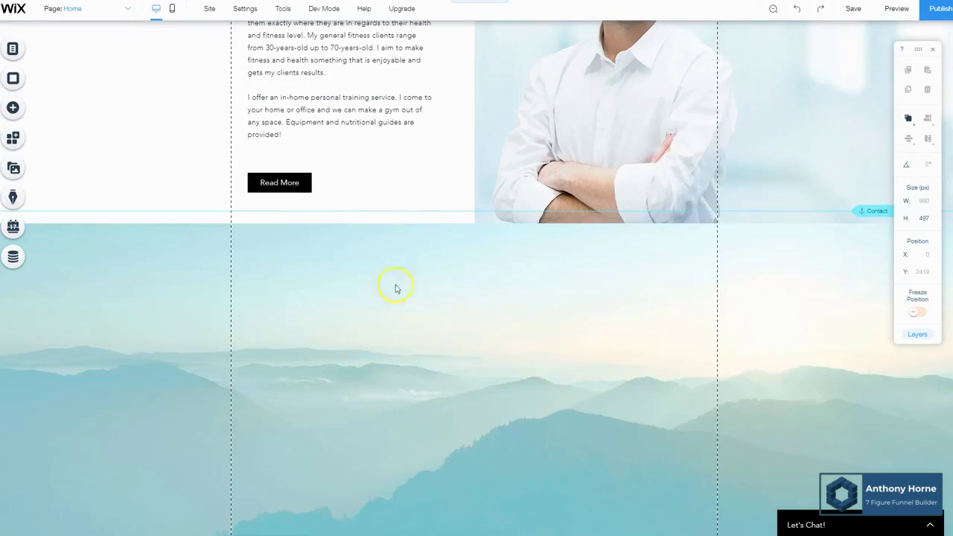
pyautogui.scroll(2, 301, 419)
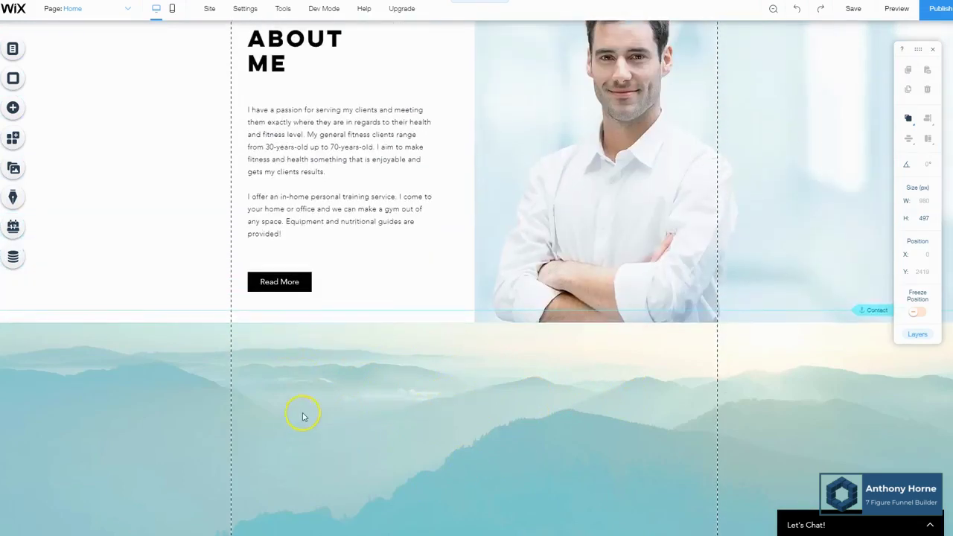
pyautogui.scroll(-1, 304, 409)
pyautogui.scroll(2, 141, 343)
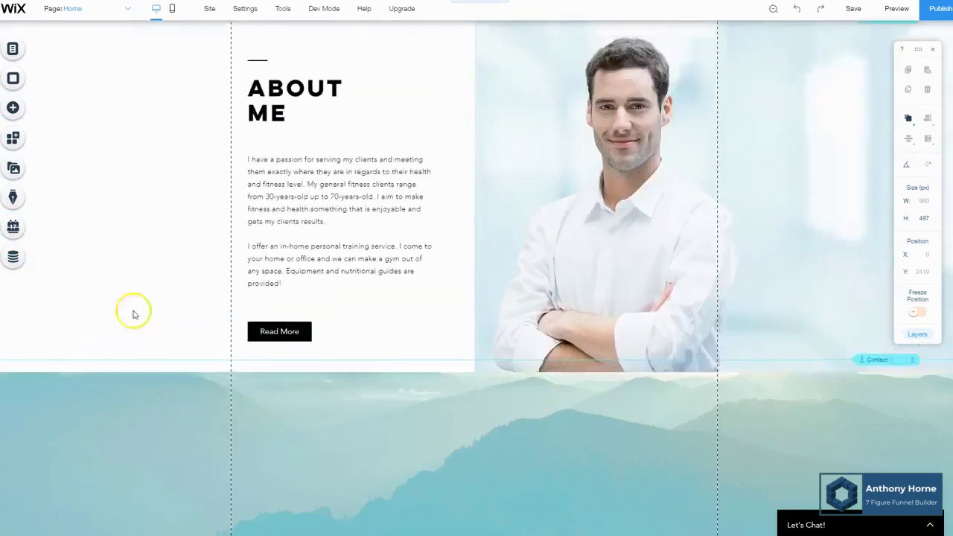
pyautogui.scroll(-2, 101, 335)
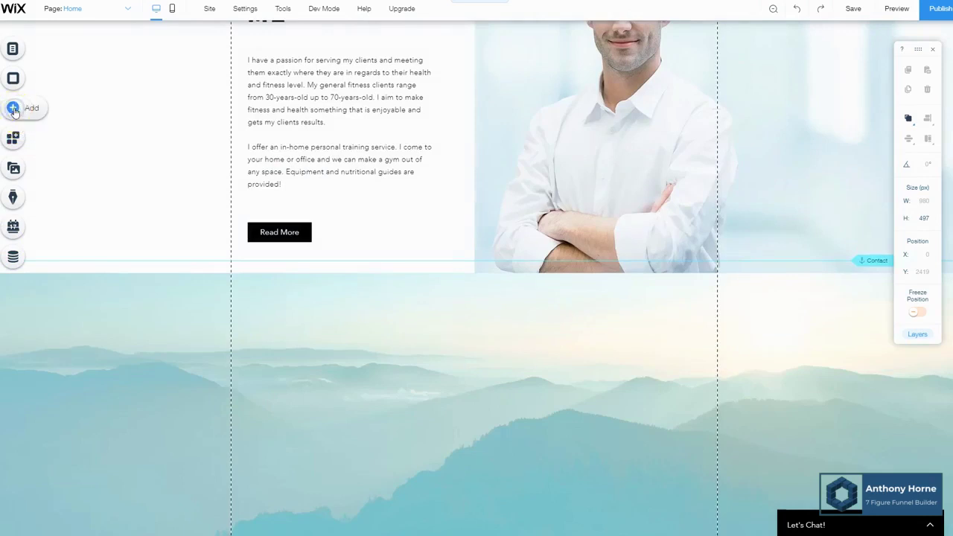
# Add the About Us strip with the laptop-and-notebook photo below About Me.
pyautogui.click(13, 109)
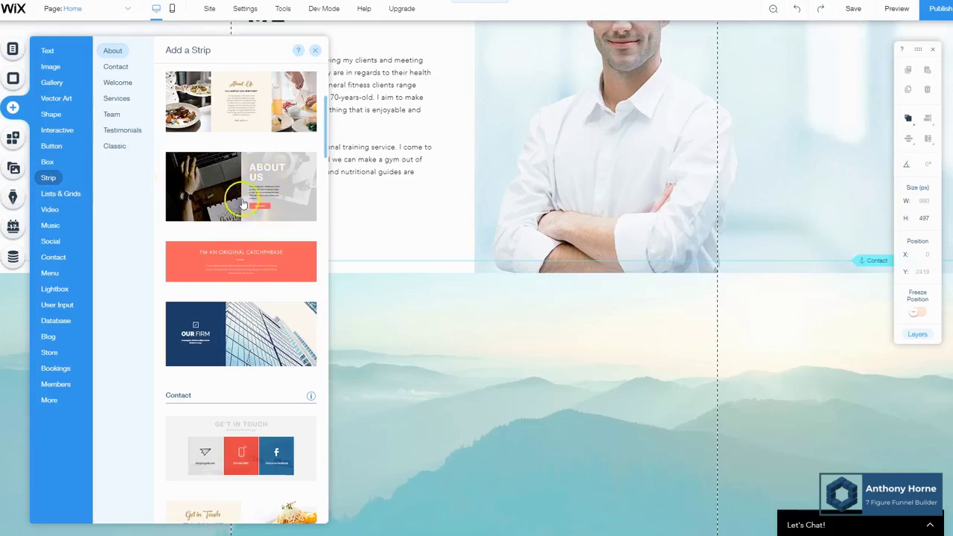
pyautogui.click(238, 199)
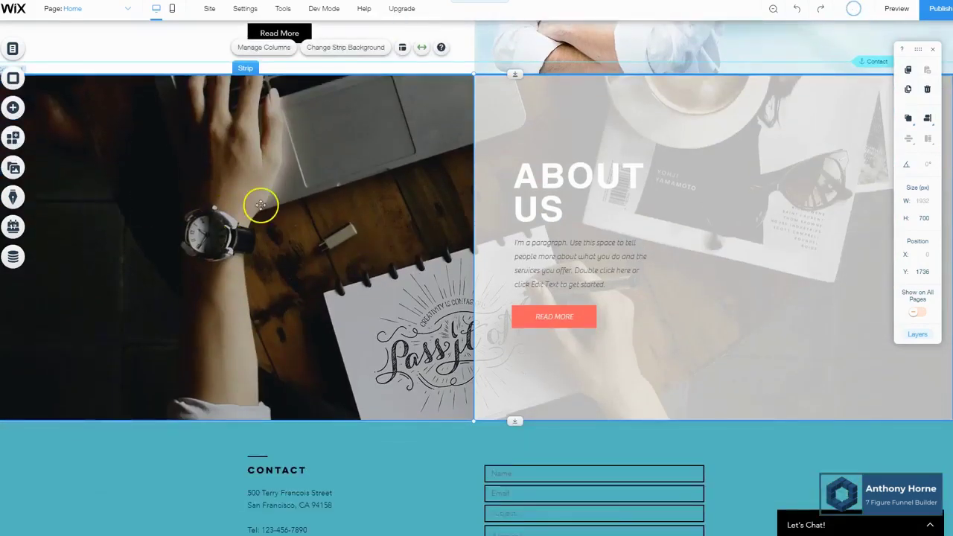
pyautogui.scroll(1, 350, 283)
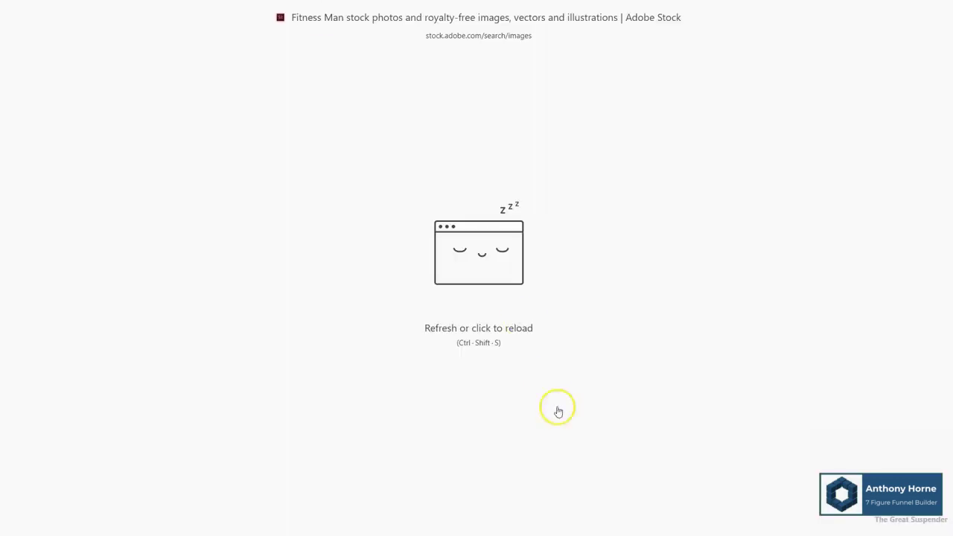
pyautogui.click(558, 407)
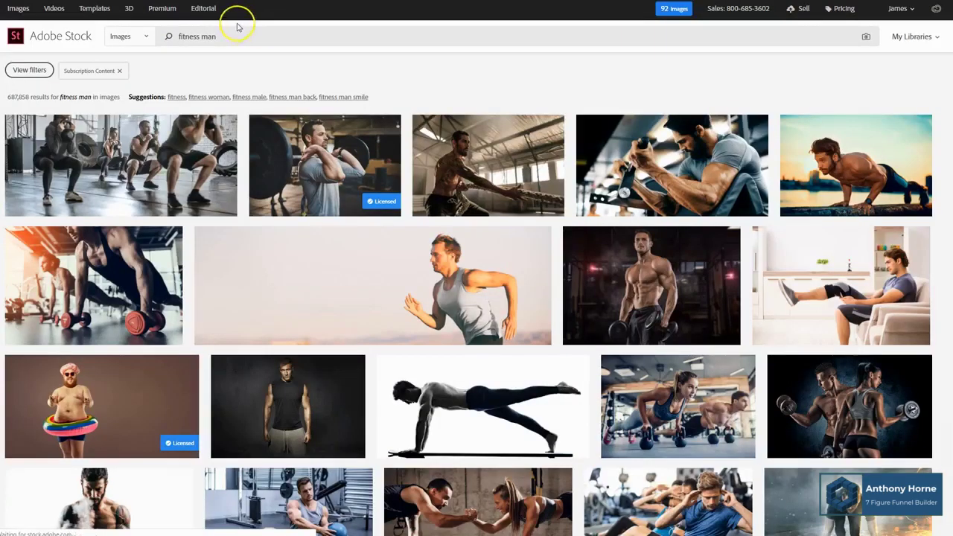
# License the barbell workout photo from the 'fitness man' results.
pyautogui.moveTo(247, 31); pyautogui.dragTo(113, 38)
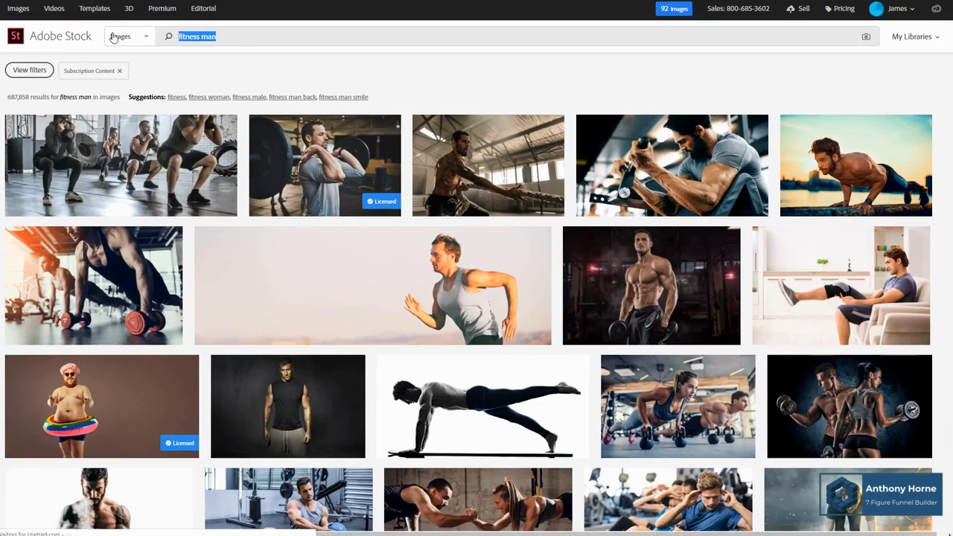
pyautogui.scroll(-4, 398, 362)
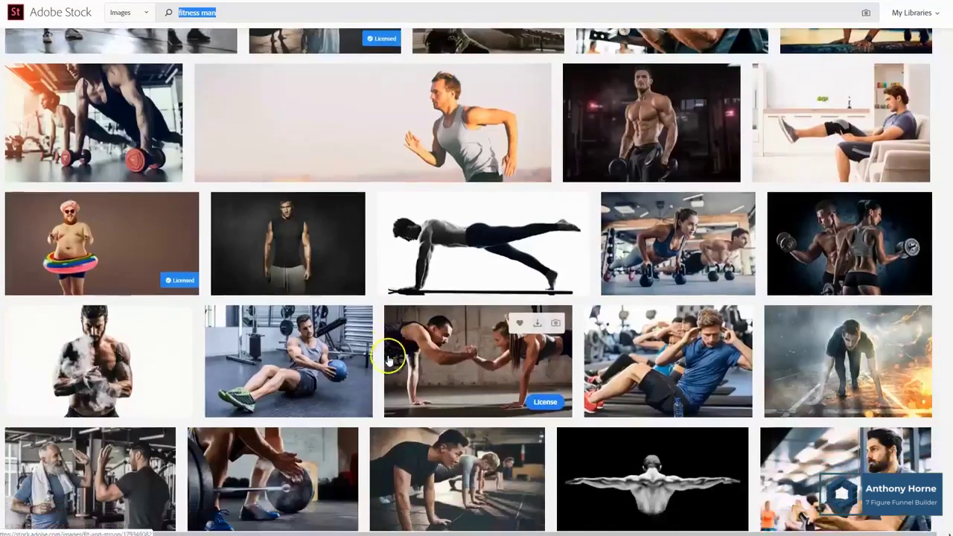
pyautogui.scroll(-2, 564, 383)
pyautogui.scroll(3, 558, 400)
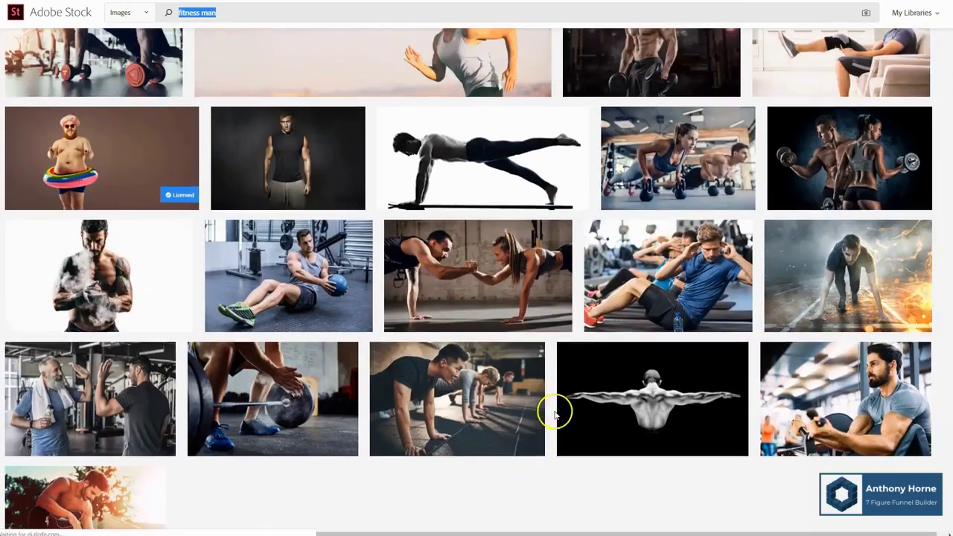
pyautogui.scroll(-2, 513, 414)
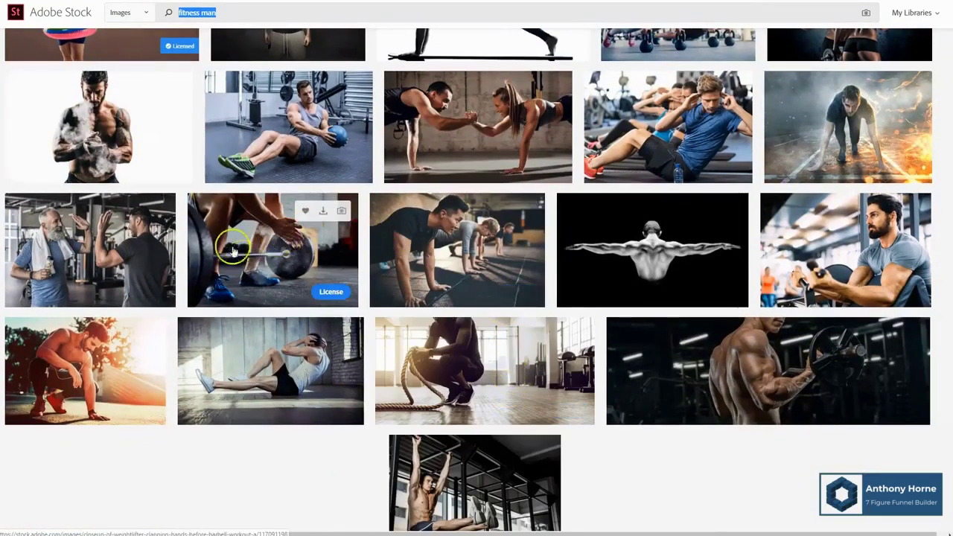
pyautogui.click(318, 283)
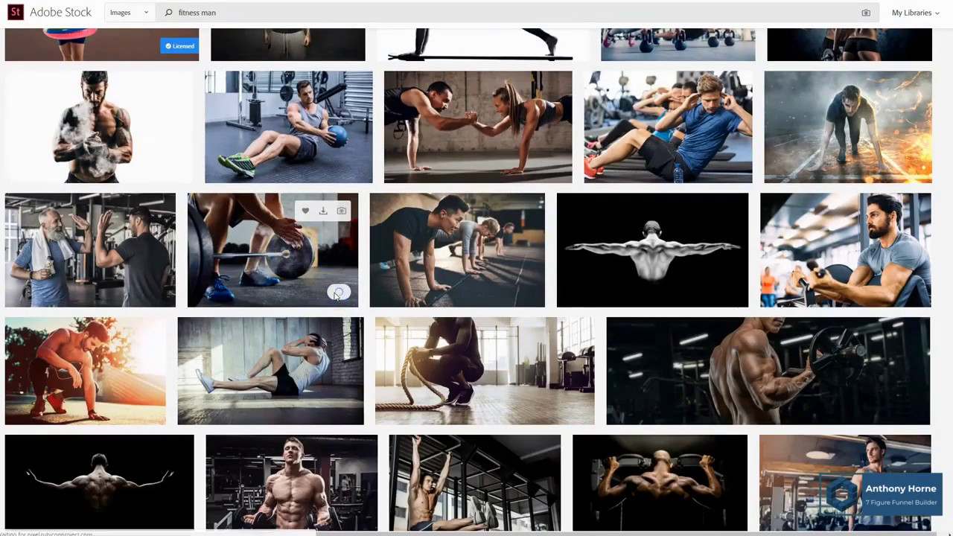
pyautogui.scroll(5, 283, 281)
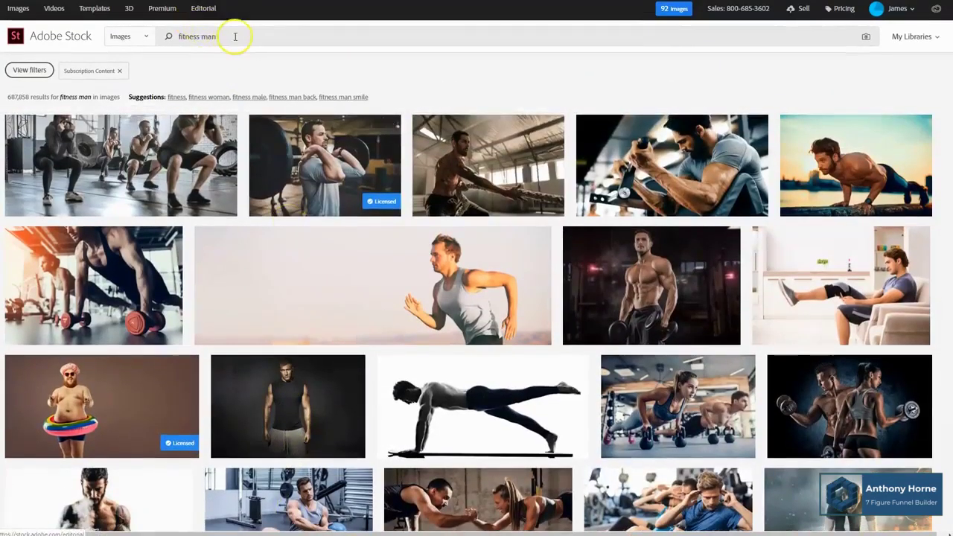
# Search 'healthy food' and license the colourful vegetables spread photo.
pyautogui.moveTo(230, 37); pyautogui.dragTo(179, 44)
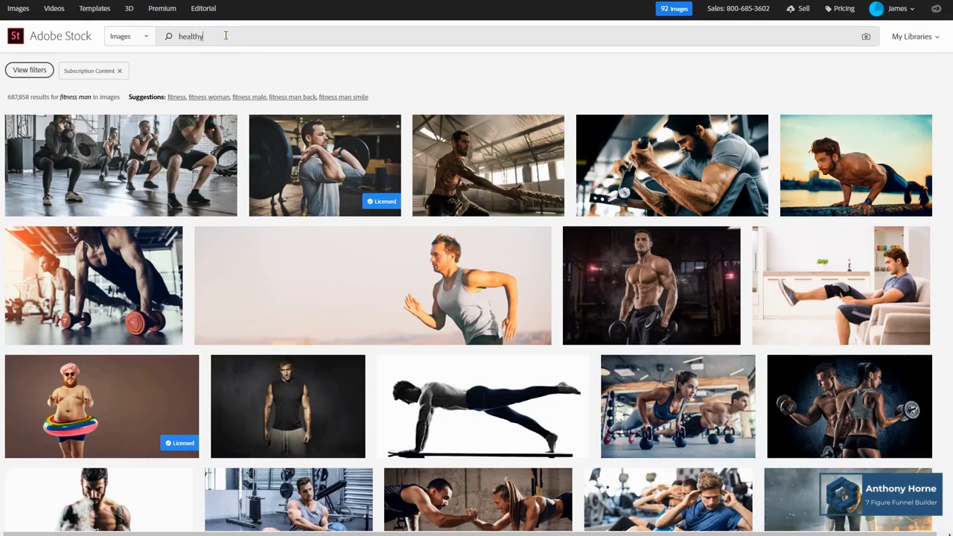
pyautogui.write('healthy food')
pyautogui.press('Return')
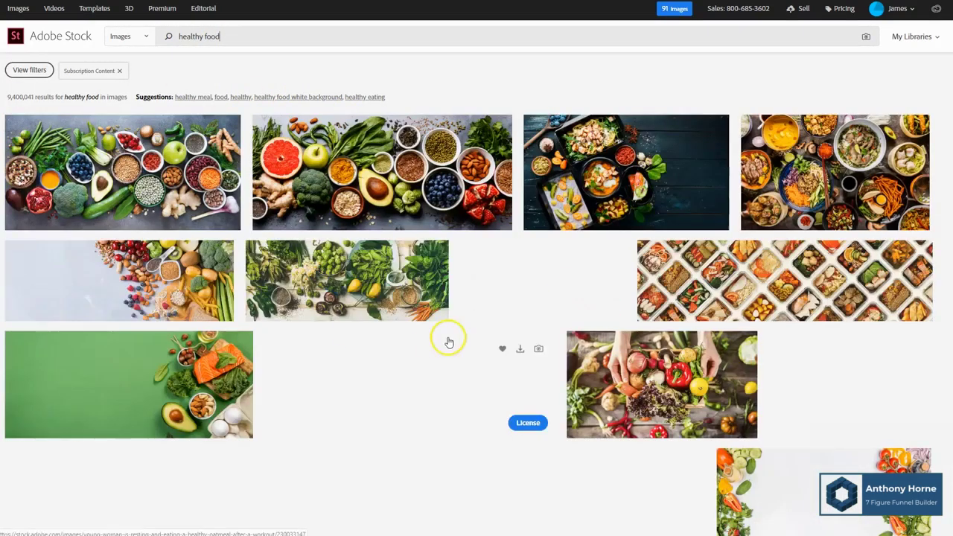
pyautogui.scroll(-3, 445, 336)
pyautogui.scroll(-4, 448, 340)
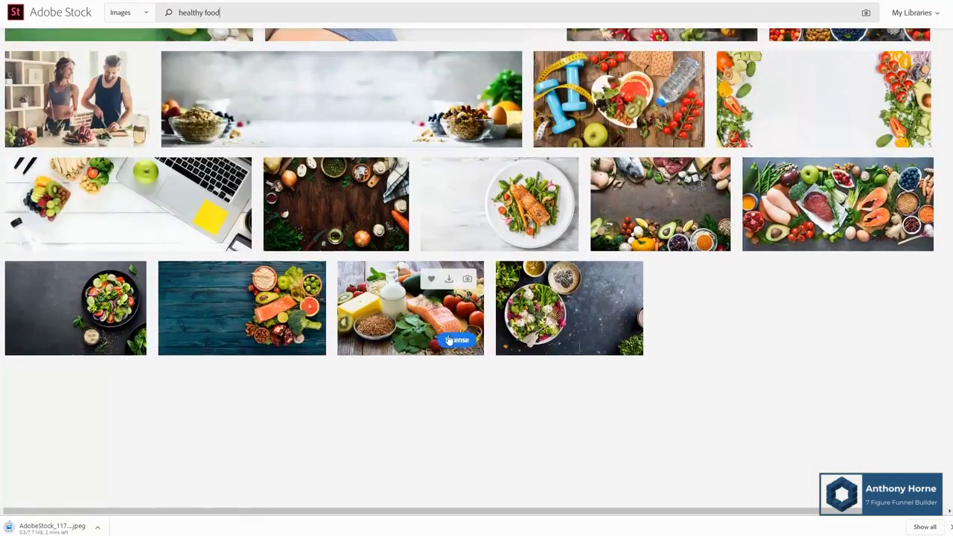
pyautogui.scroll(-4, 449, 340)
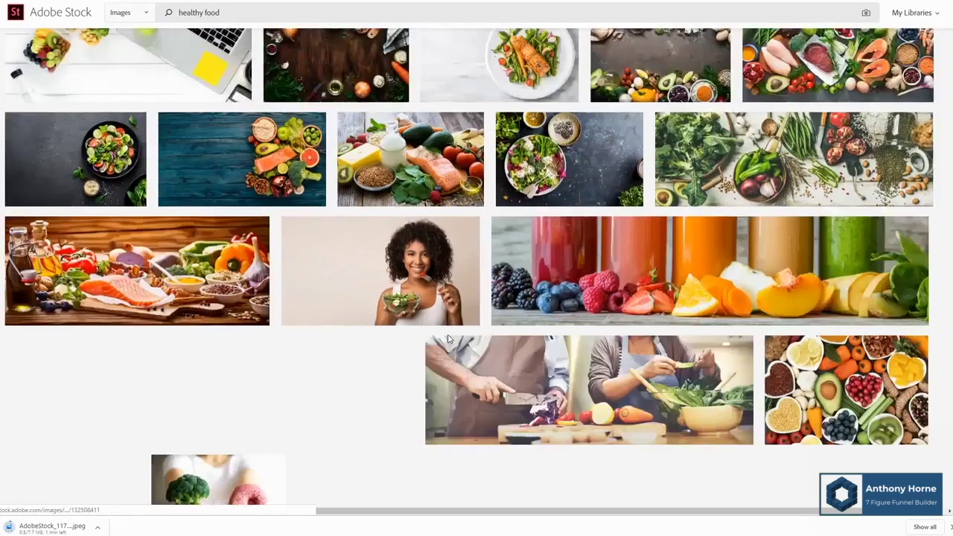
pyautogui.scroll(-3, 449, 340)
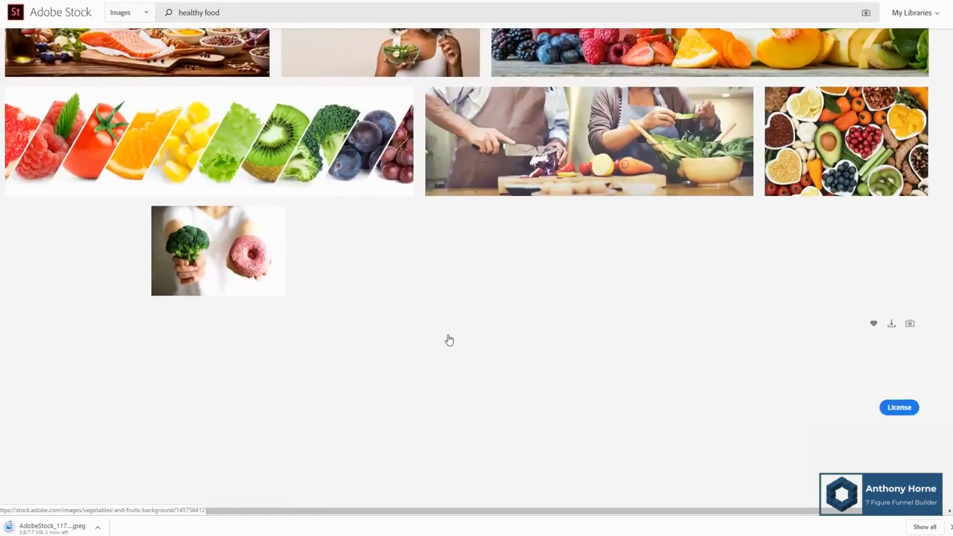
pyautogui.scroll(-2, 449, 340)
pyautogui.scroll(2, 449, 340)
pyautogui.scroll(10, 449, 341)
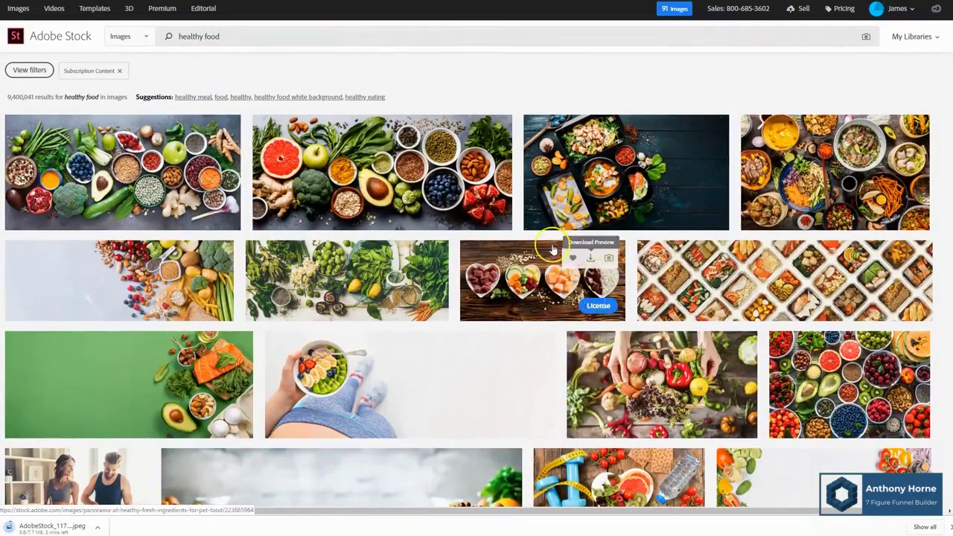
pyautogui.click(219, 175)
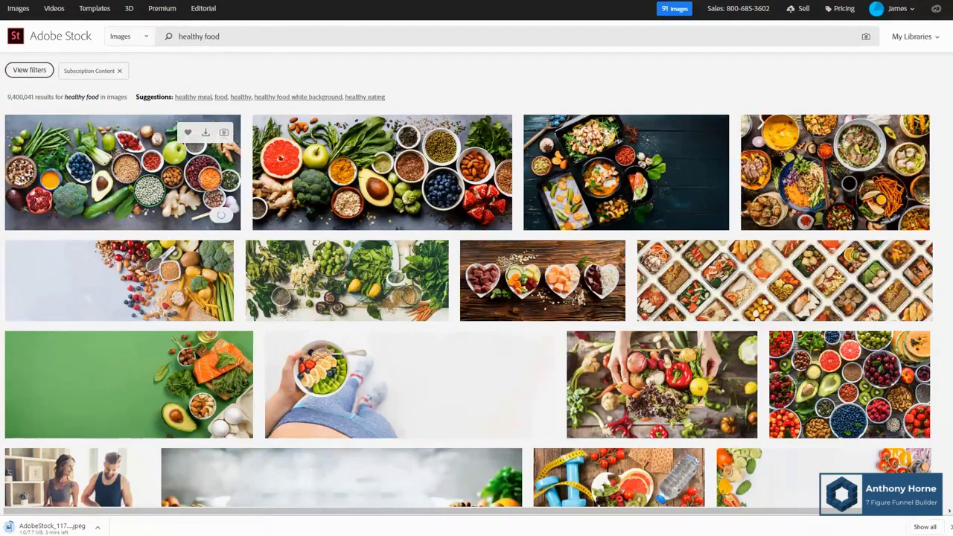
pyautogui.hotkey('ctrl', 'Tab')
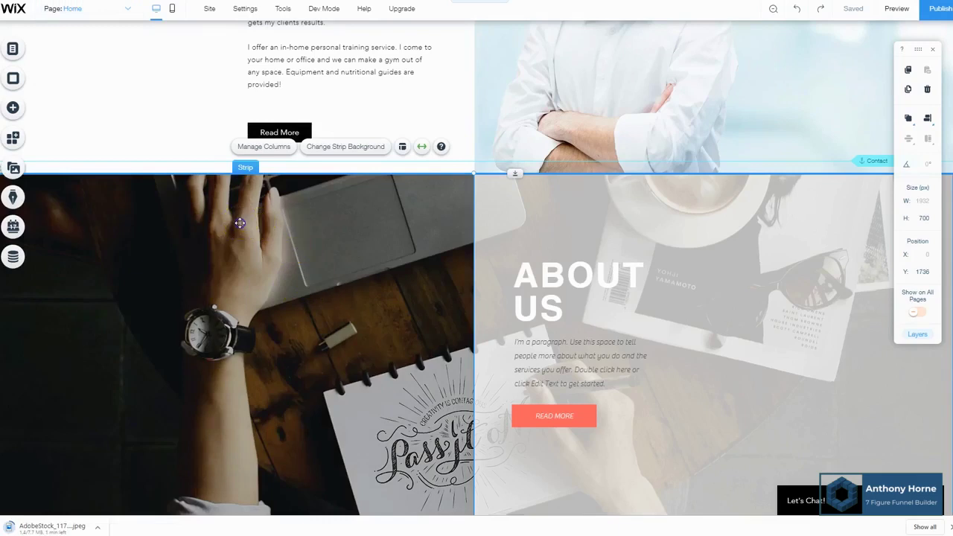
# Open the image picker for the ABOUT US strip's left column background.
pyautogui.click(238, 221)
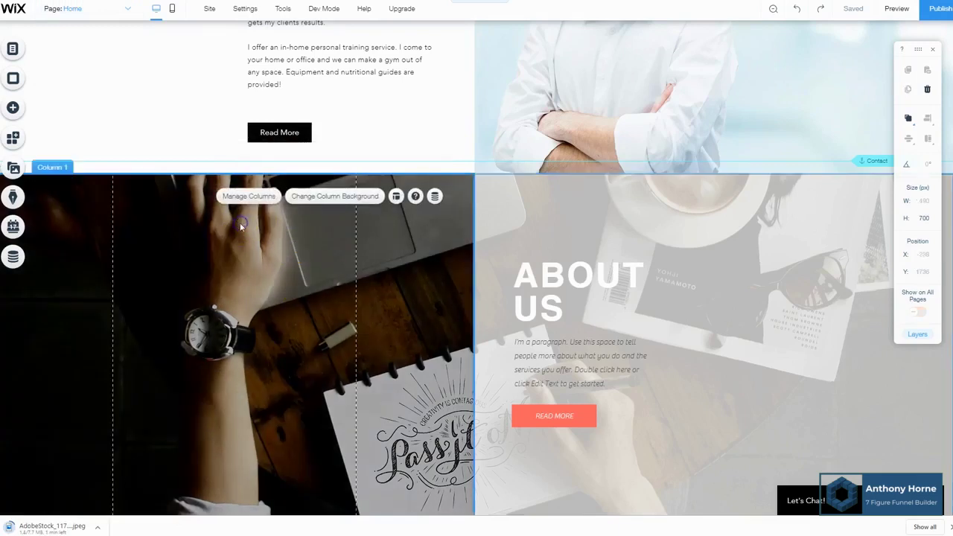
pyautogui.click(330, 196)
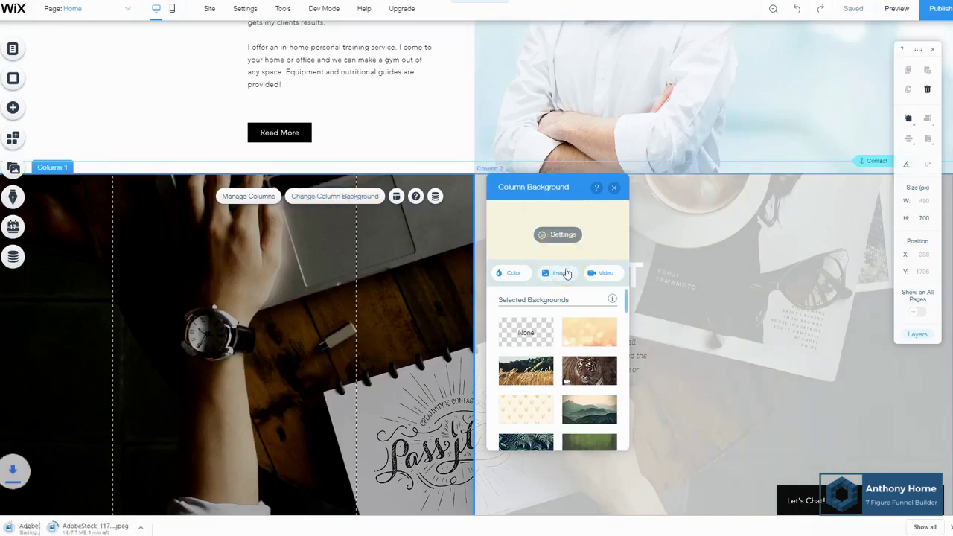
pyautogui.click(565, 272)
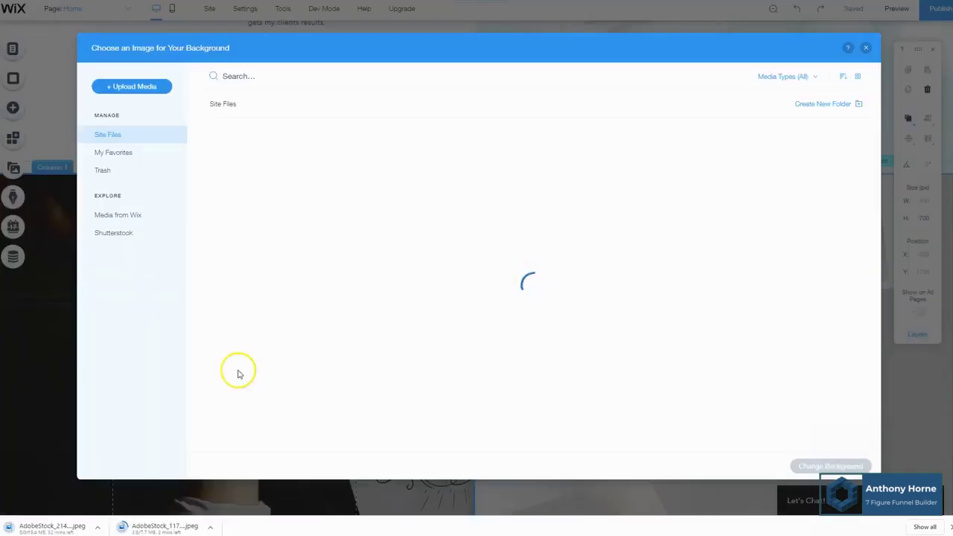
# Upload both AdobeStock photos and set the healthy food spread as the left column's background.
pyautogui.click(137, 88)
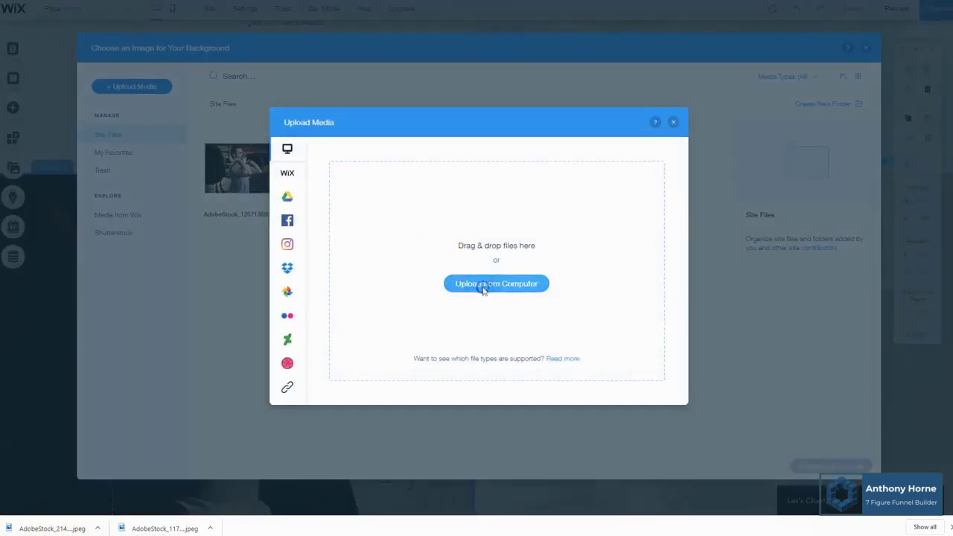
pyautogui.click(483, 286)
pyautogui.click(227, 38)
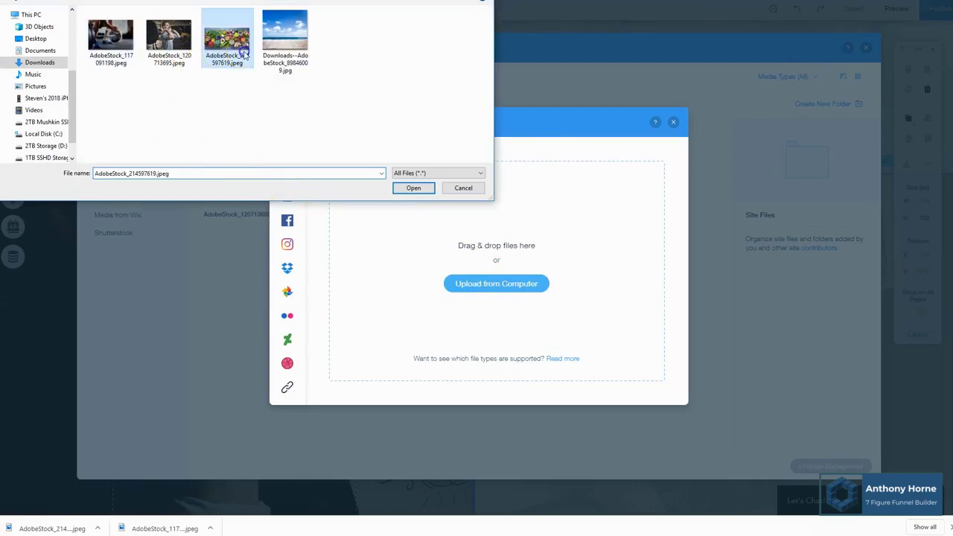
pyautogui.keyDown('ctrl'); pyautogui.click(110, 37); pyautogui.keyUp('ctrl')
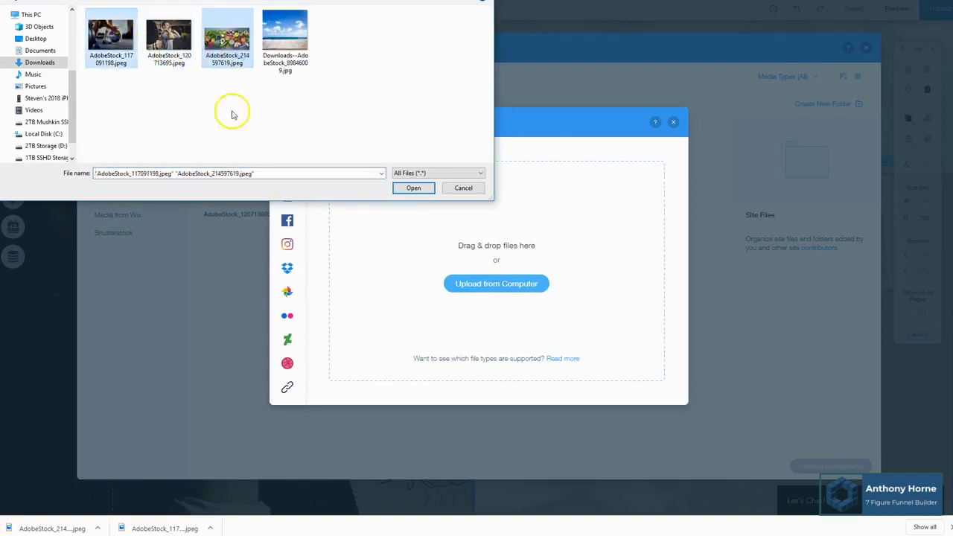
pyautogui.click(419, 188)
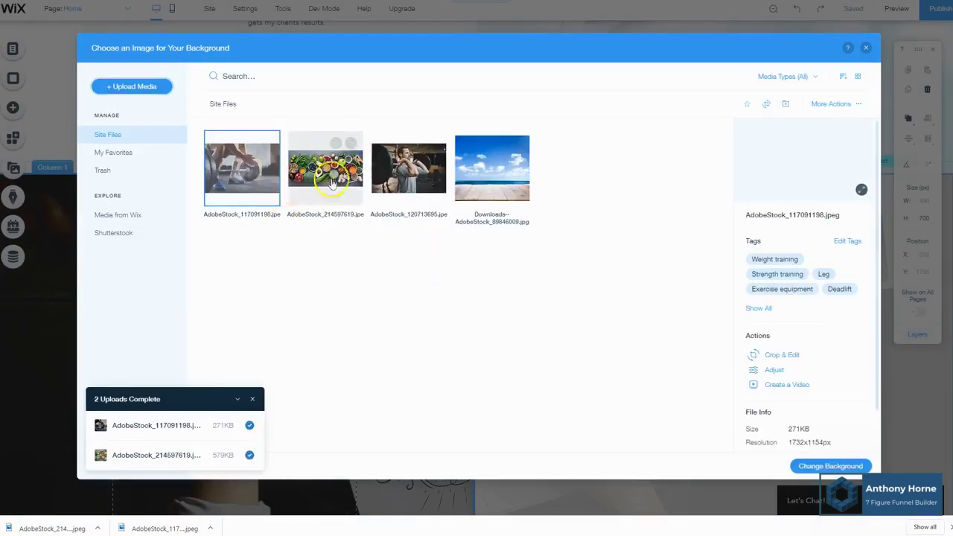
pyautogui.click(833, 466)
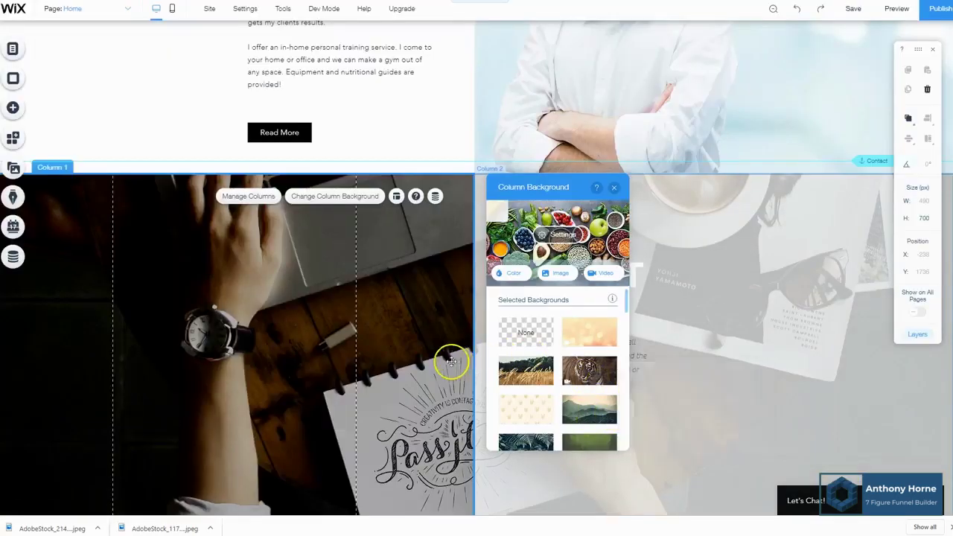
pyautogui.scroll(-1, 405, 414)
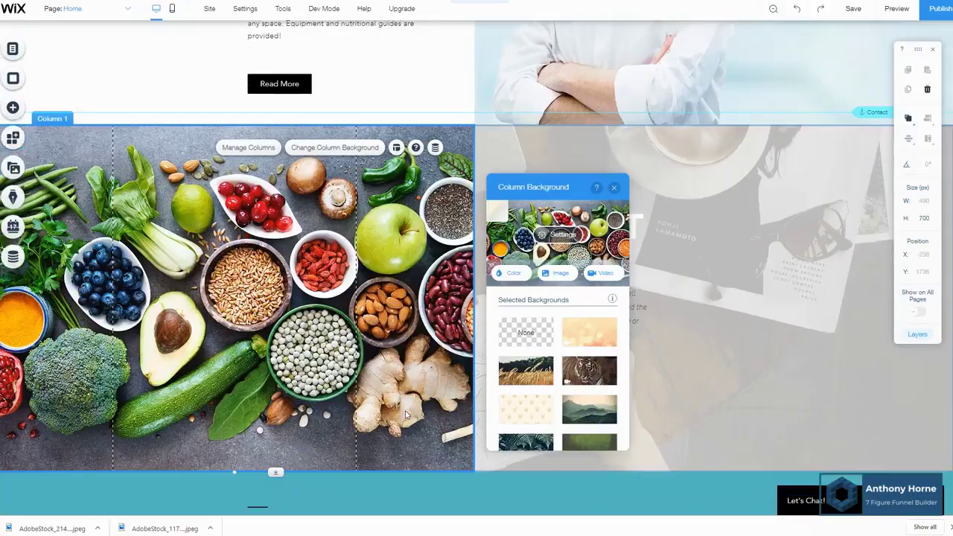
pyautogui.scroll(1, 424, 372)
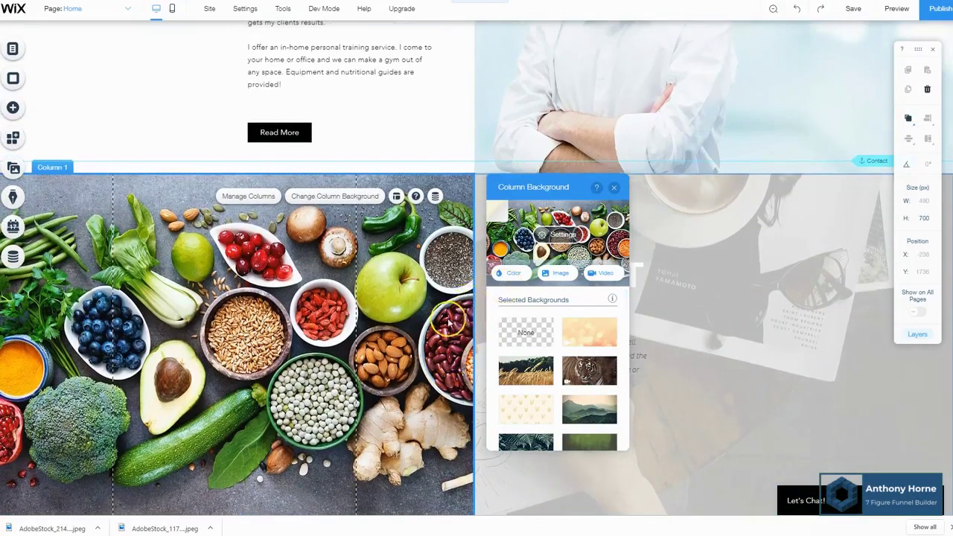
# Replace the About Us column's desk photo with a plain white #FFFFFF background.
pyautogui.click(614, 187)
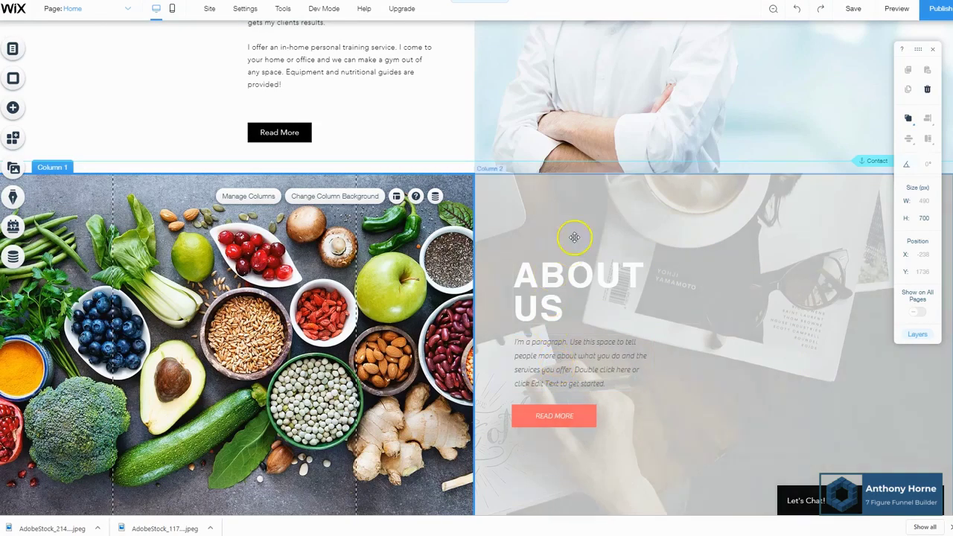
pyautogui.click(508, 242)
pyautogui.click(605, 216)
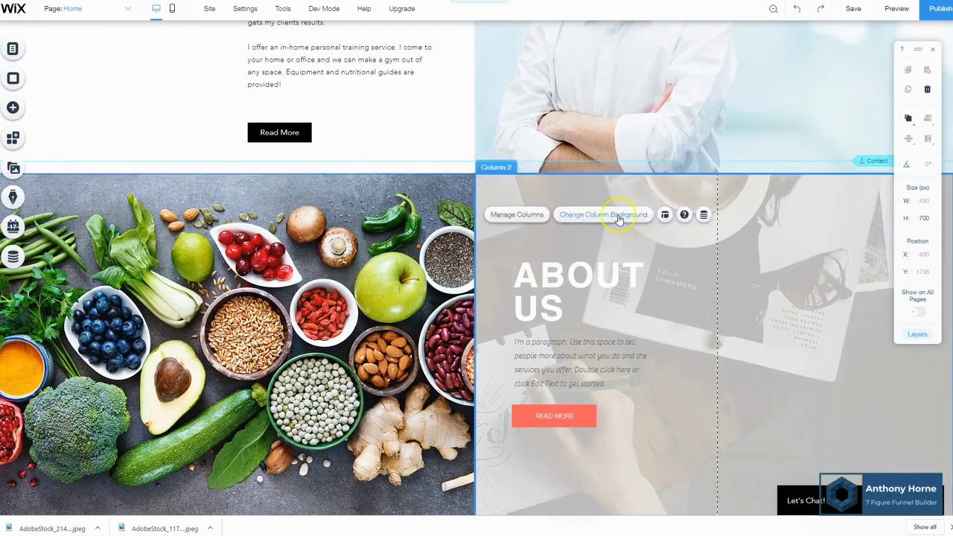
pyautogui.click(346, 273)
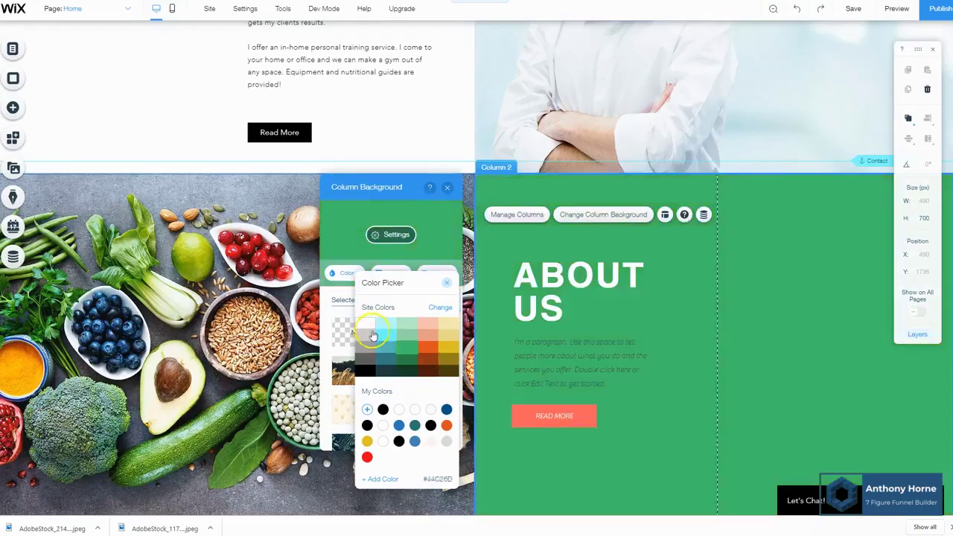
pyautogui.click(370, 330)
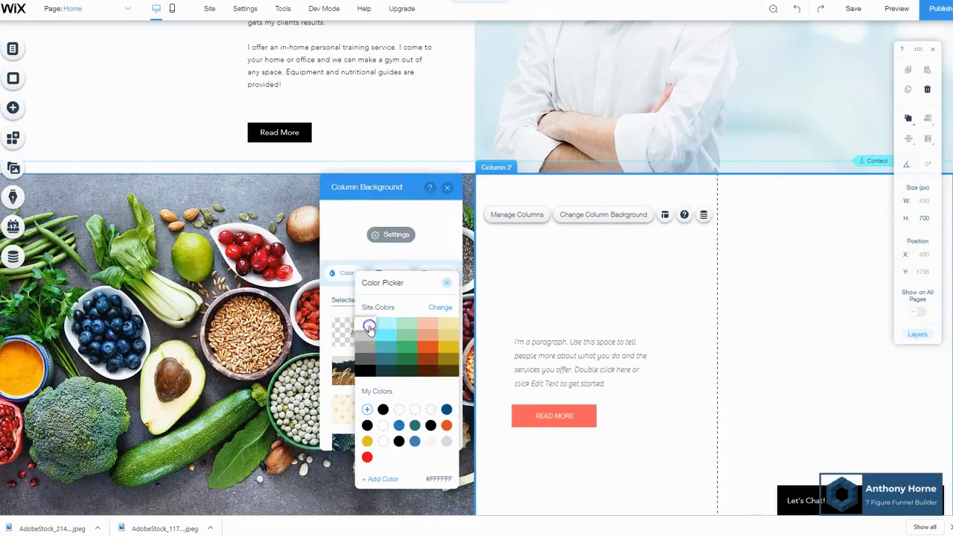
pyautogui.click(370, 329)
pyautogui.click(392, 190)
# Make the ABOUT US heading text black.
pyautogui.click(566, 283)
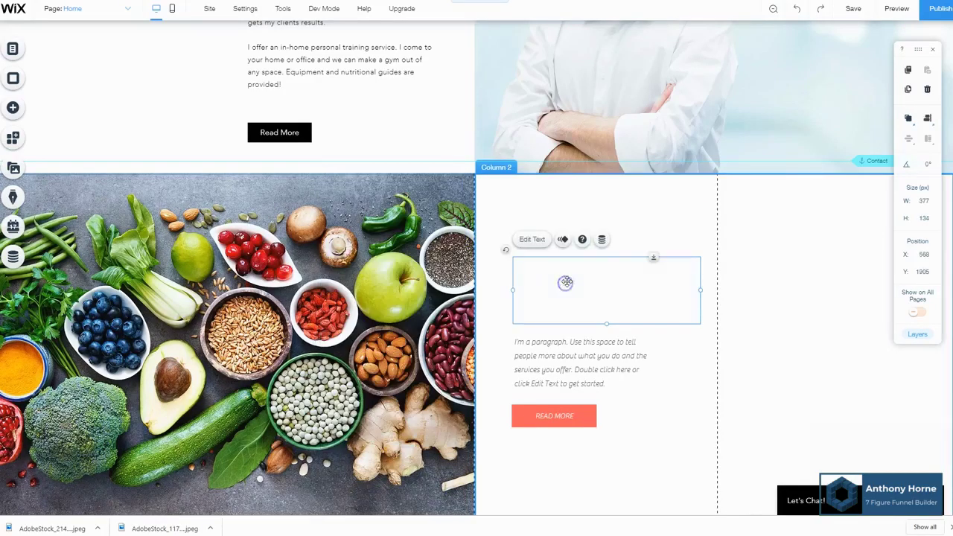
pyautogui.doubleClick(567, 282)
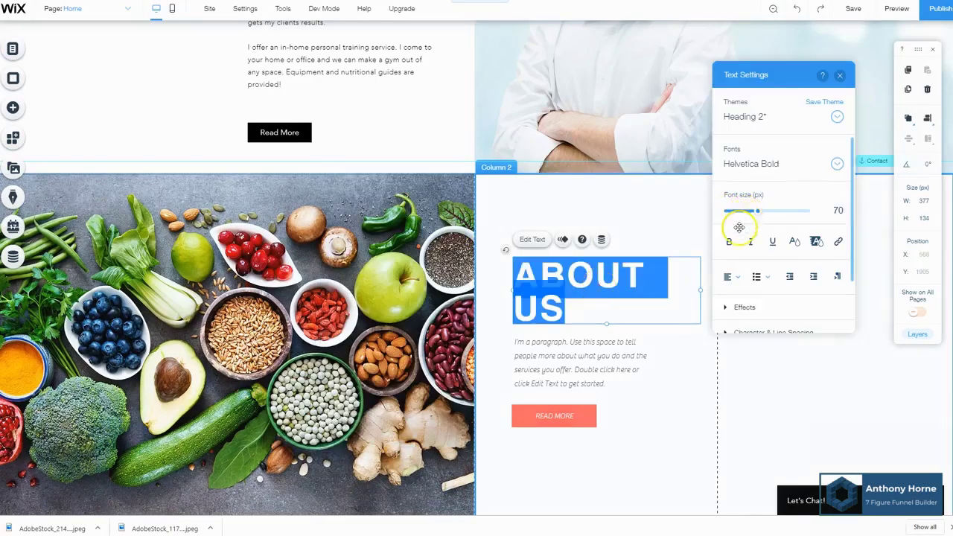
pyautogui.click(794, 242)
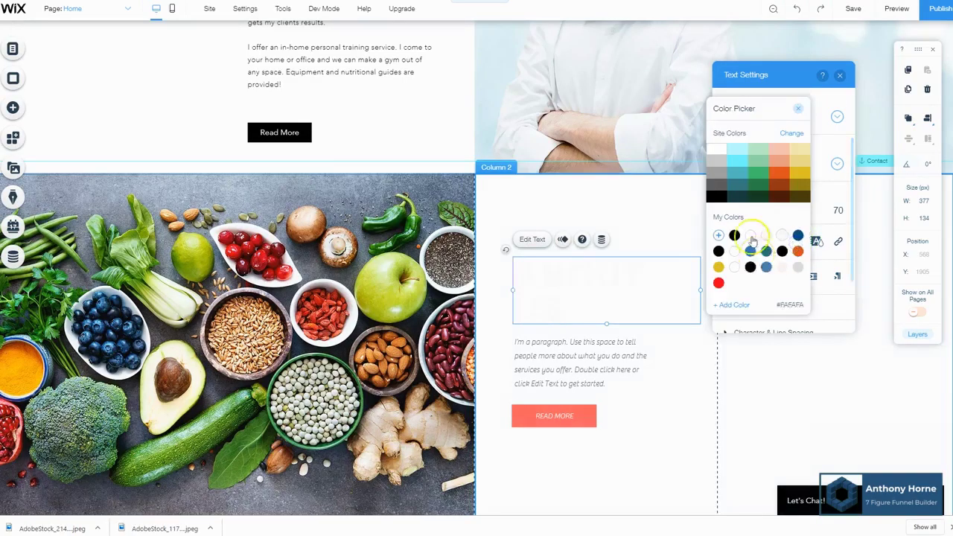
pyautogui.click(736, 236)
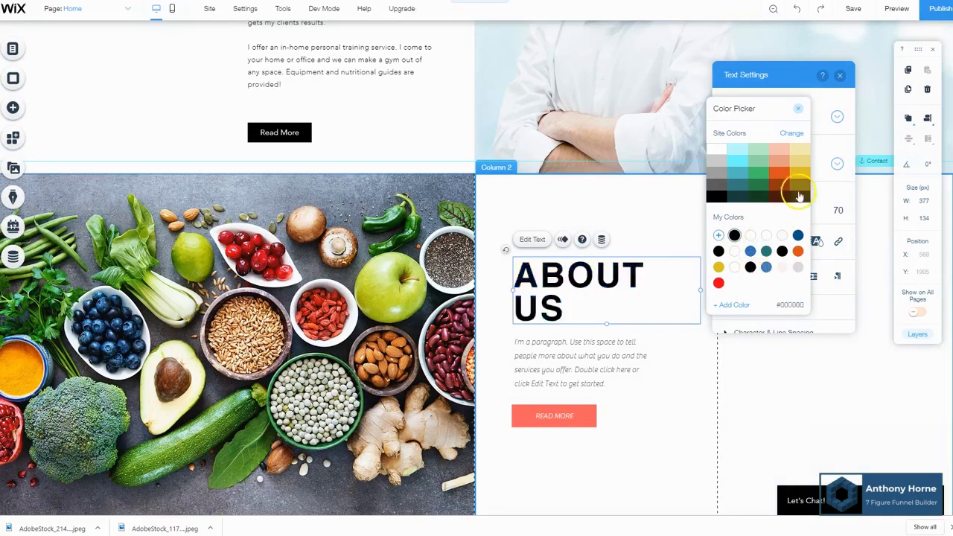
pyautogui.click(798, 108)
# Change the heading text to 'STEP ONE: Nutrition'.
pyautogui.click(645, 277)
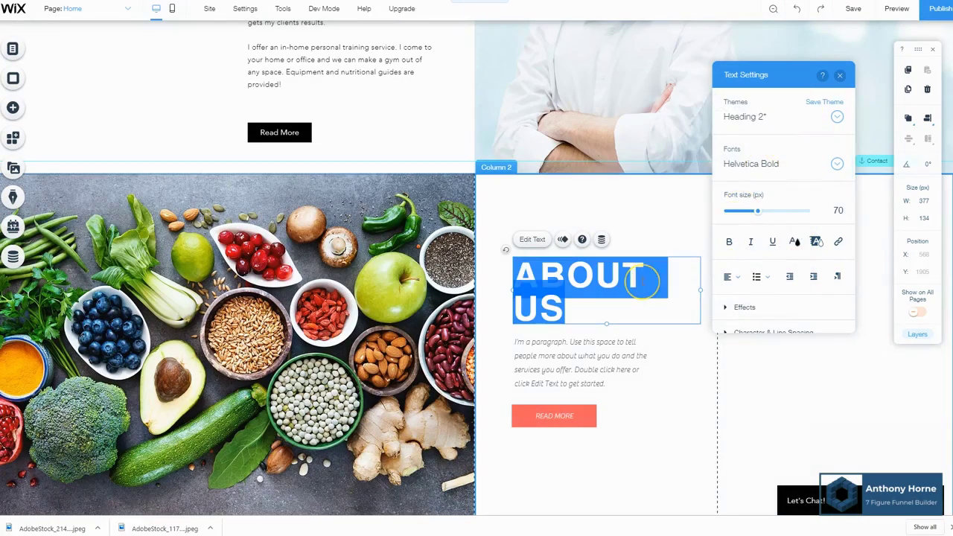
pyautogui.write('STE')
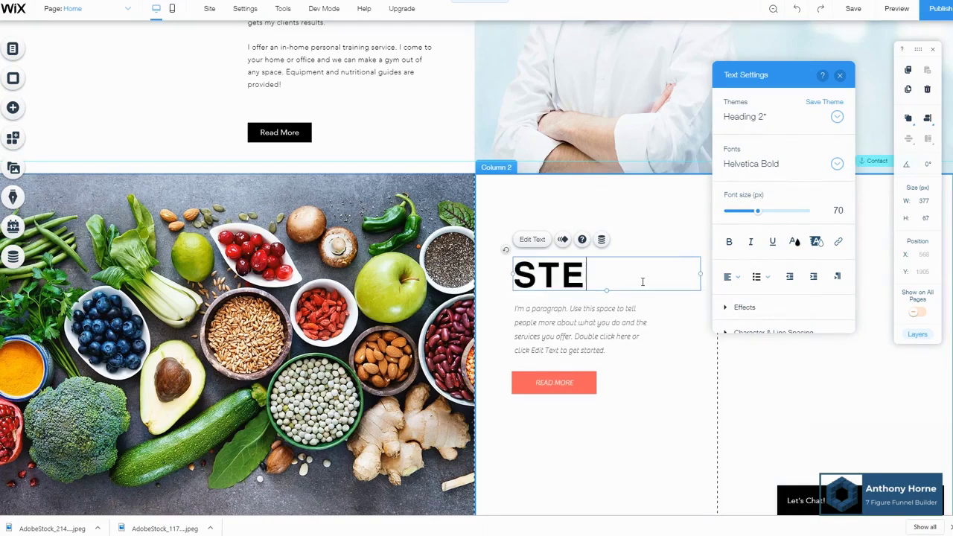
pyautogui.write('P OME')
pyautogui.press('BackSpace')
pyautogui.press('BackSpace')
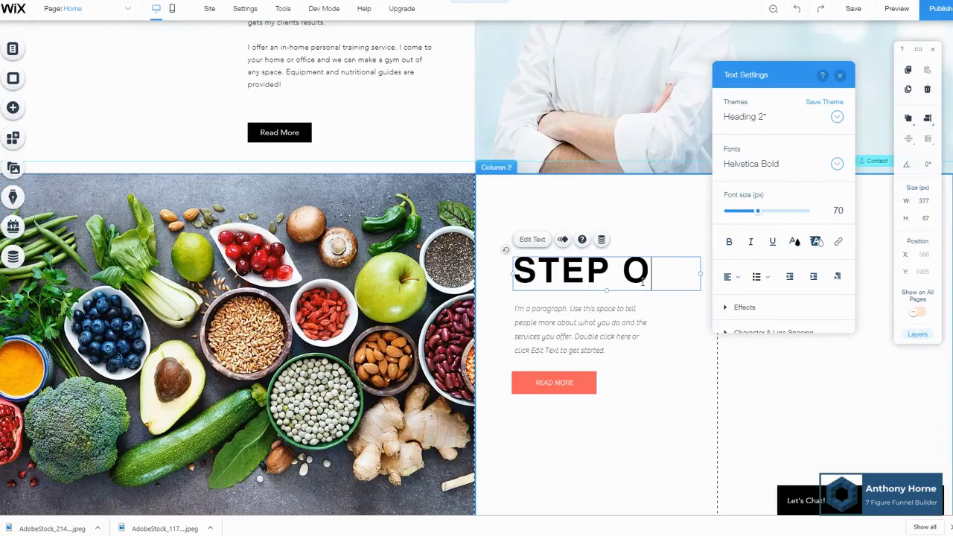
pyautogui.write('NE')
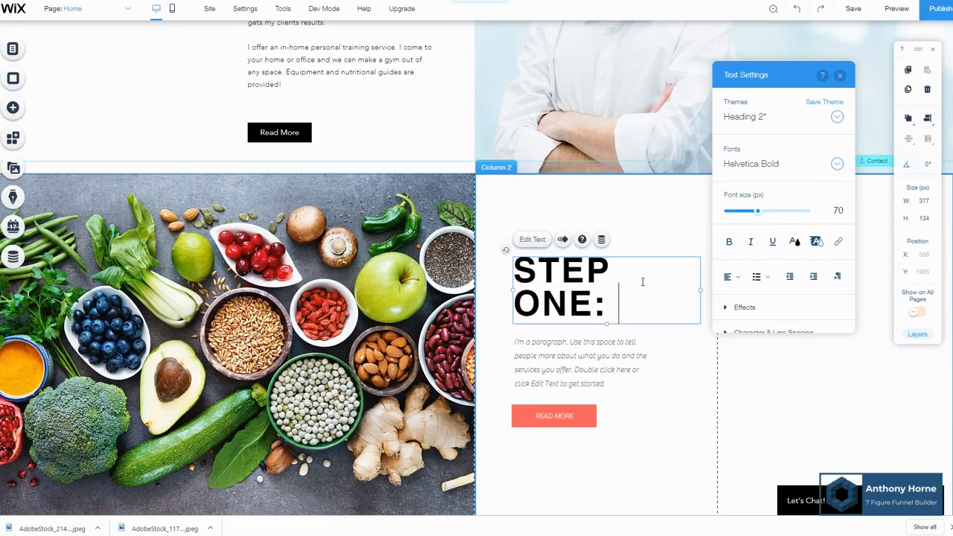
pyautogui.write(': Nut')
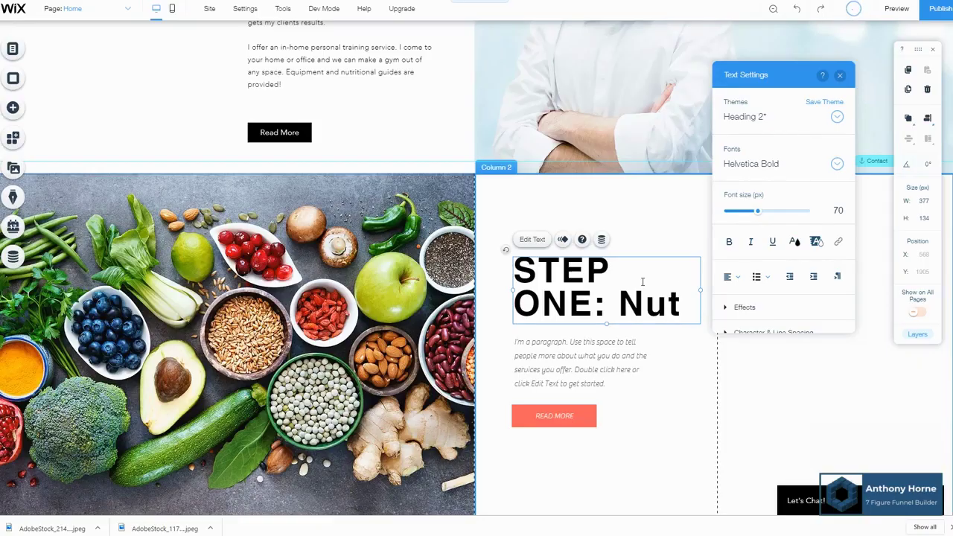
pyautogui.write('rition')
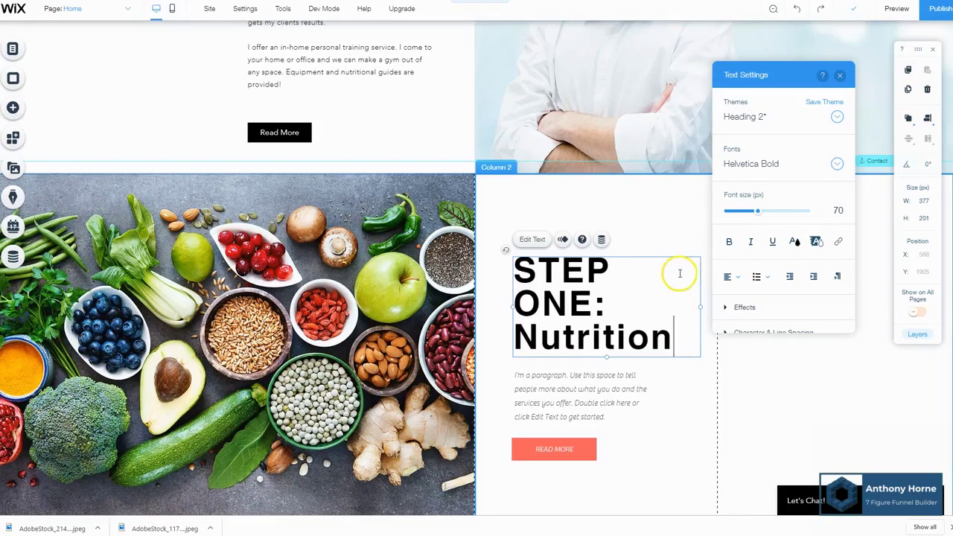
pyautogui.click(578, 286)
pyautogui.click(572, 286)
# Move the Step One heading and placeholder paragraph higher, making the paragraph box taller.
pyautogui.moveTo(572, 286); pyautogui.dragTo(569, 200)
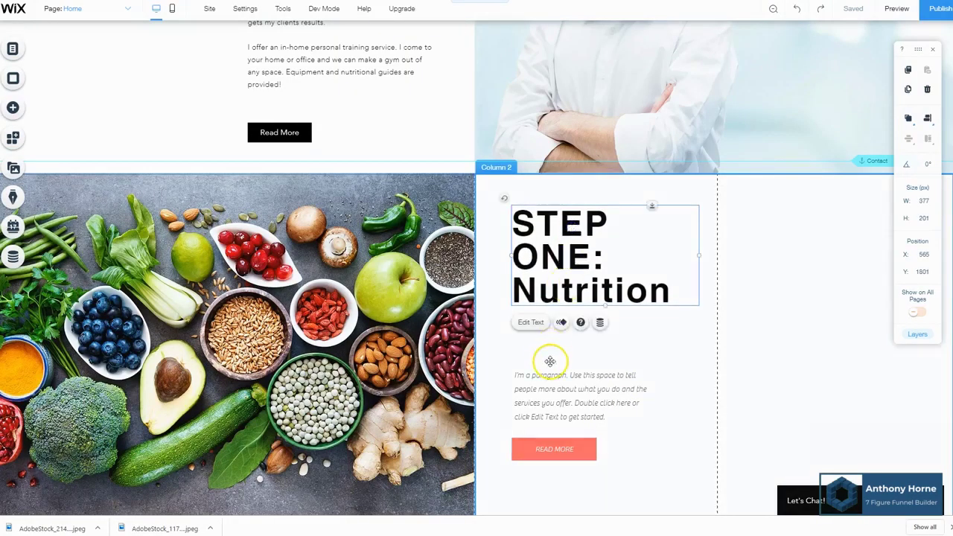
pyautogui.click(541, 374)
pyautogui.click(573, 379)
pyautogui.moveTo(572, 379); pyautogui.dragTo(576, 343)
pyautogui.moveTo(587, 383); pyautogui.dragTo(593, 418)
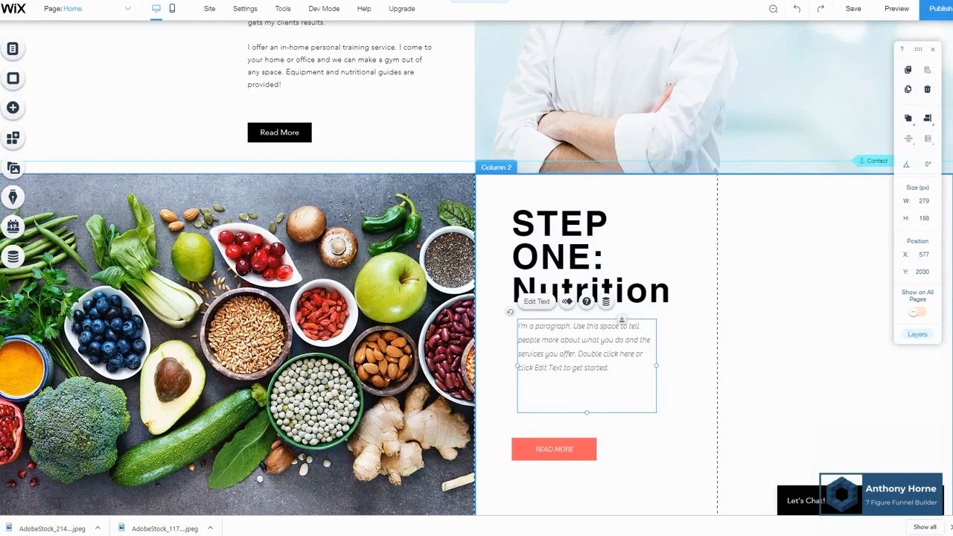
# Paste the 'EATING RIGHT' nutrition description into the paragraph and set it to 21 px.
pyautogui.doubleClick(582, 345)
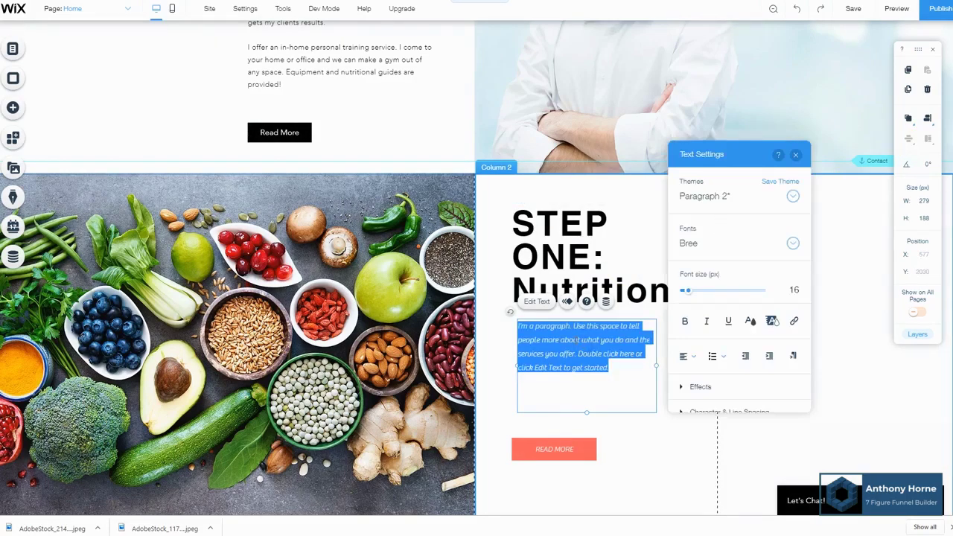
pyautogui.write("The first step in any true fitness program is EATING RIGHT.  This is a foundation of my program.  I'll provide you with world-class nutritional guidance, recipes for delicious healthy meals, and accountability sheets to keep you on track.")
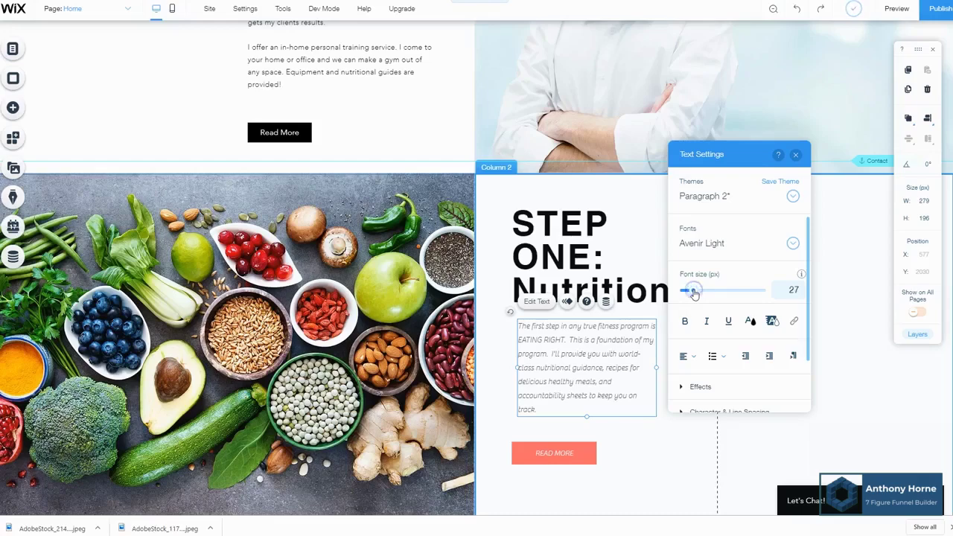
pyautogui.doubleClick(574, 397)
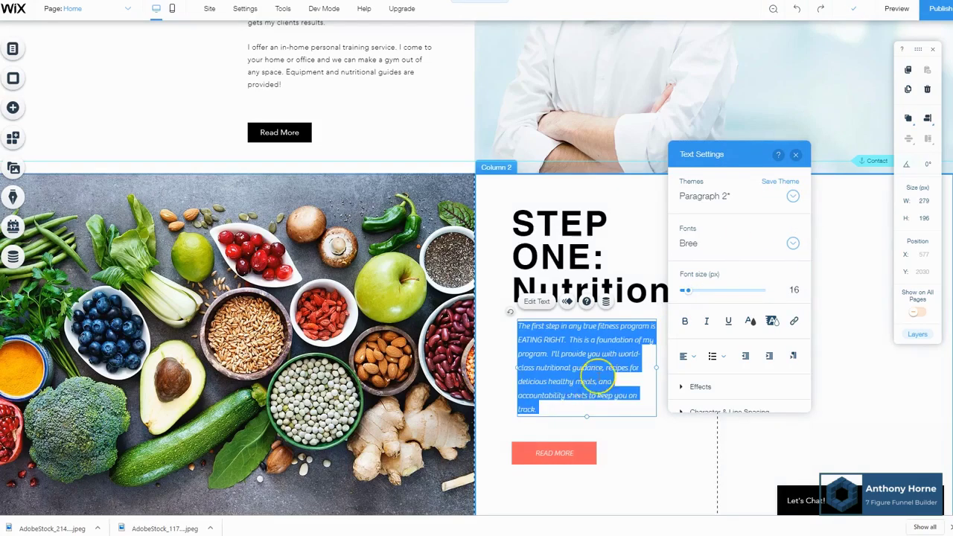
pyautogui.moveTo(687, 291); pyautogui.dragTo(692, 293)
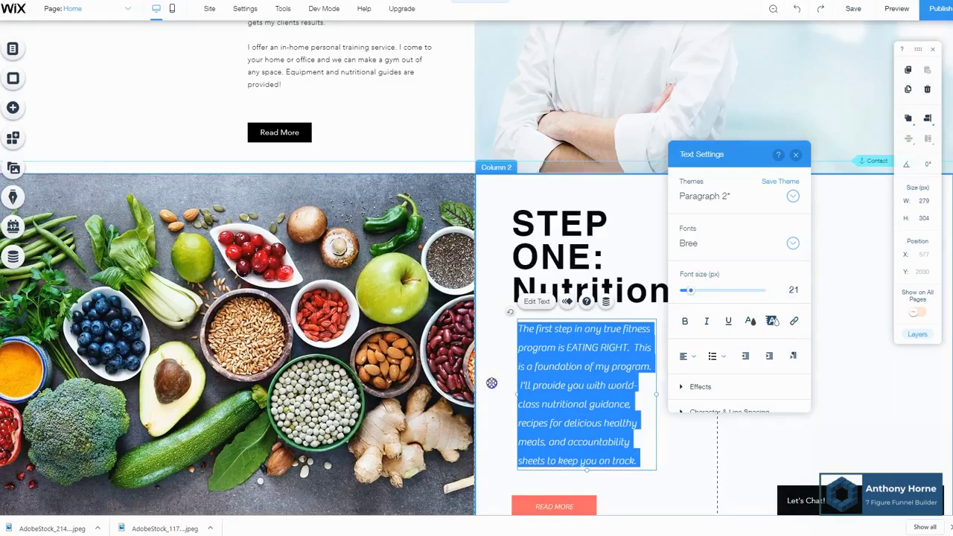
pyautogui.click(491, 386)
# Delete the Read More button from the nutrition column.
pyautogui.scroll(-2, 526, 432)
pyautogui.click(573, 404)
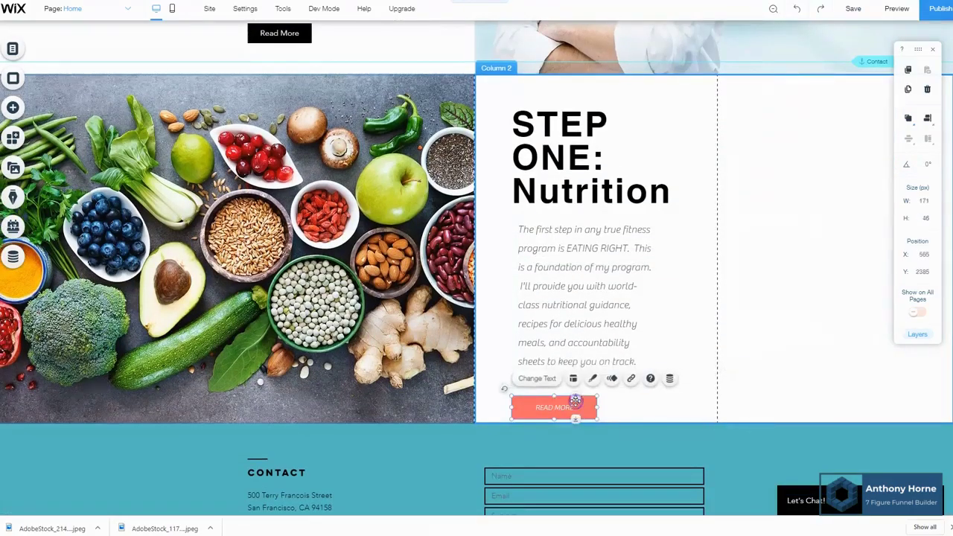
pyautogui.press('Delete')
pyautogui.click(633, 418)
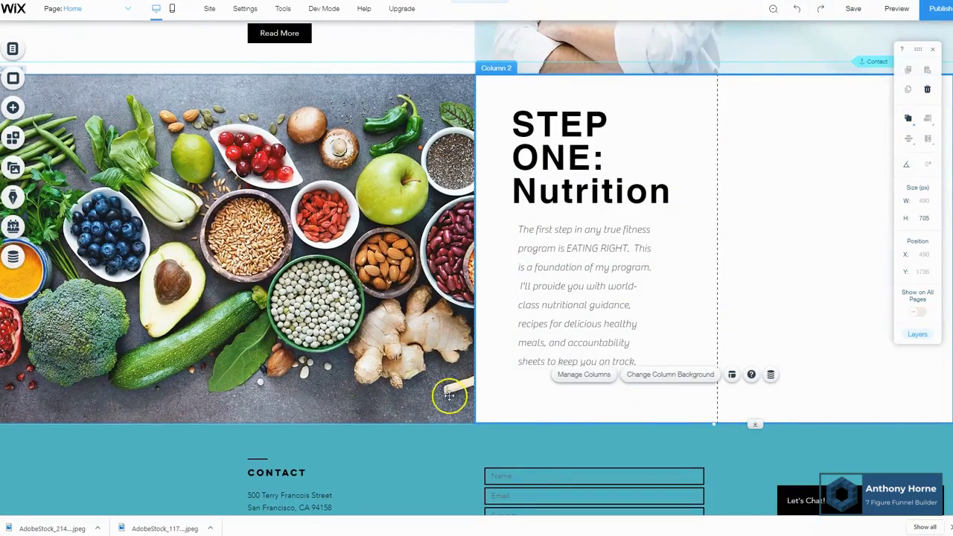
pyautogui.scroll(2, 450, 391)
# Drag the contact footer down to y 3118, opening a tall mountain band above it.
pyautogui.scroll(-1, 458, 398)
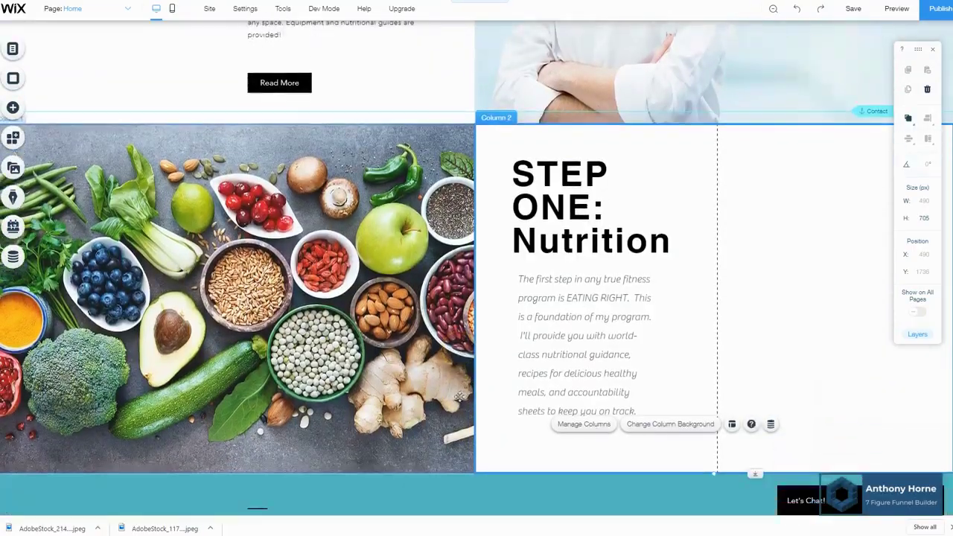
pyautogui.scroll(2, 469, 357)
pyautogui.scroll(-2, 406, 359)
pyautogui.scroll(-3, 406, 359)
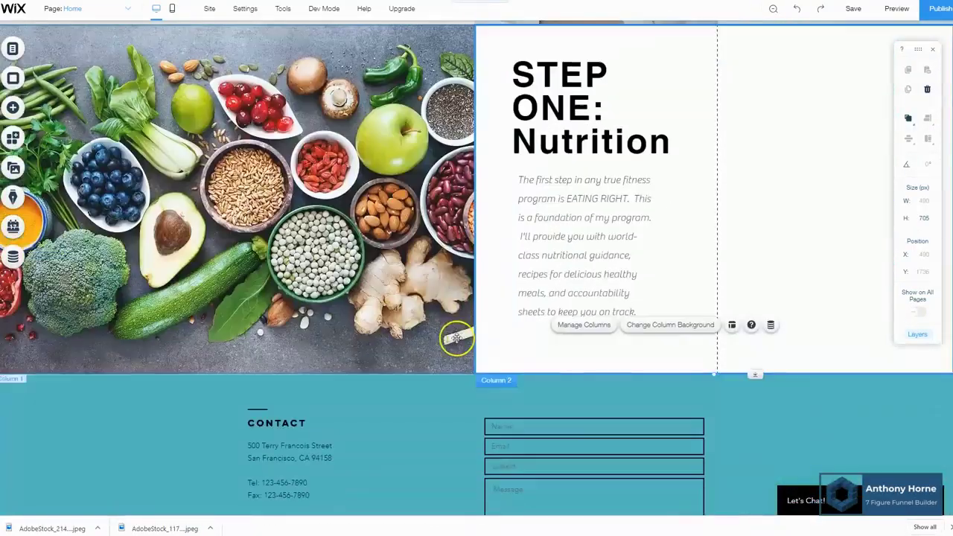
pyautogui.click(412, 394)
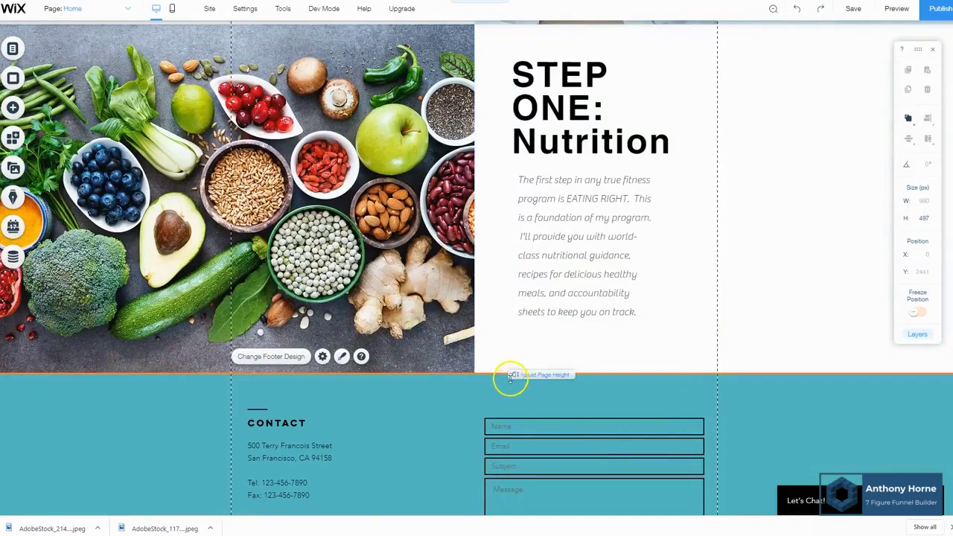
pyautogui.moveTo(514, 374); pyautogui.dragTo(498, 427)
pyautogui.scroll(-5, 519, 344)
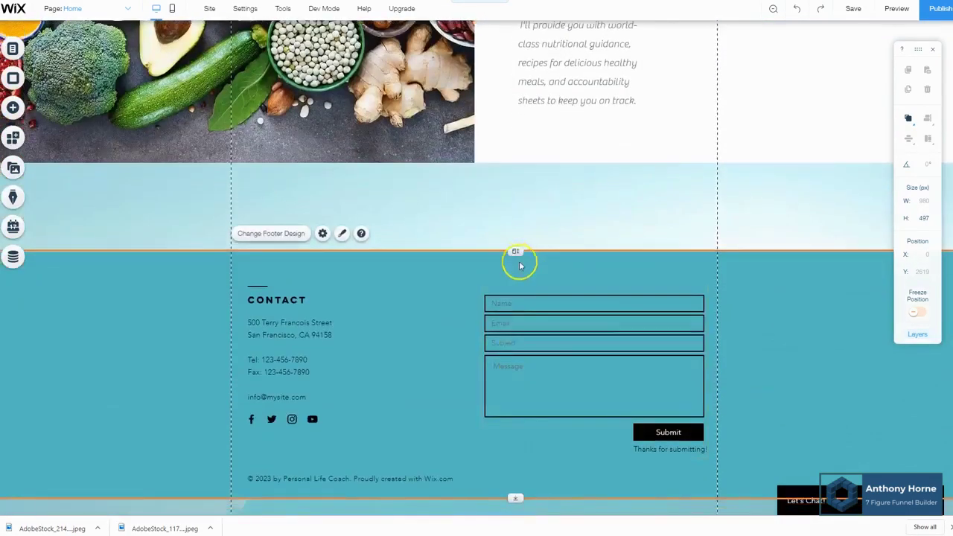
pyautogui.moveTo(516, 251); pyautogui.dragTo(512, 492)
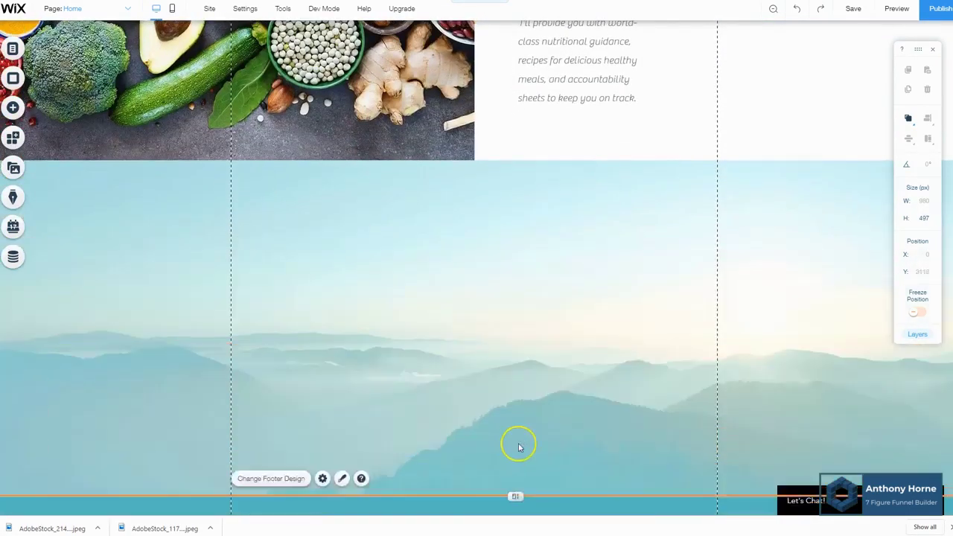
pyautogui.scroll(-4, 521, 404)
pyautogui.scroll(12, 283, 241)
pyautogui.scroll(2, 34, 90)
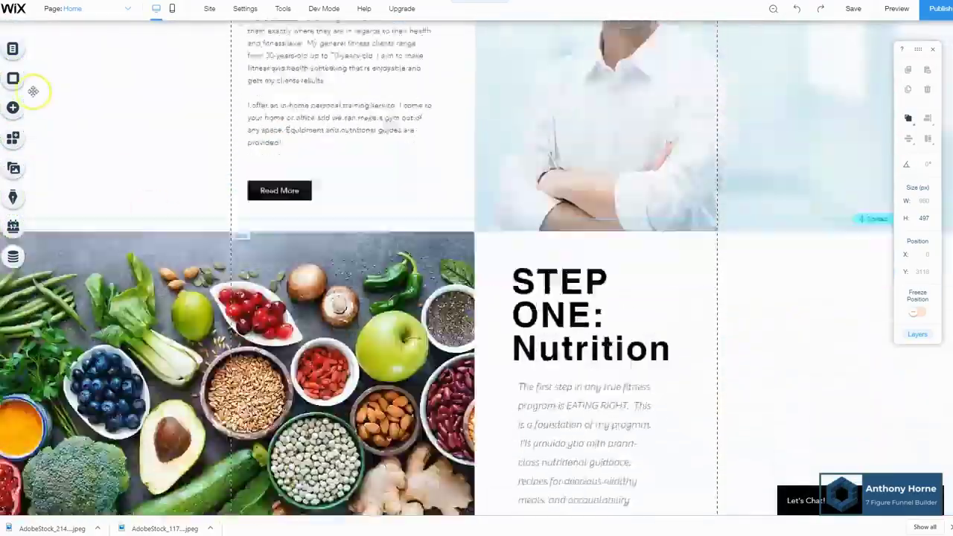
pyautogui.scroll(-5, 202, 159)
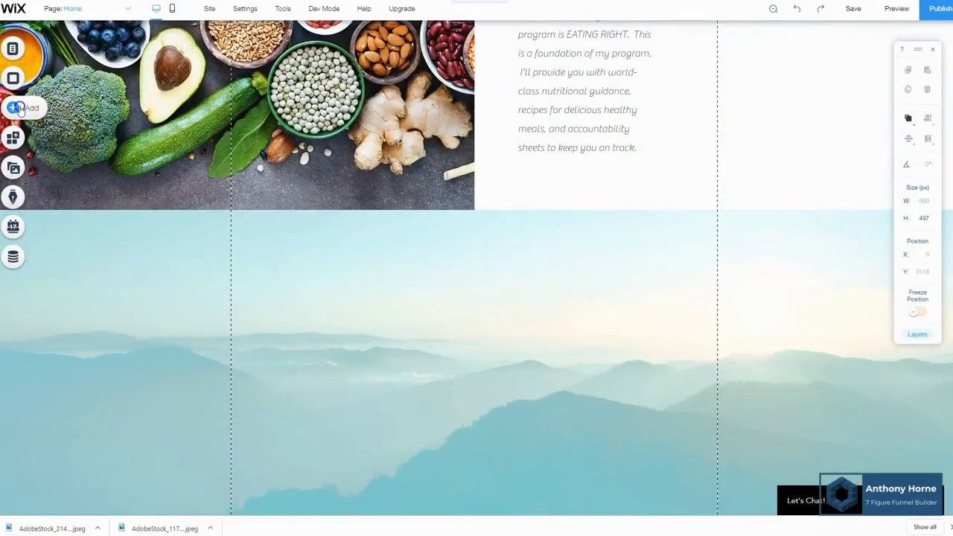
# Add the OUR FIRM strip with a skyscraper photo below Nutrition and trim its bottom edge.
pyautogui.click(20, 109)
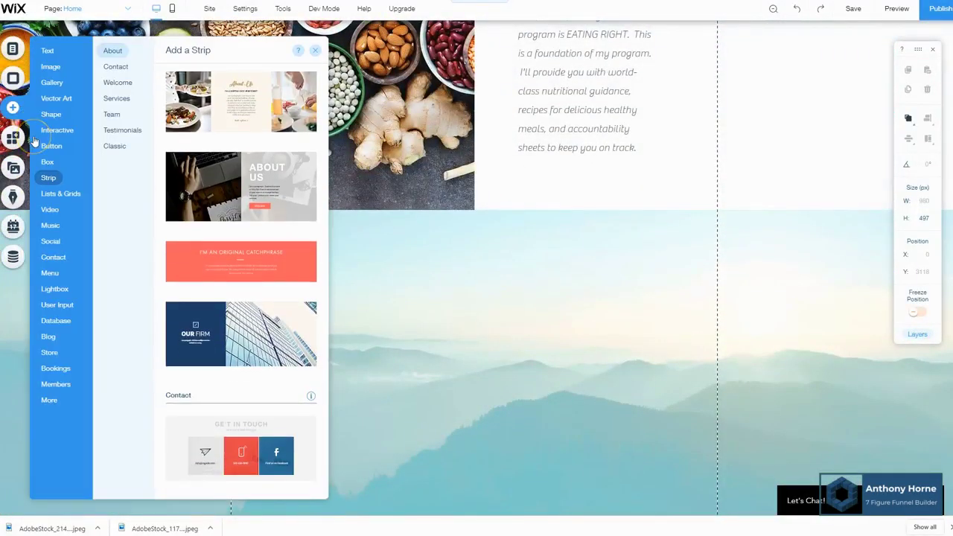
pyautogui.scroll(-2, 216, 301)
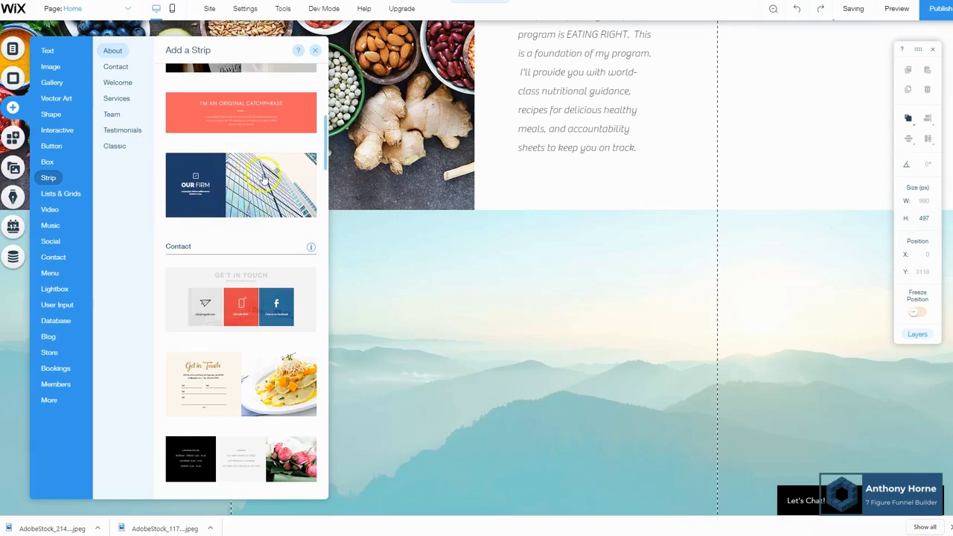
pyautogui.scroll(-3, 259, 198)
pyautogui.click(256, 196)
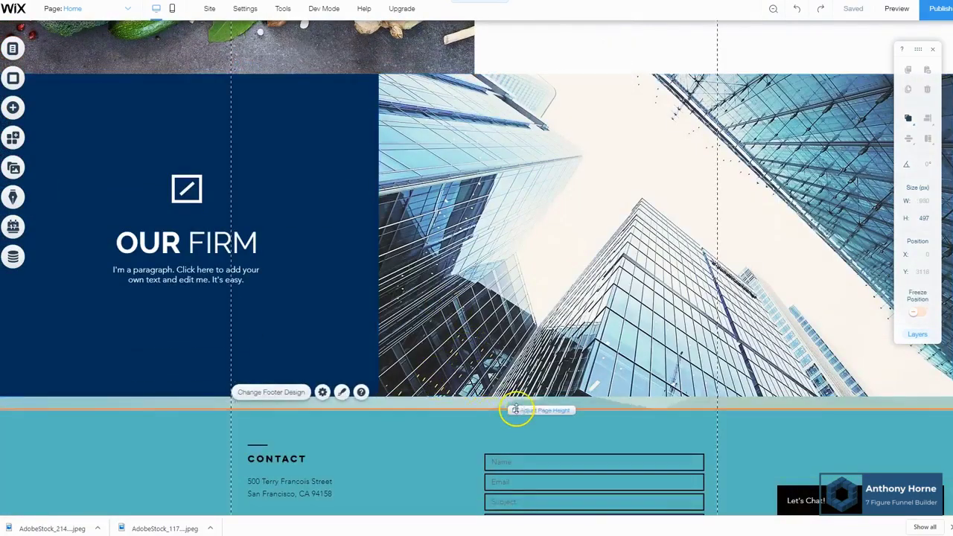
pyautogui.moveTo(517, 409); pyautogui.dragTo(519, 392)
pyautogui.scroll(1, 439, 385)
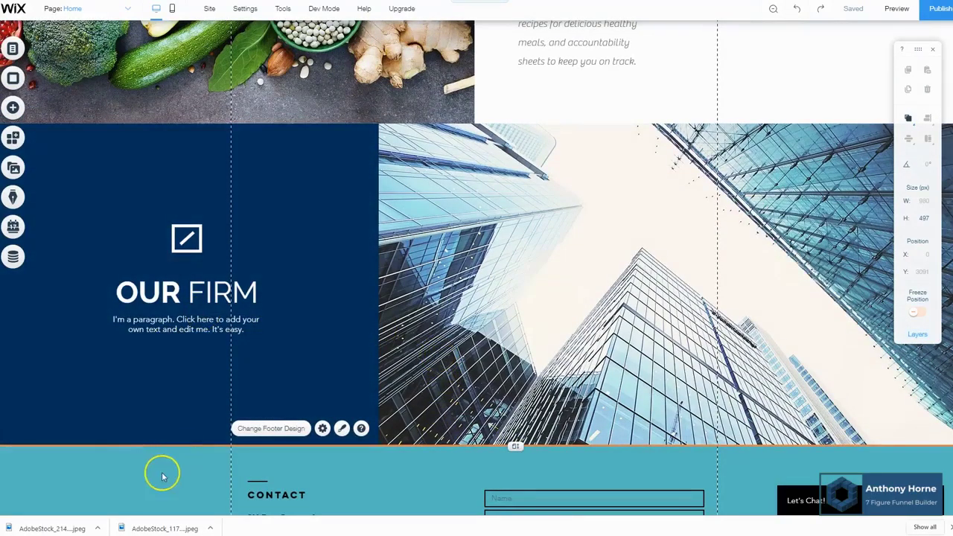
# Retitle the OUR FIRM heading to 'STEP TWO:' and 'FITNESS' on two lines.
pyautogui.click(189, 292)
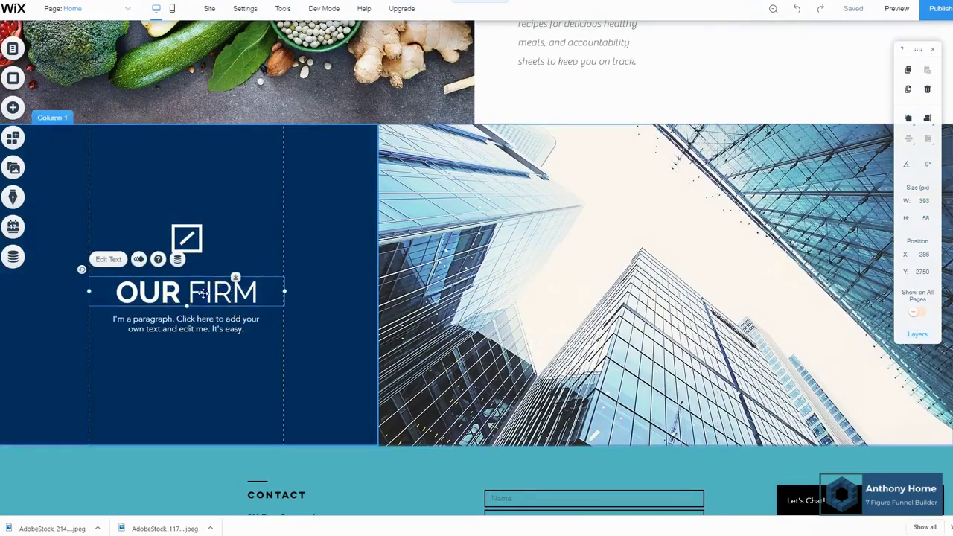
pyautogui.doubleClick(203, 293)
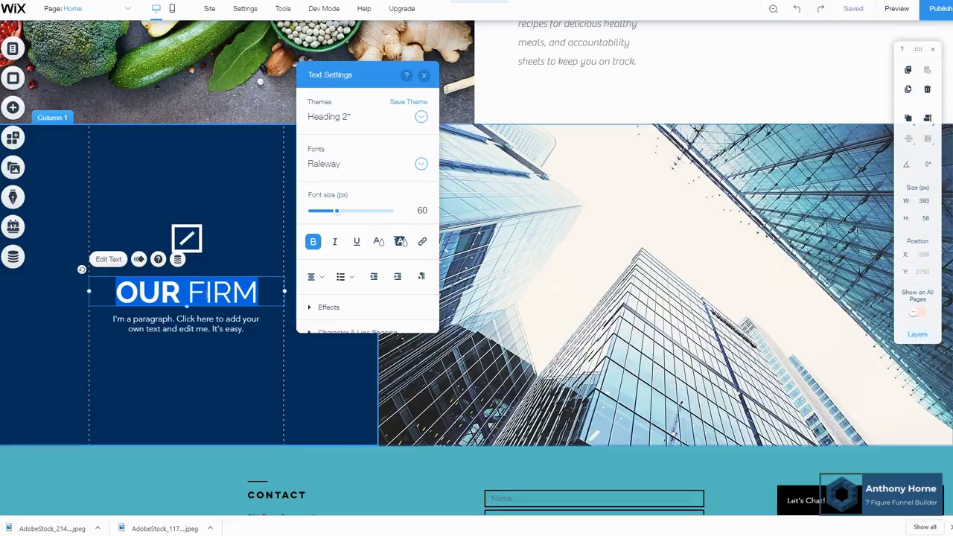
pyautogui.write('STEP TW')
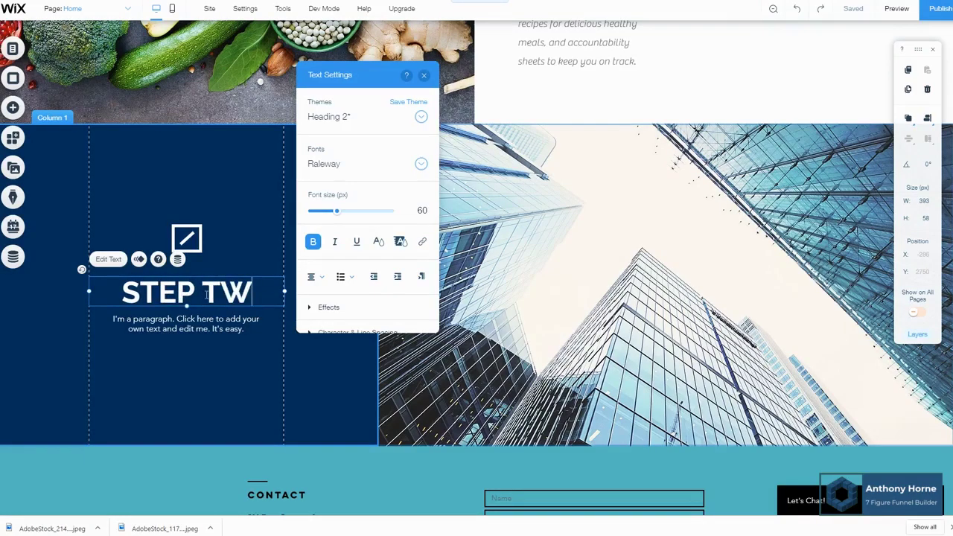
pyautogui.write('O:')
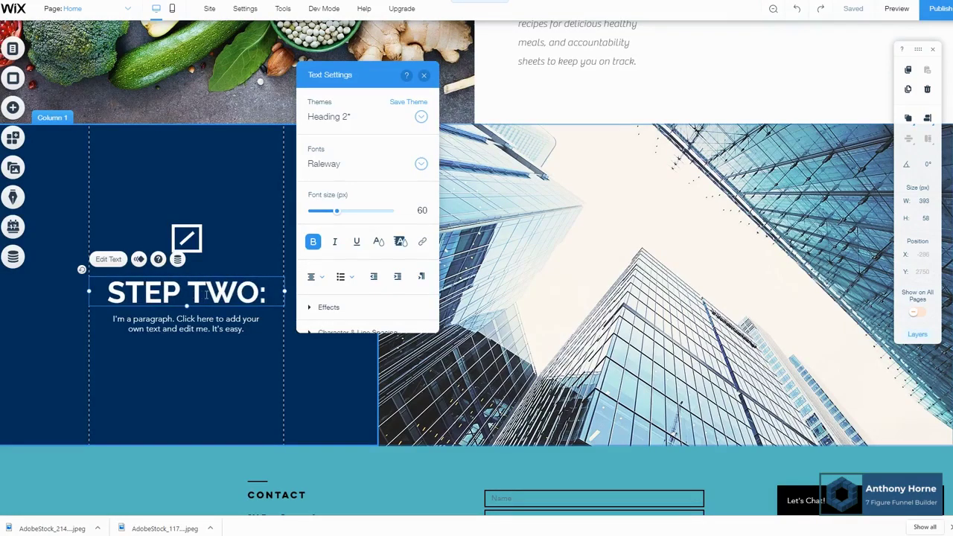
pyautogui.press('Return')
pyautogui.write('FITNESS')
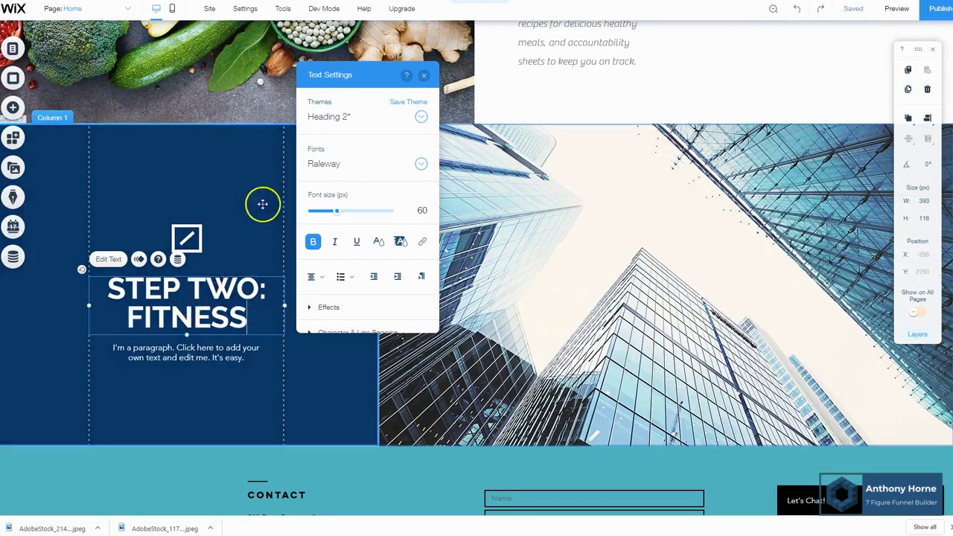
pyautogui.scroll(5, 262, 204)
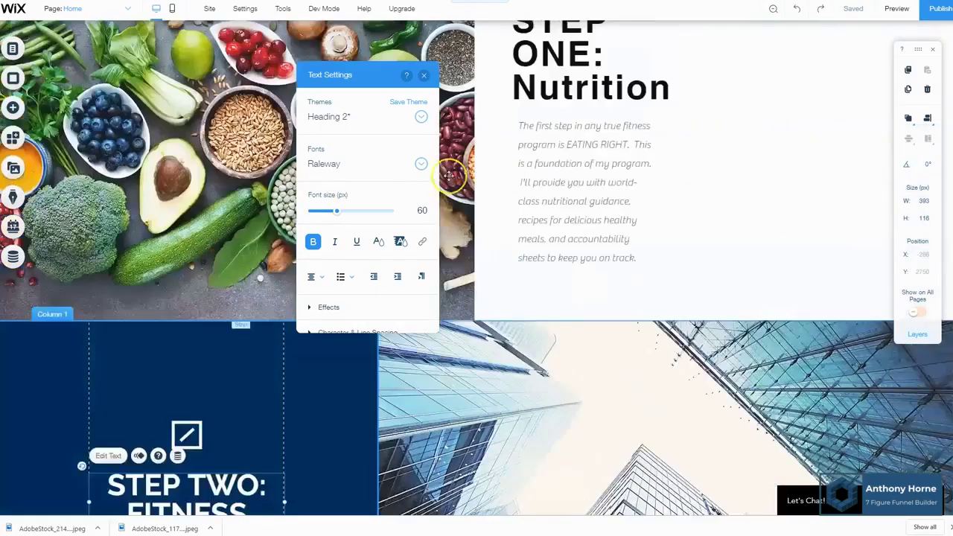
pyautogui.doubleClick(617, 195)
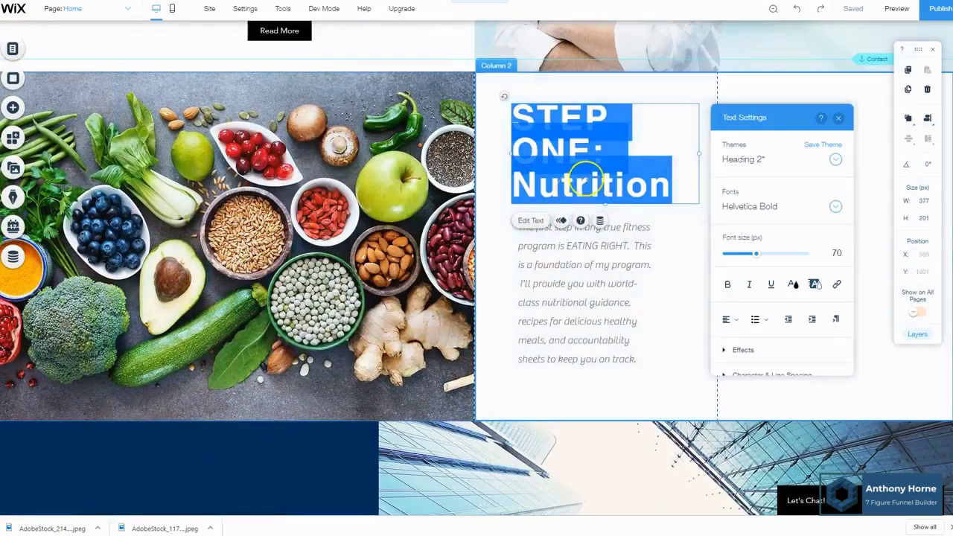
# Capitalise the heading to STEP ONE: NUTRITION and widen its box to fit two lines.
pyautogui.doubleClick(586, 180)
pyautogui.write('NUTRITION')
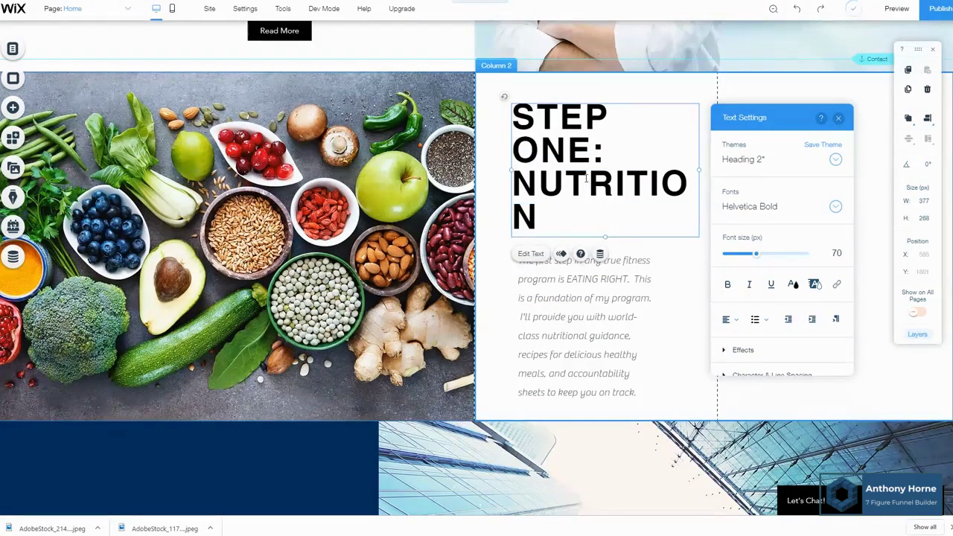
pyautogui.moveTo(700, 174); pyautogui.dragTo(708, 173)
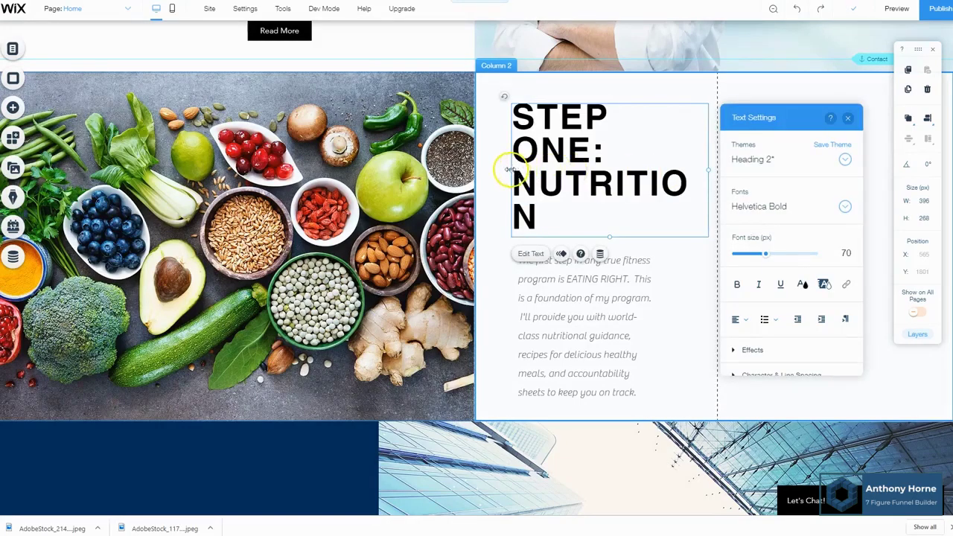
pyautogui.moveTo(496, 169); pyautogui.dragTo(491, 170)
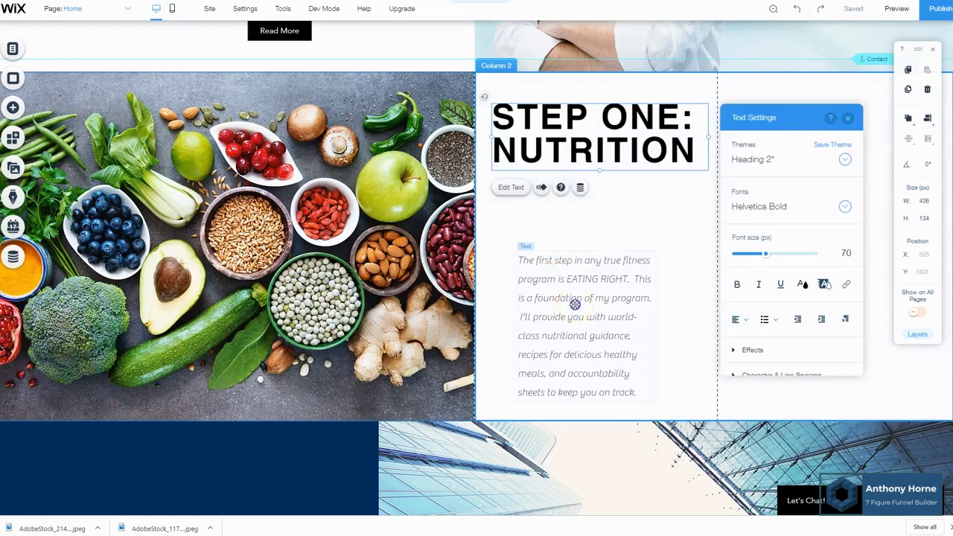
# Move the Step One paragraph up directly beneath the heading.
pyautogui.click(595, 263)
pyautogui.moveTo(601, 278); pyautogui.dragTo(601, 247)
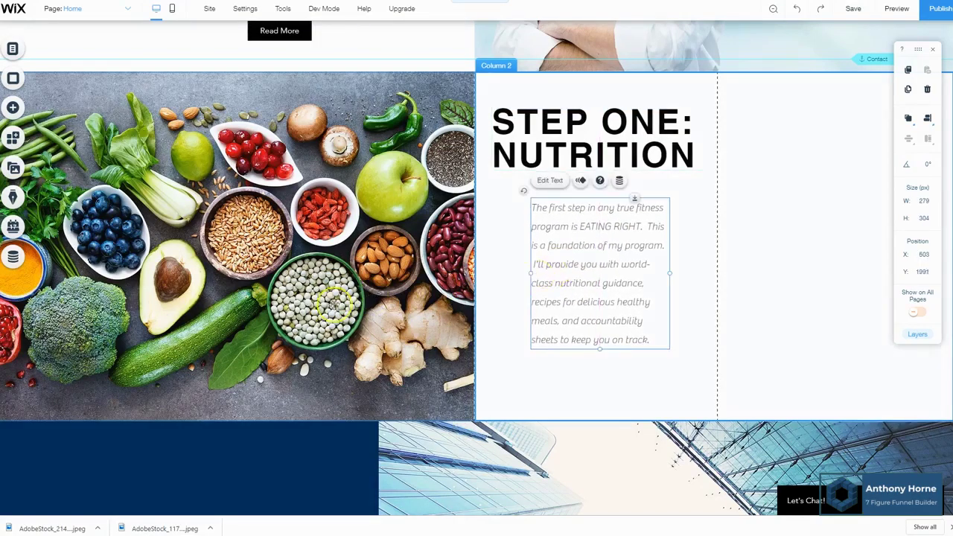
pyautogui.scroll(-3, 323, 308)
# Delete the small icon above the STEP TWO: FITNESS title.
pyautogui.click(183, 288)
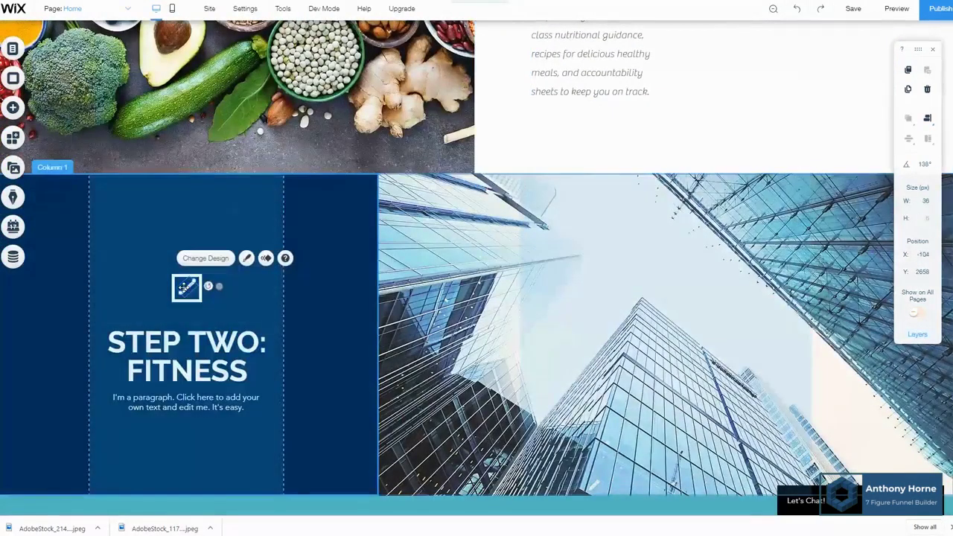
pyautogui.click(196, 292)
pyautogui.click(196, 291)
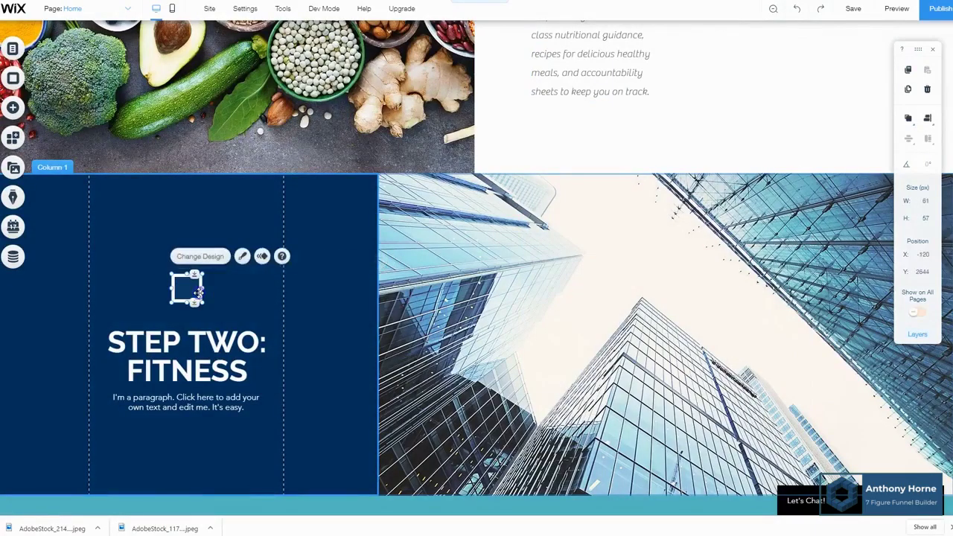
pyautogui.press('Delete')
# Move the STEP TWO: FITNESS title to the column top and widen it slightly.
pyautogui.moveTo(190, 350); pyautogui.dragTo(191, 234)
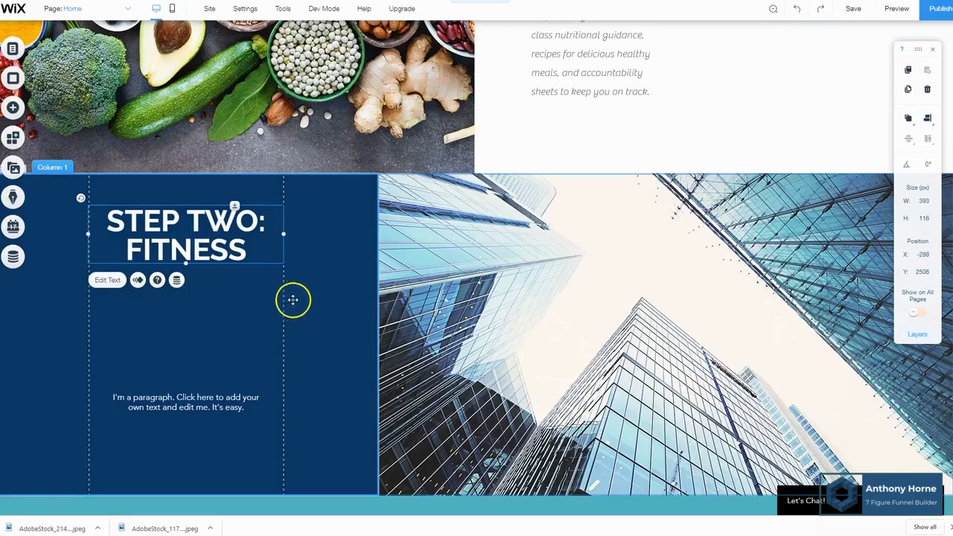
pyautogui.moveTo(284, 234); pyautogui.dragTo(344, 234)
pyautogui.click(228, 360)
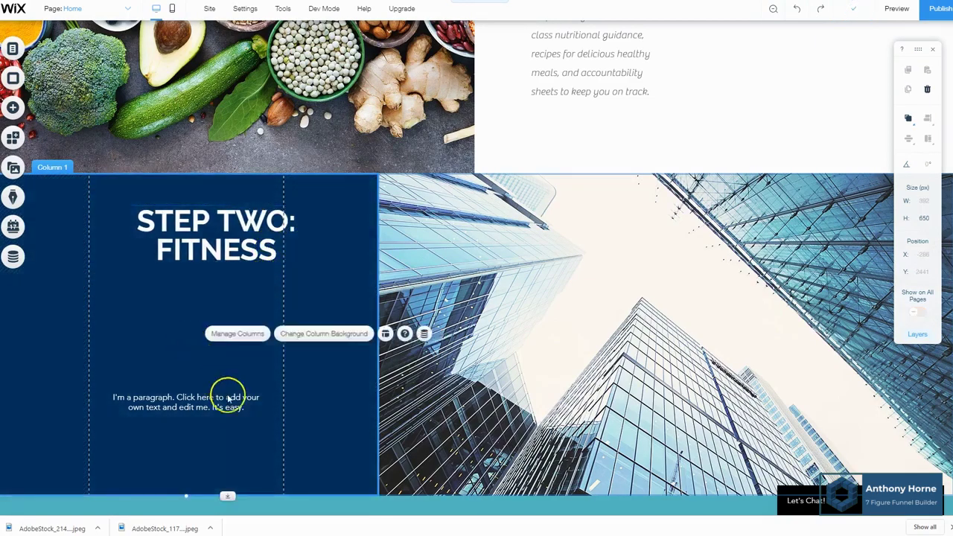
# Move the placeholder paragraph under the title and replace it with the fitness program description.
pyautogui.click(195, 402)
pyautogui.moveTo(233, 401)
pyautogui.mouseDown()
pyautogui.moveTo(232, 342)
pyautogui.moveTo(249, 292)
pyautogui.moveTo(258, 297)
pyautogui.moveTo(215, 379)
pyautogui.moveTo(217, 422)
pyautogui.mouseUp()
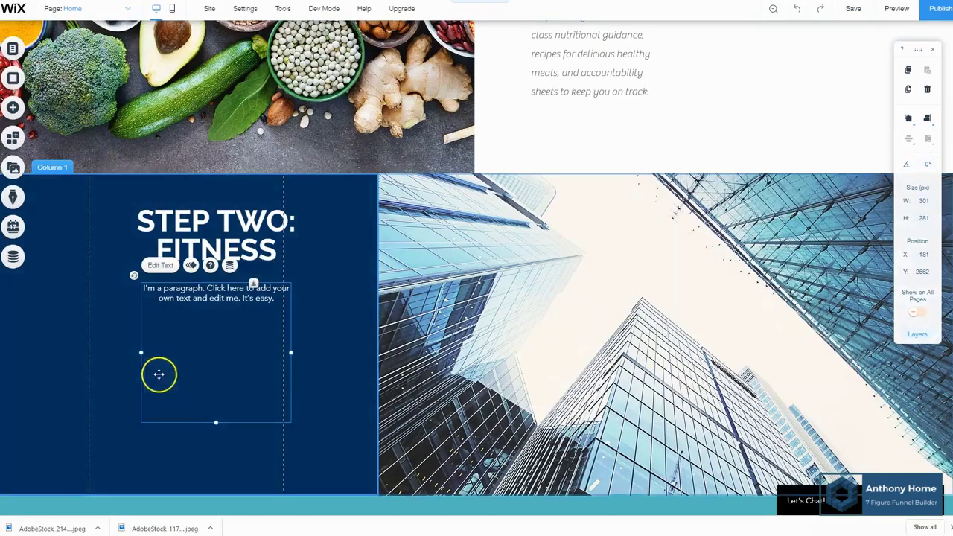
pyautogui.doubleClick(213, 295)
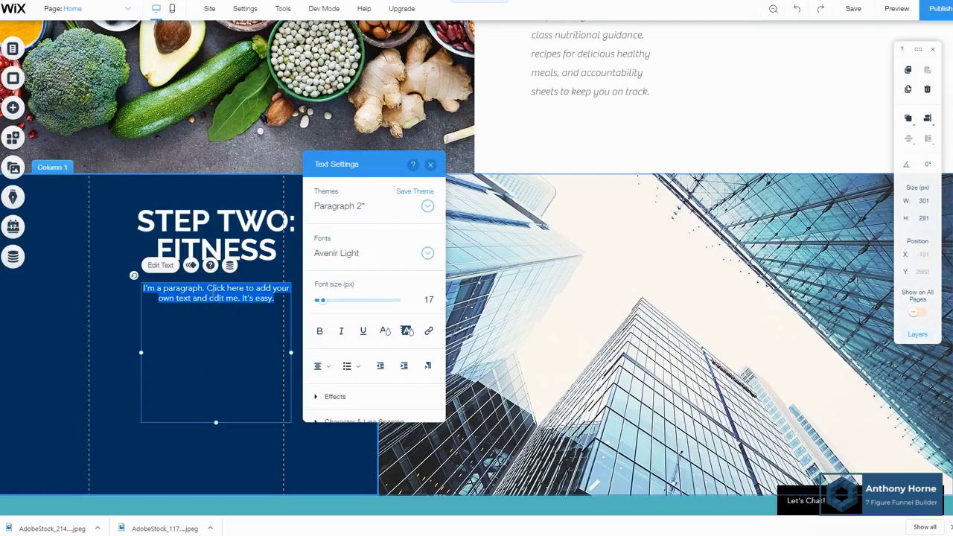
pyautogui.write("The core of this program is fitness. Together, we'll work to assess your current level and adapt a plan of strength training that fits you.  Over the coming weeks we'll trim fat, build muscle, and take your body to a level it's never been.")
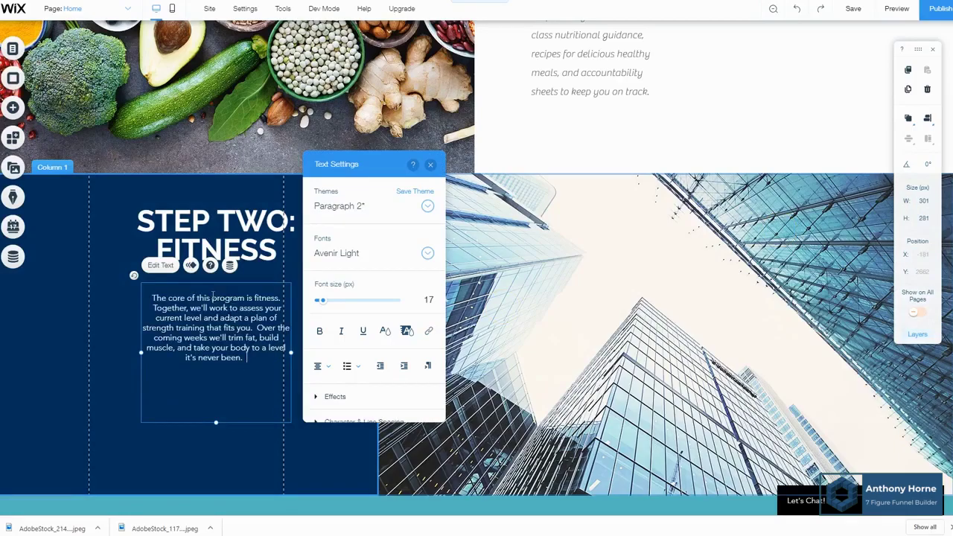
pyautogui.click(186, 436)
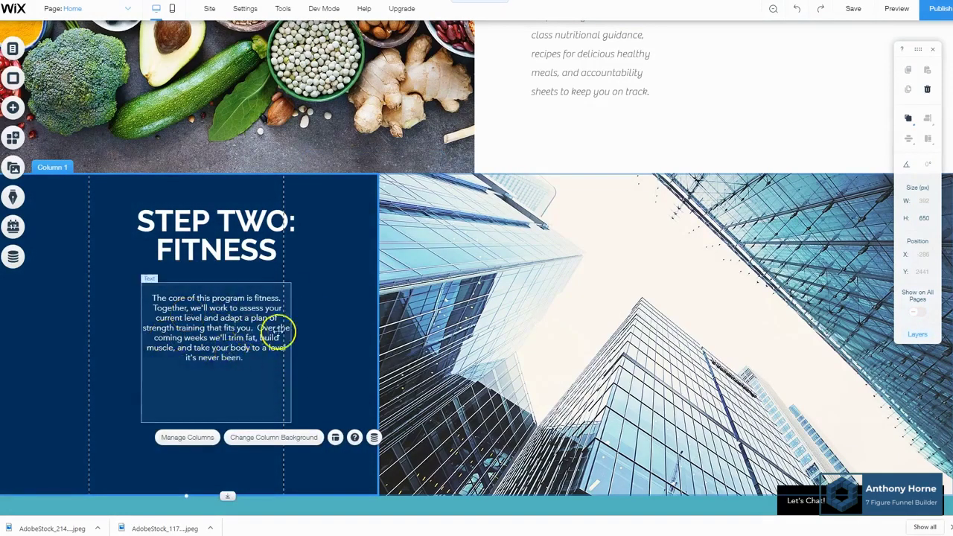
pyautogui.click(135, 318)
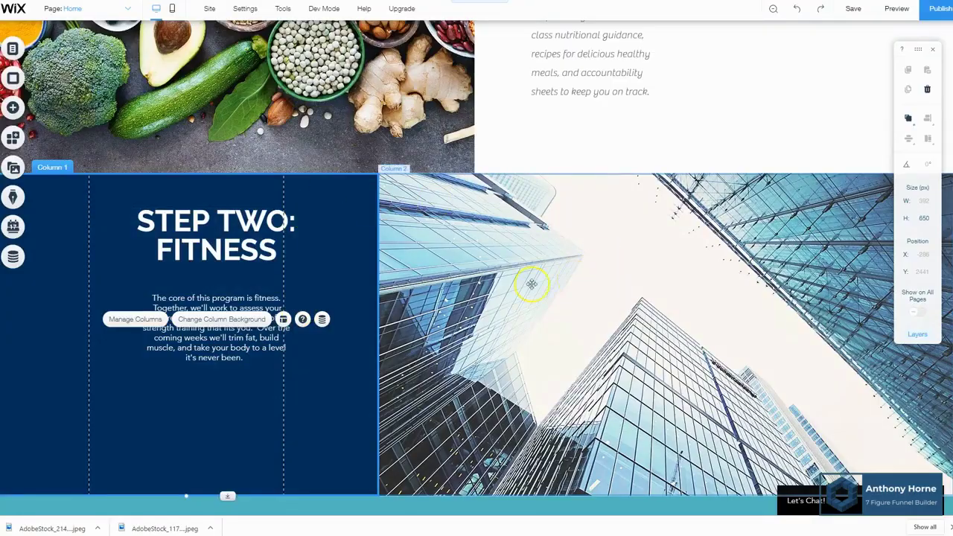
pyautogui.click(546, 256)
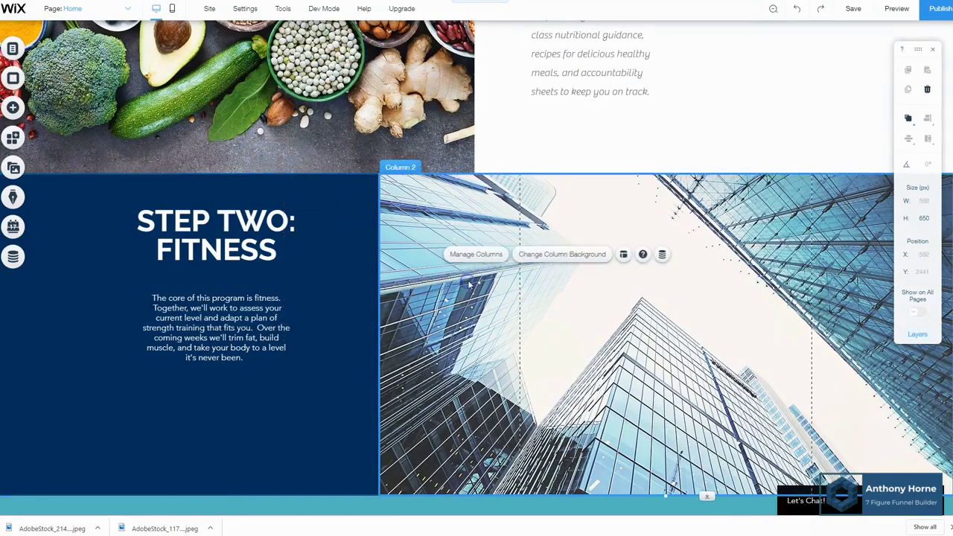
# Replace Column 2's skyscraper background beside Step Two with the AdobeStock weightlifting barbell image.
pyautogui.click(546, 256)
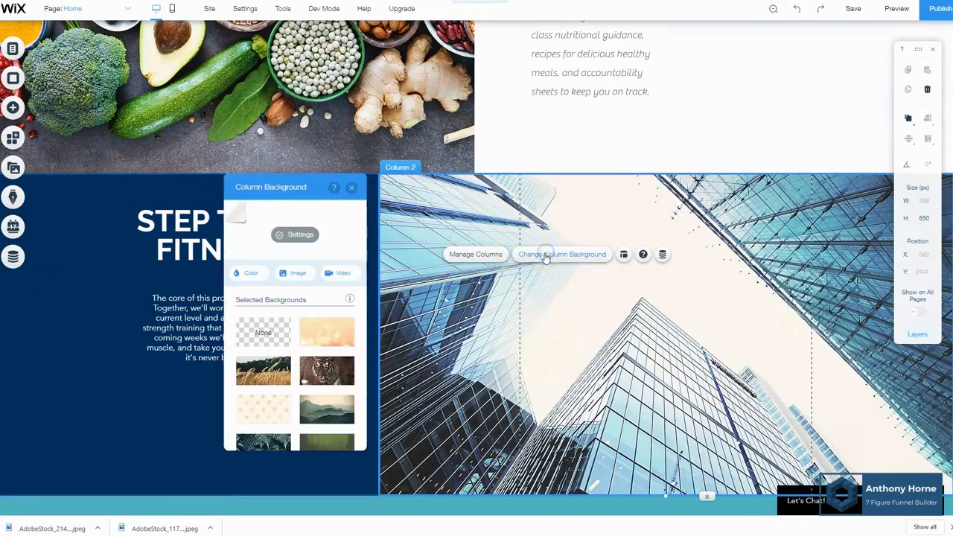
pyautogui.click(295, 235)
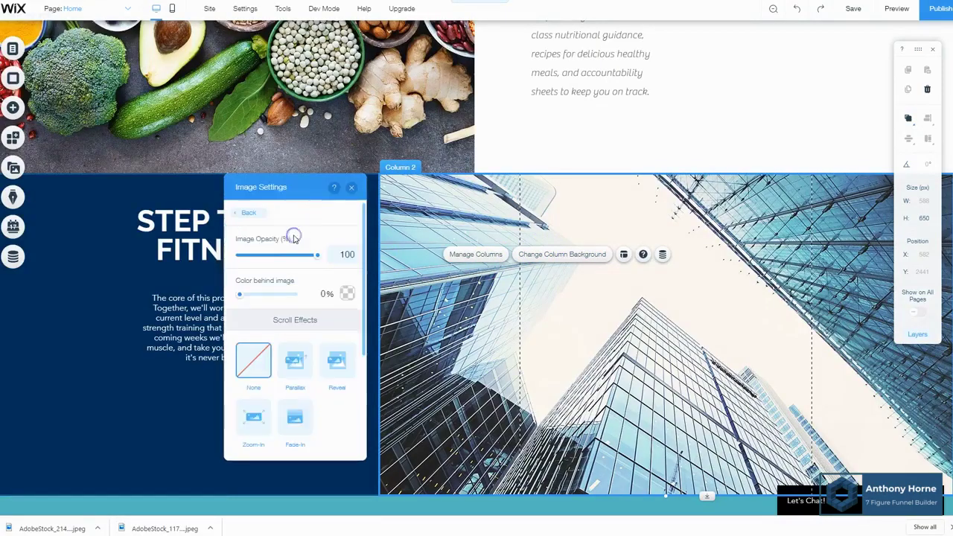
pyautogui.click(248, 214)
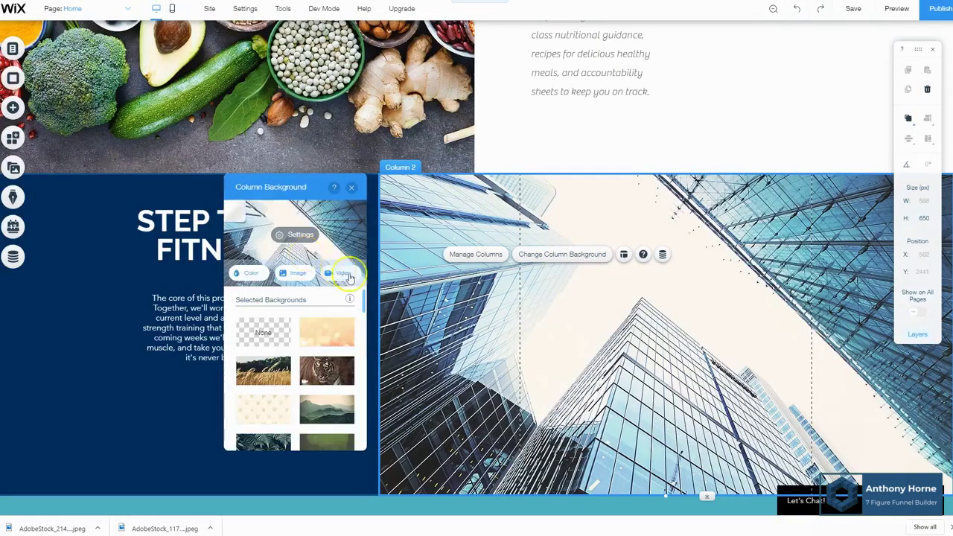
pyautogui.click(293, 273)
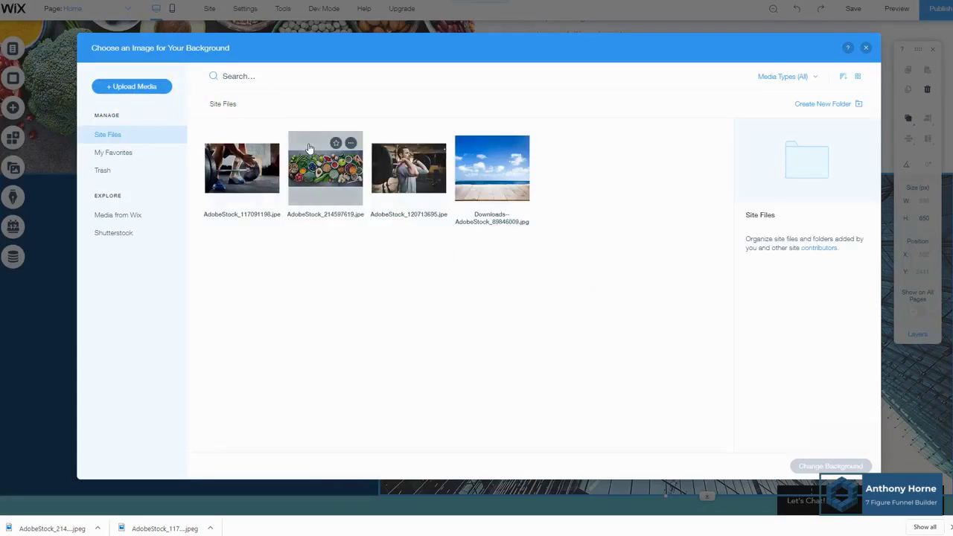
pyautogui.click(249, 168)
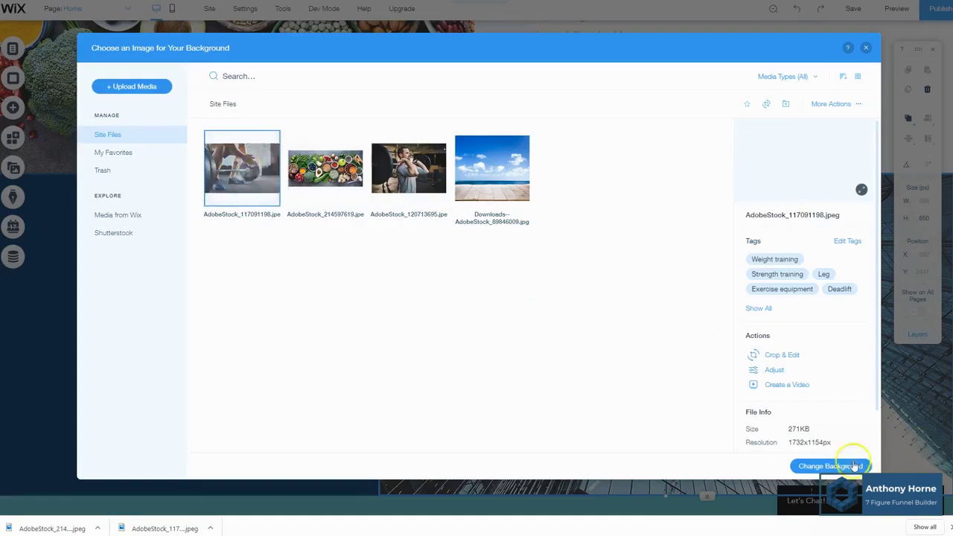
pyautogui.click(830, 467)
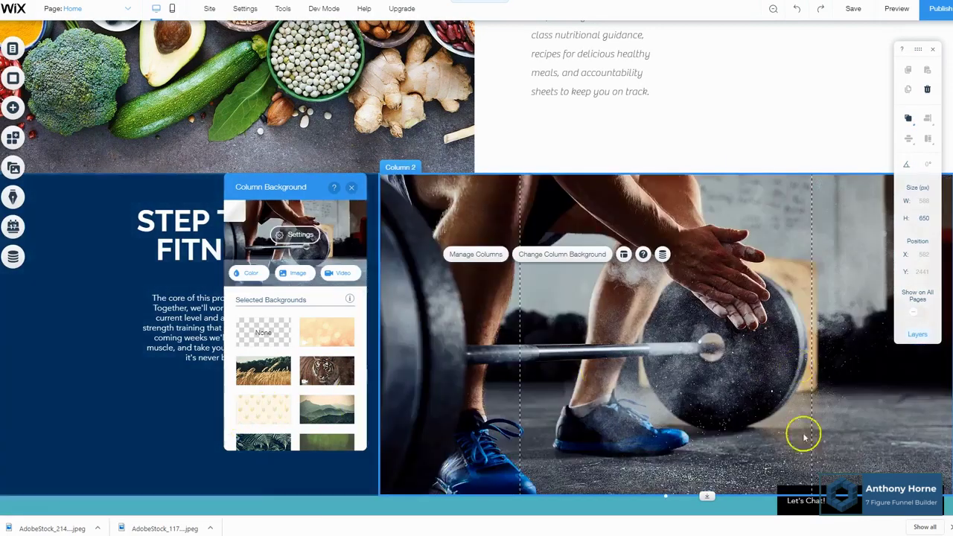
pyautogui.click(280, 493)
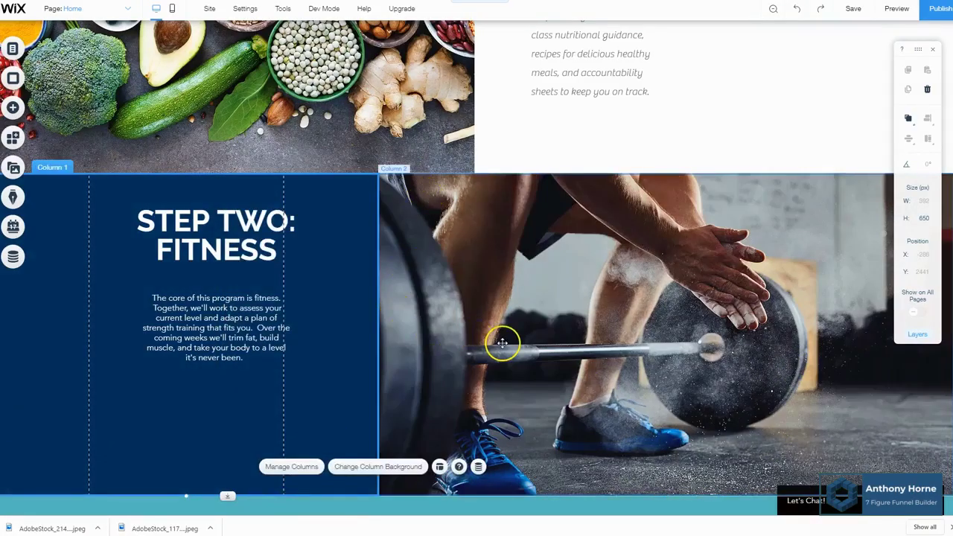
pyautogui.scroll(2, 503, 359)
# Scroll up and down the homepage to review the About, Nutrition and Fitness sections.
pyautogui.scroll(-5, 503, 359)
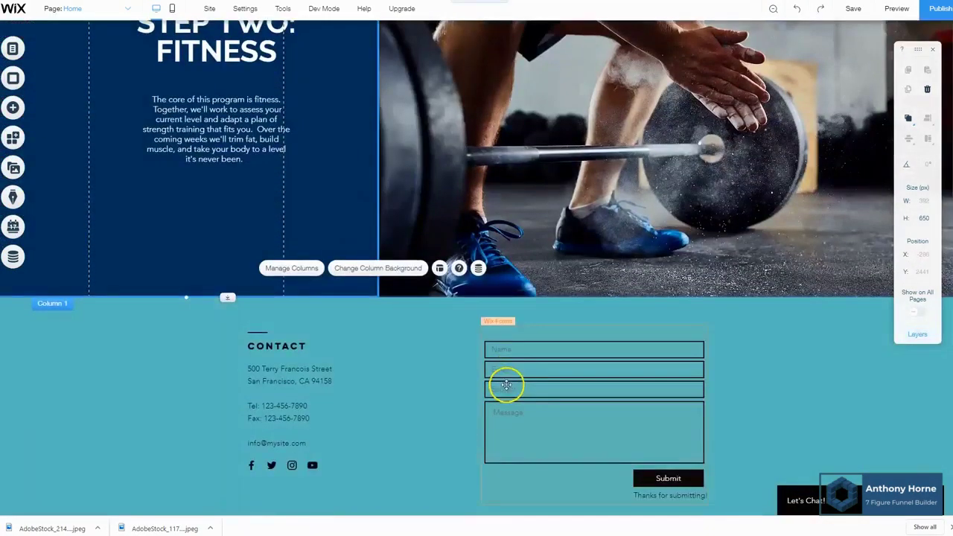
pyautogui.scroll(2, 507, 388)
pyautogui.scroll(10, 507, 387)
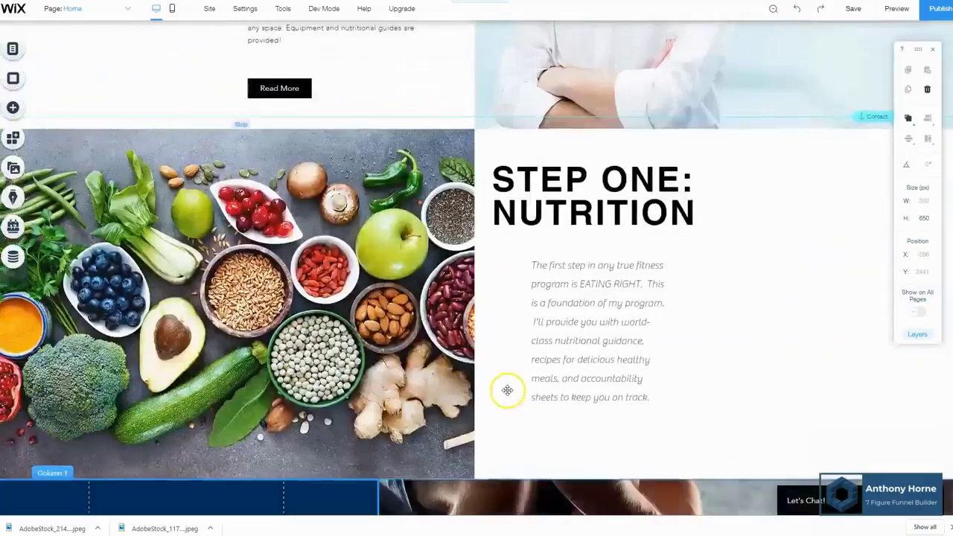
pyautogui.scroll(5, 512, 391)
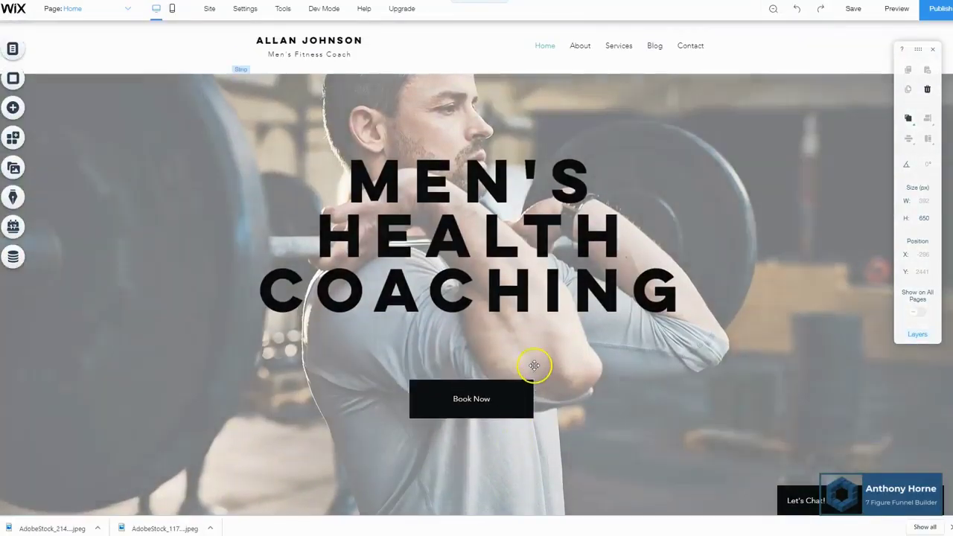
pyautogui.scroll(-15, 666, 373)
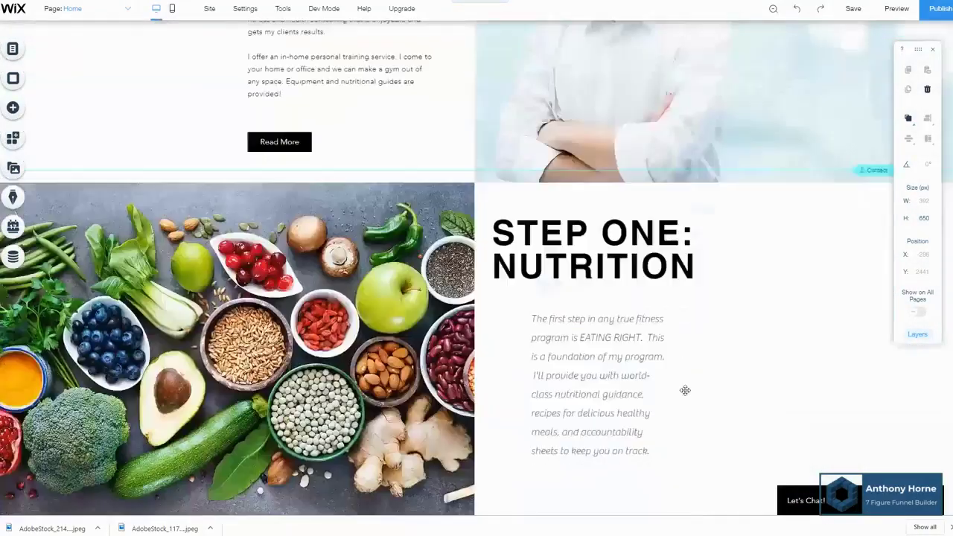
pyautogui.scroll(-5, 680, 402)
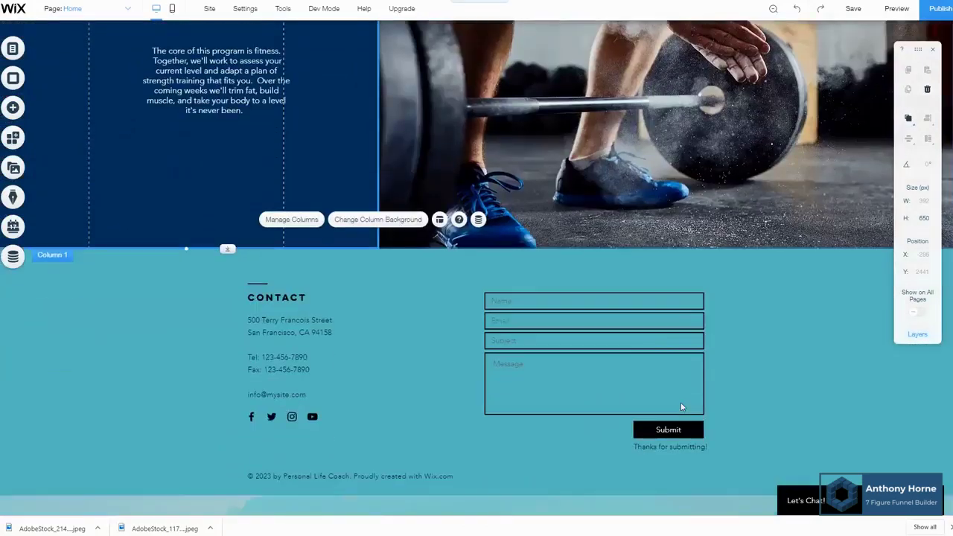
pyautogui.scroll(8, 681, 408)
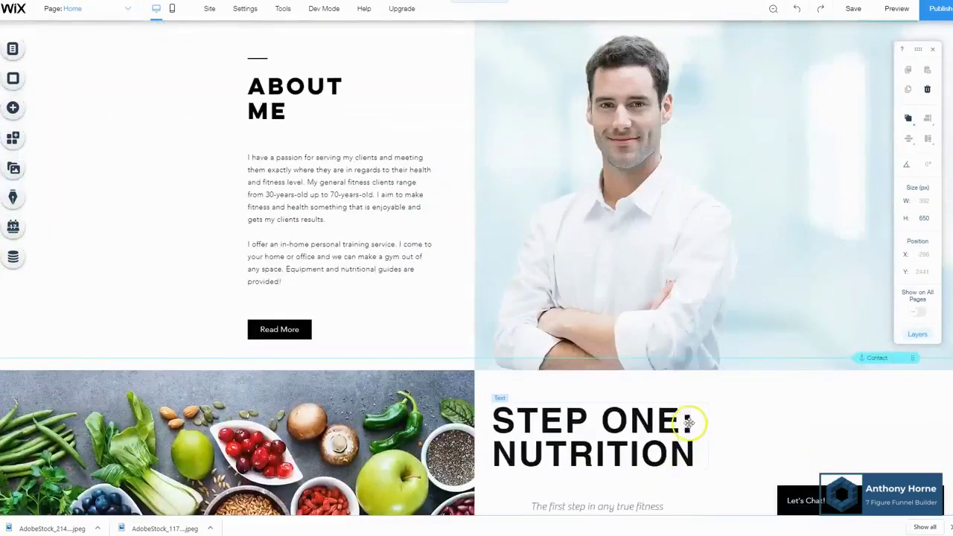
pyautogui.scroll(3, 691, 421)
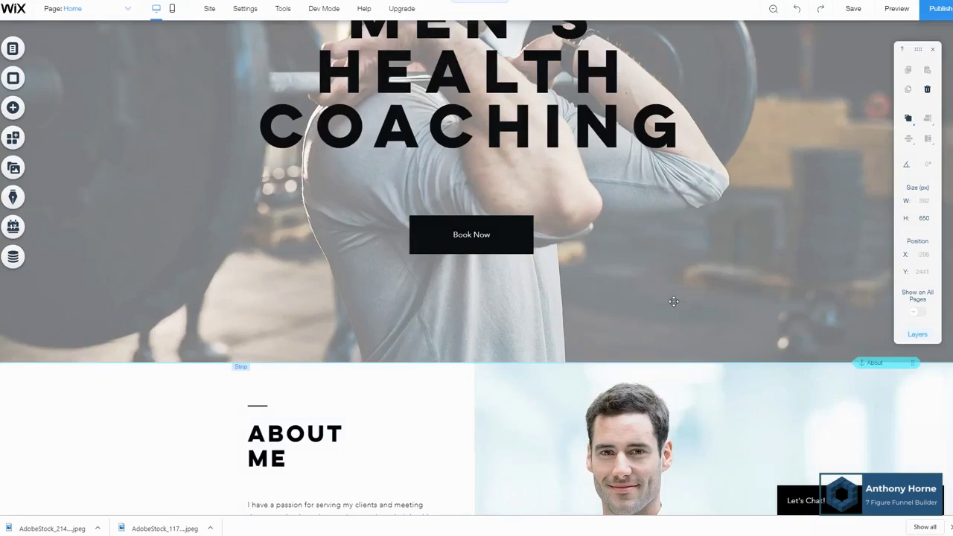
pyautogui.scroll(3, 674, 301)
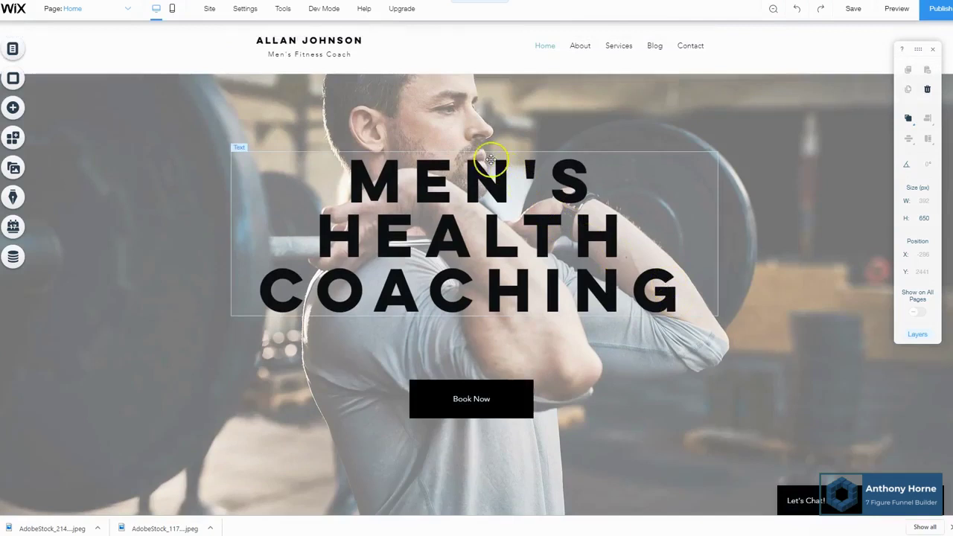
pyautogui.scroll(-9, 690, 424)
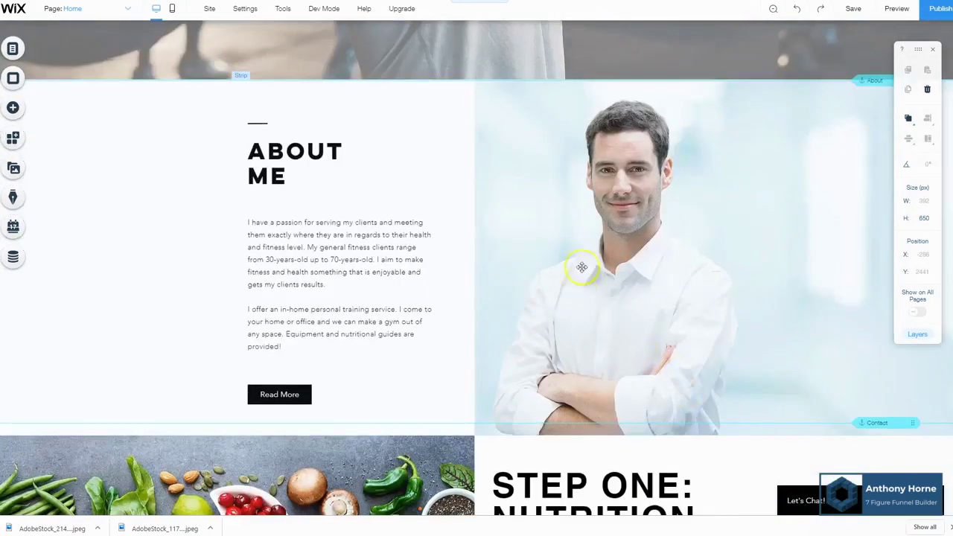
pyautogui.scroll(9, 370, 345)
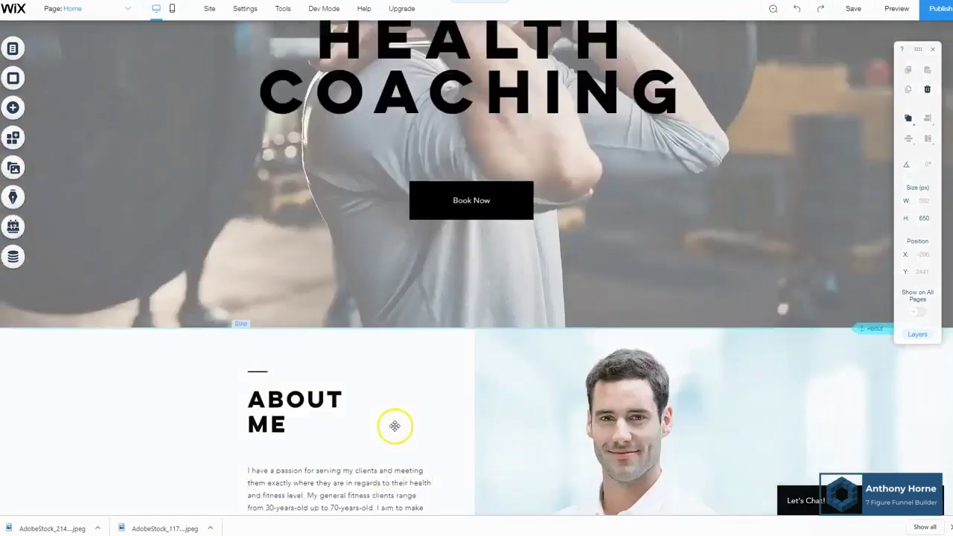
pyautogui.scroll(-6, 502, 371)
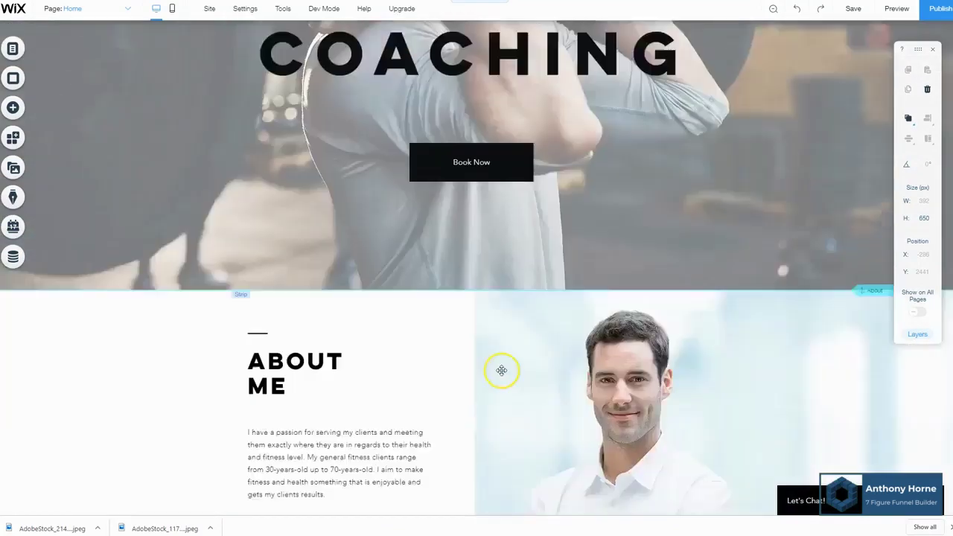
pyautogui.click(45, 528)
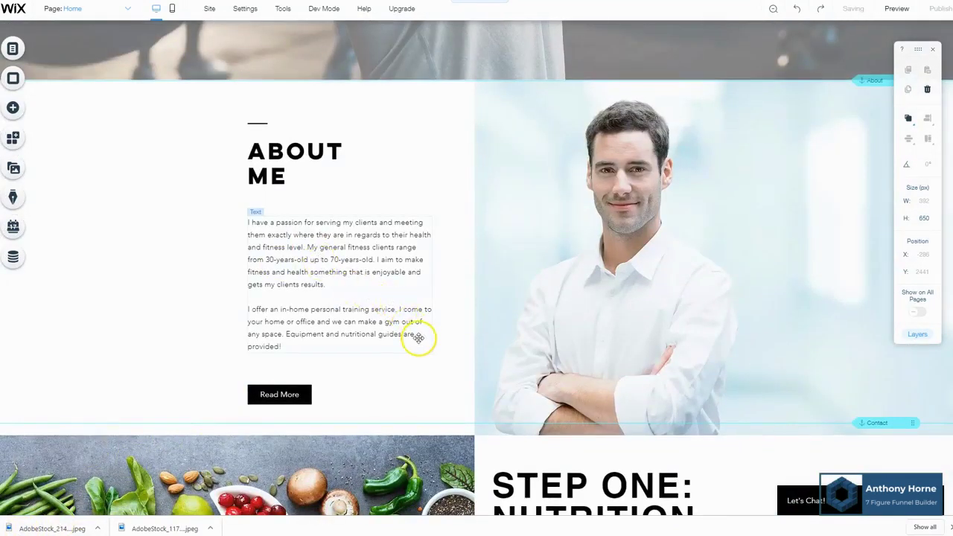
pyautogui.scroll(2, 221, 298)
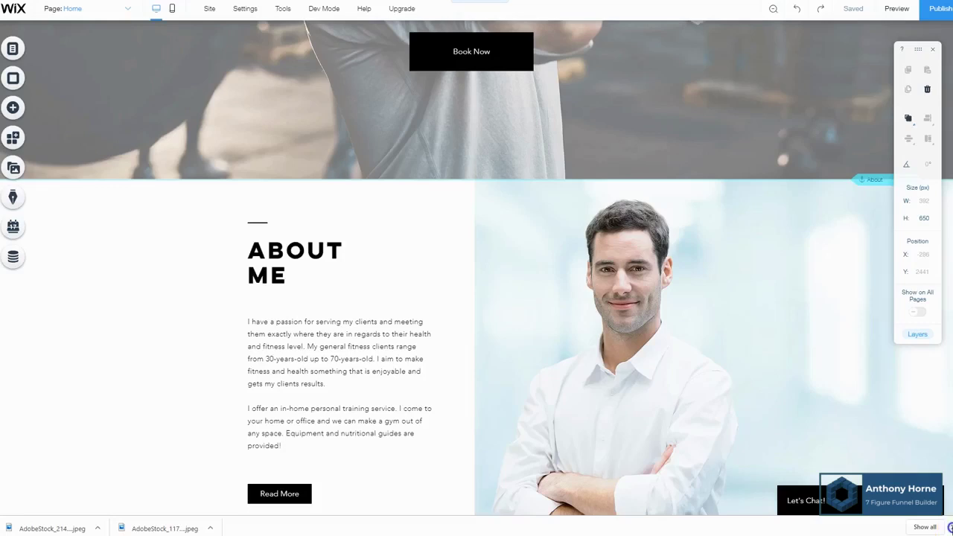
# Close the Chrome downloads bar, recheck the page, and switch to Preview mode.
pyautogui.click(947, 527)
pyautogui.scroll(-2, 534, 350)
pyautogui.scroll(3, 535, 351)
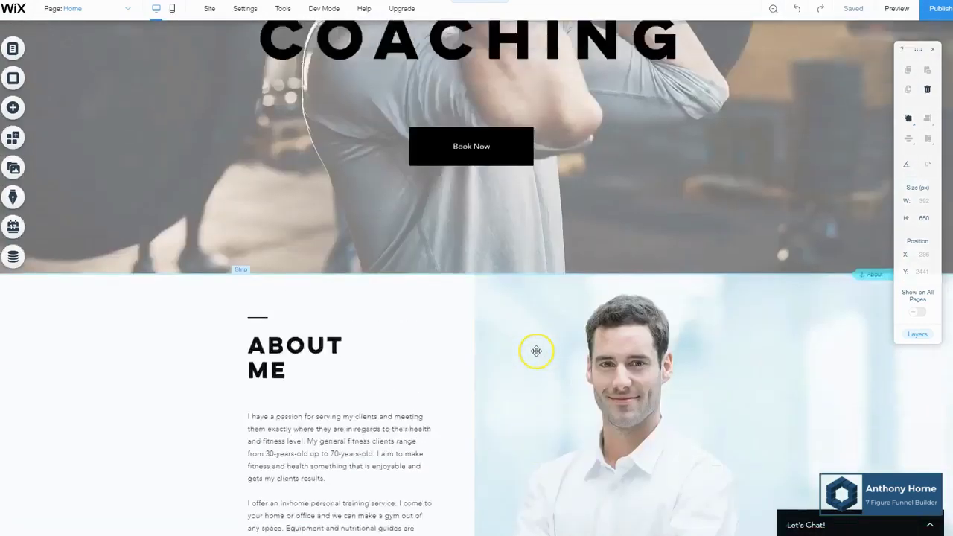
pyautogui.scroll(3, 536, 350)
pyautogui.scroll(-4, 541, 351)
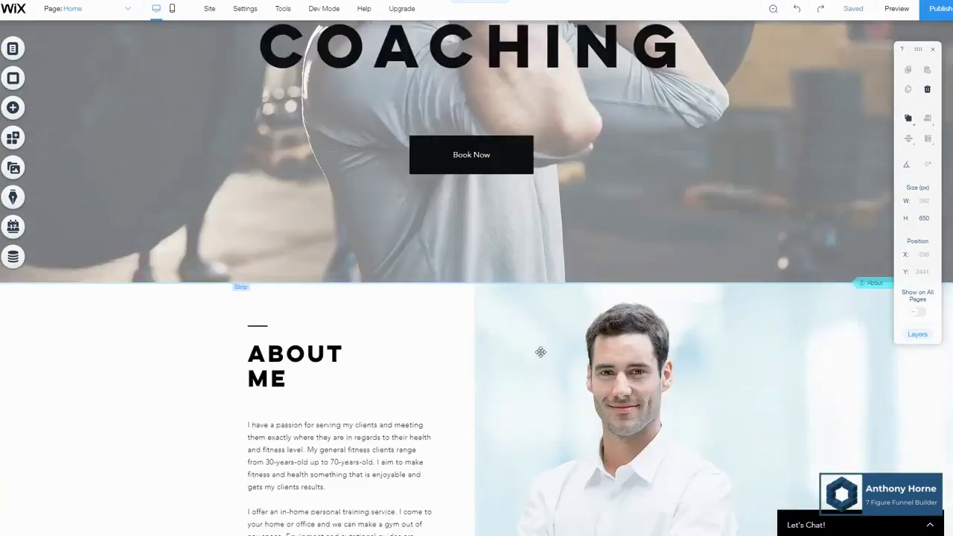
pyautogui.scroll(-2, 504, 383)
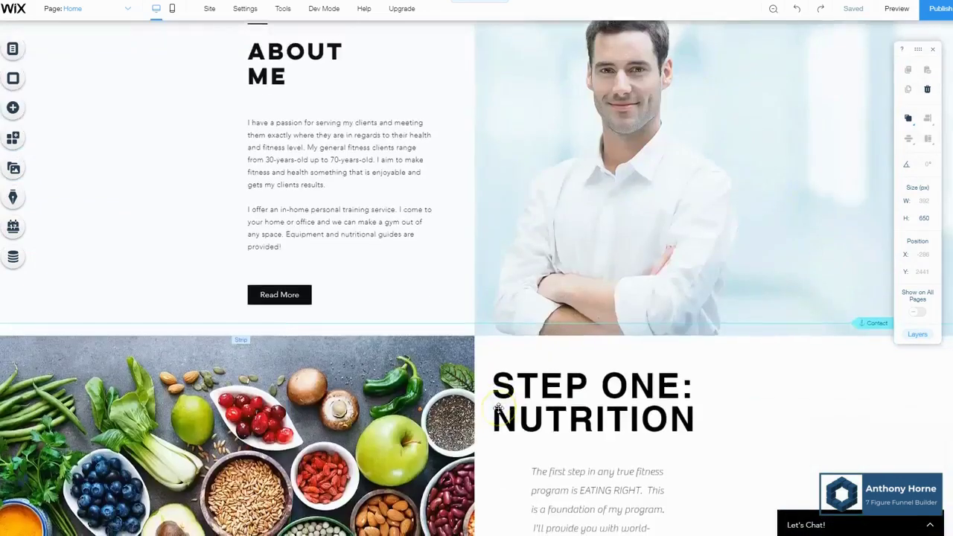
pyautogui.scroll(-8, 498, 408)
pyautogui.scroll(10, 499, 413)
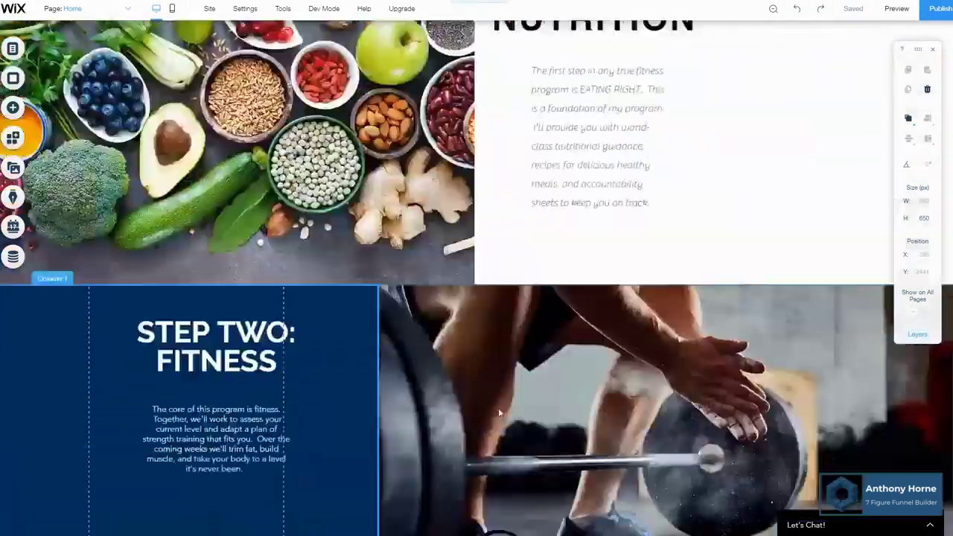
pyautogui.scroll(3, 753, 164)
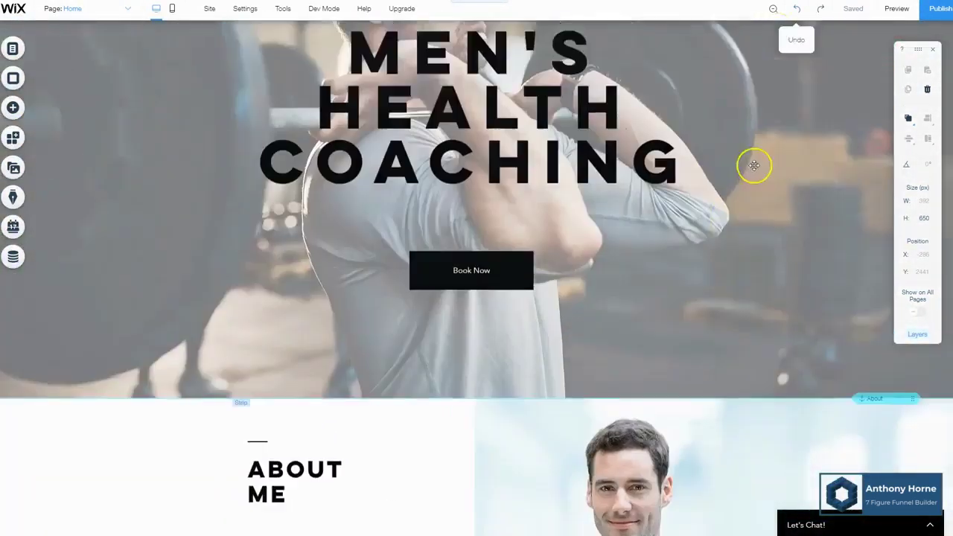
pyautogui.click(906, 9)
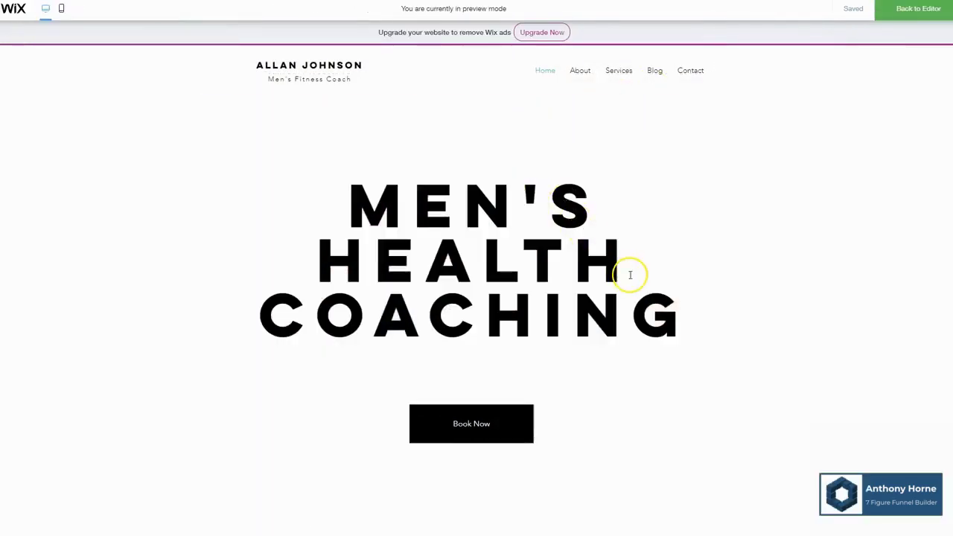
pyautogui.scroll(-2, 588, 320)
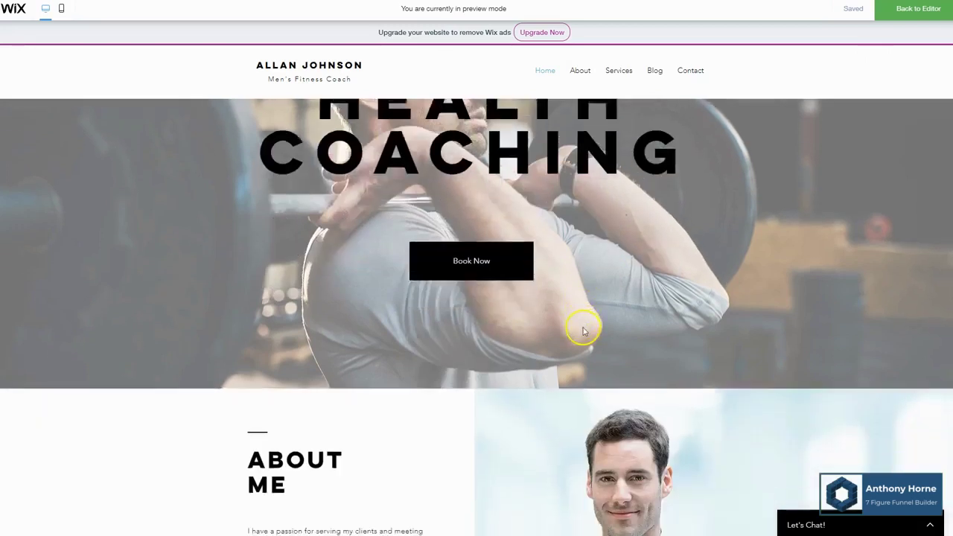
pyautogui.scroll(2, 585, 330)
pyautogui.scroll(-5, 671, 335)
pyautogui.scroll(2, 677, 379)
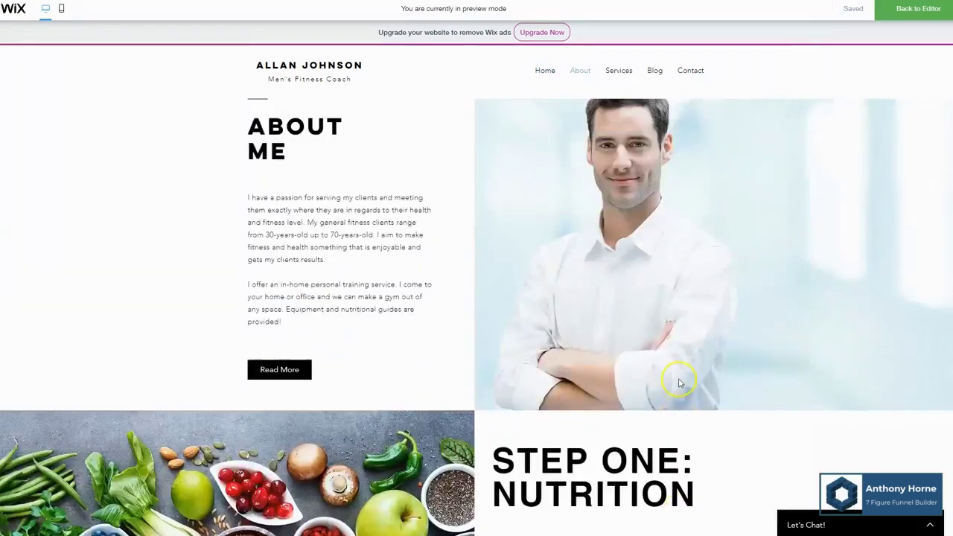
pyautogui.scroll(-4, 677, 379)
pyautogui.scroll(-4, 680, 383)
pyautogui.scroll(8, 680, 383)
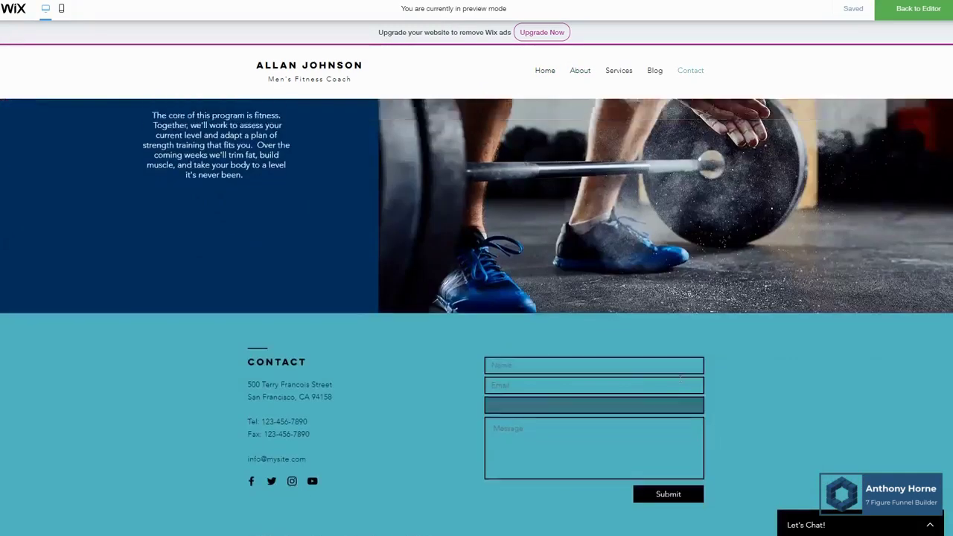
pyautogui.scroll(-6, 680, 383)
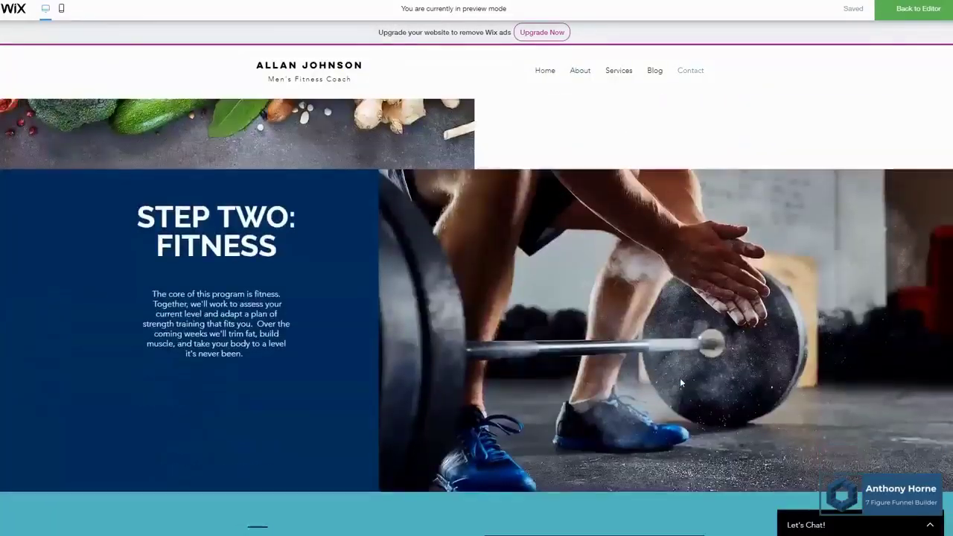
pyautogui.scroll(9, 680, 382)
pyautogui.scroll(4, 680, 383)
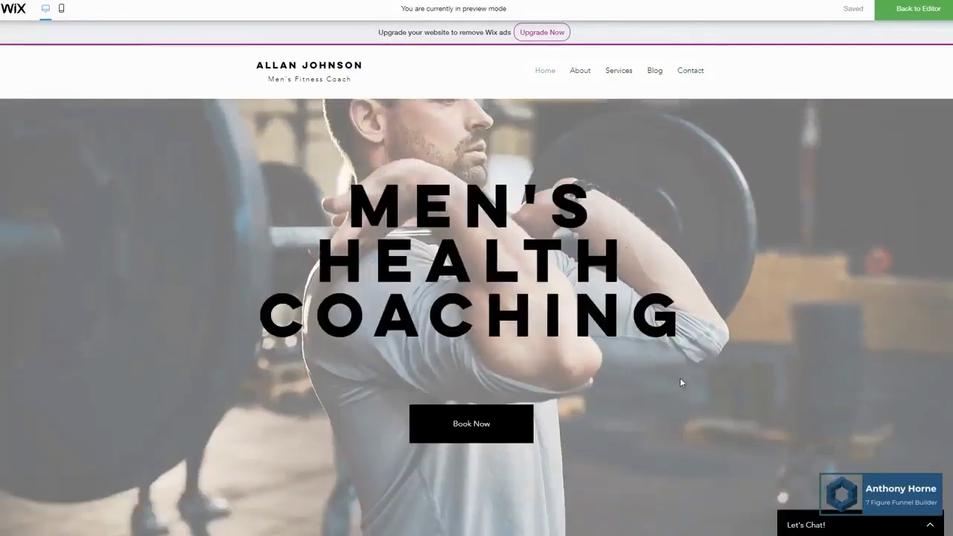
pyautogui.scroll(-10, 759, 300)
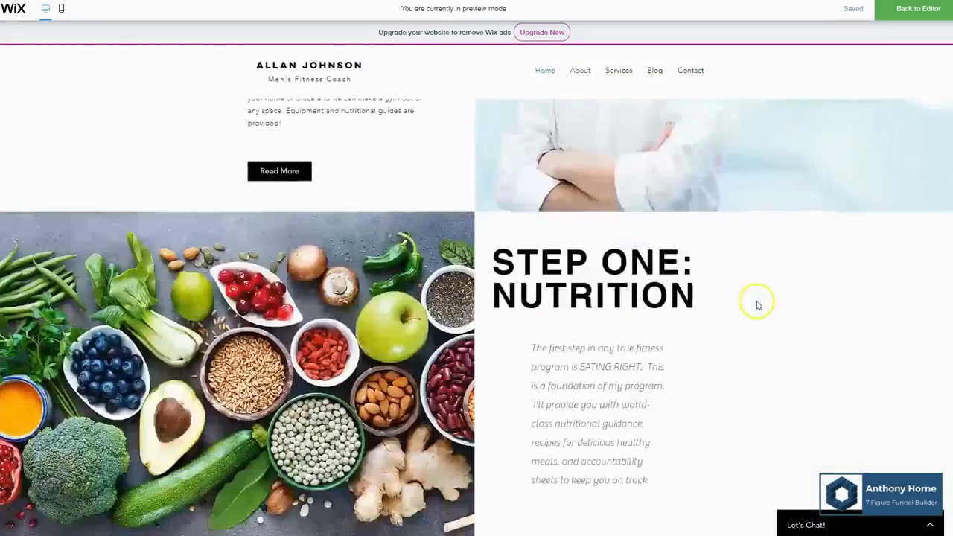
pyautogui.scroll(10, 756, 302)
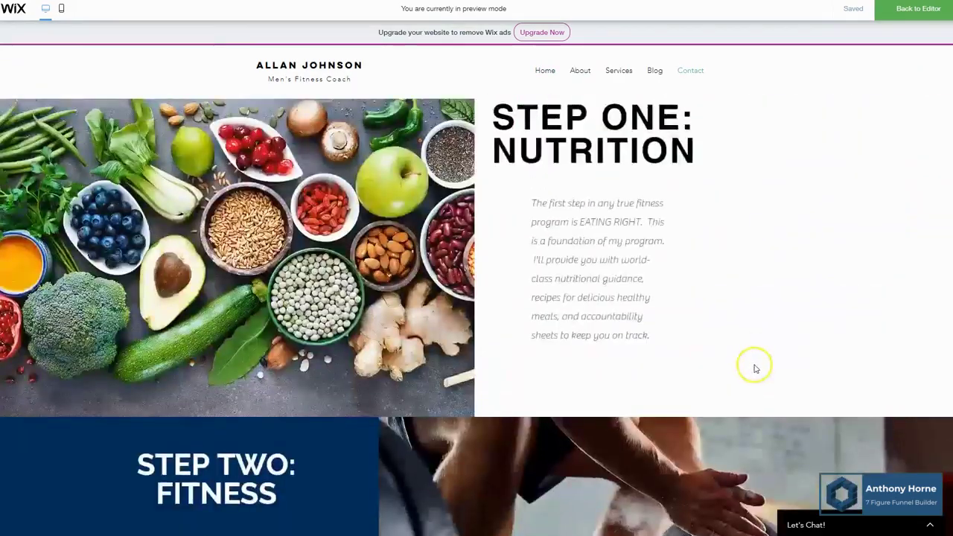
pyautogui.scroll(2, 759, 374)
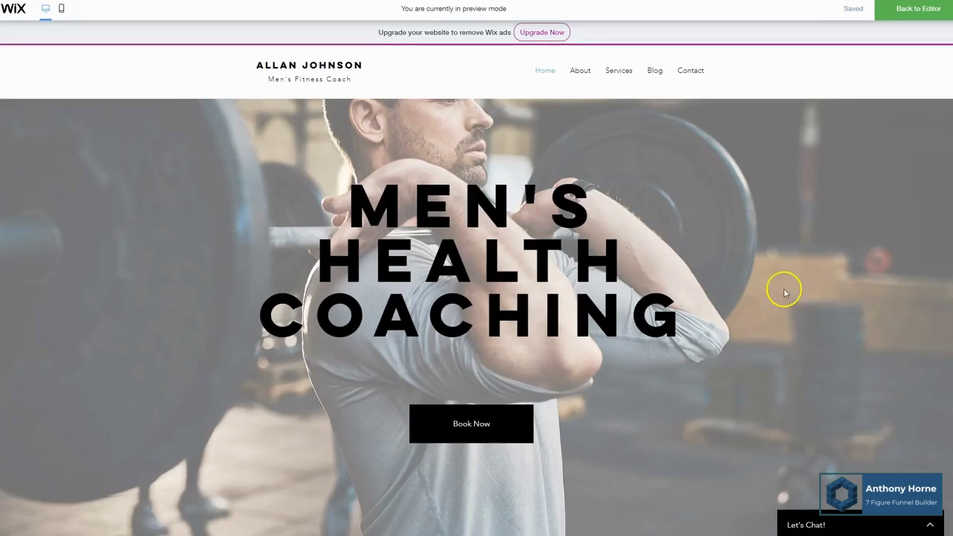
pyautogui.scroll(-3, 778, 294)
pyautogui.scroll(3, 729, 318)
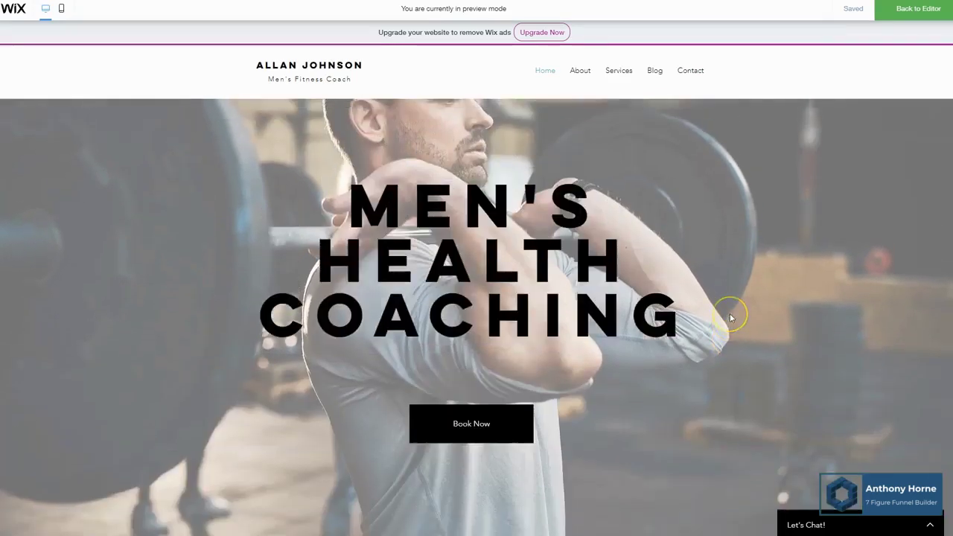
pyautogui.scroll(-6, 730, 316)
pyautogui.scroll(-8, 731, 318)
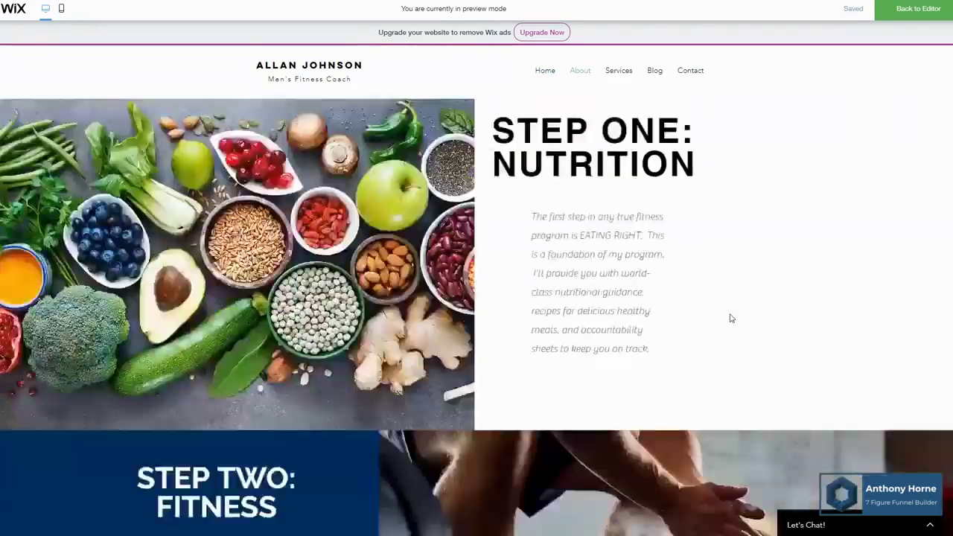
pyautogui.scroll(6, 730, 318)
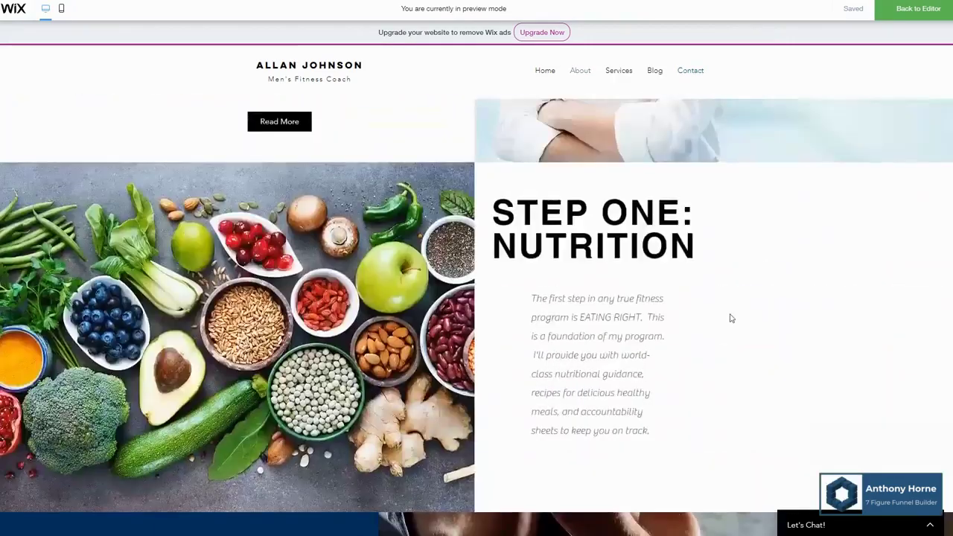
pyautogui.scroll(3, 729, 318)
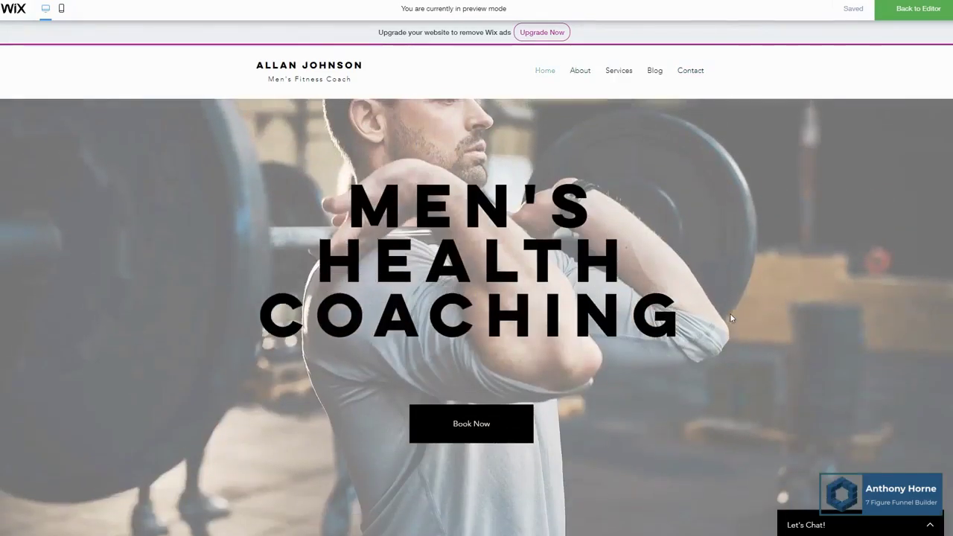